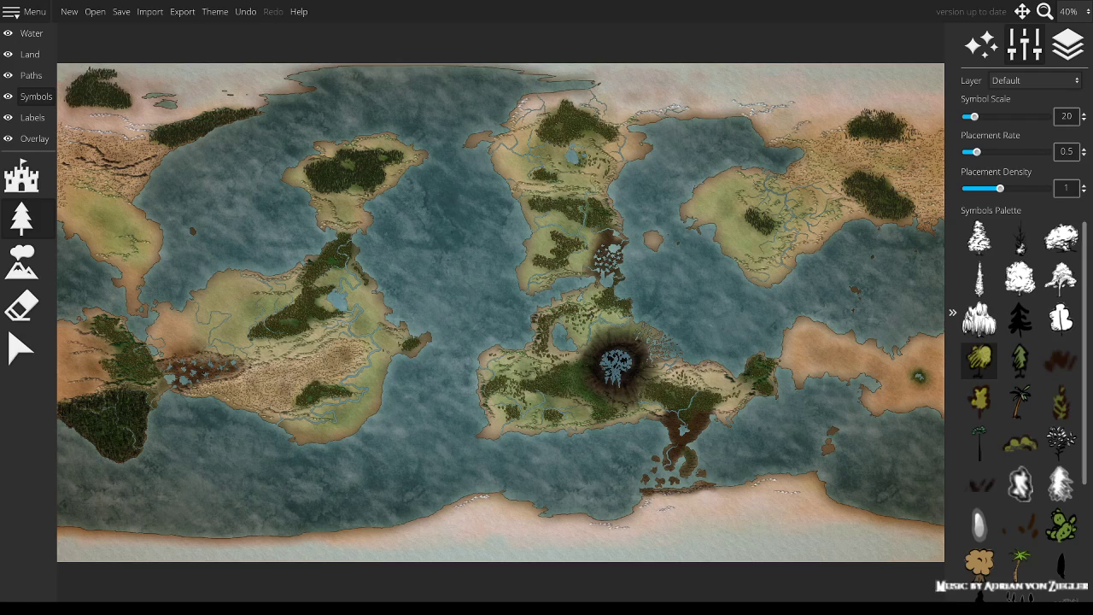
Step: Switch to colouring the land with the soft brush and set the brush size to 189
left_click(30, 54)
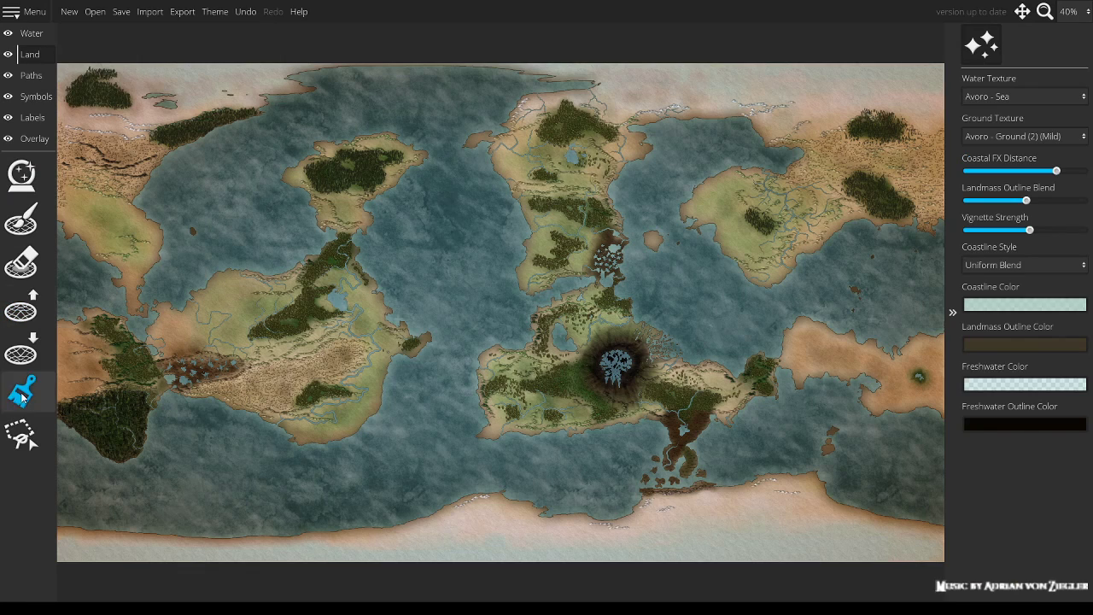
left_click_drag(1043, 267, 959, 269)
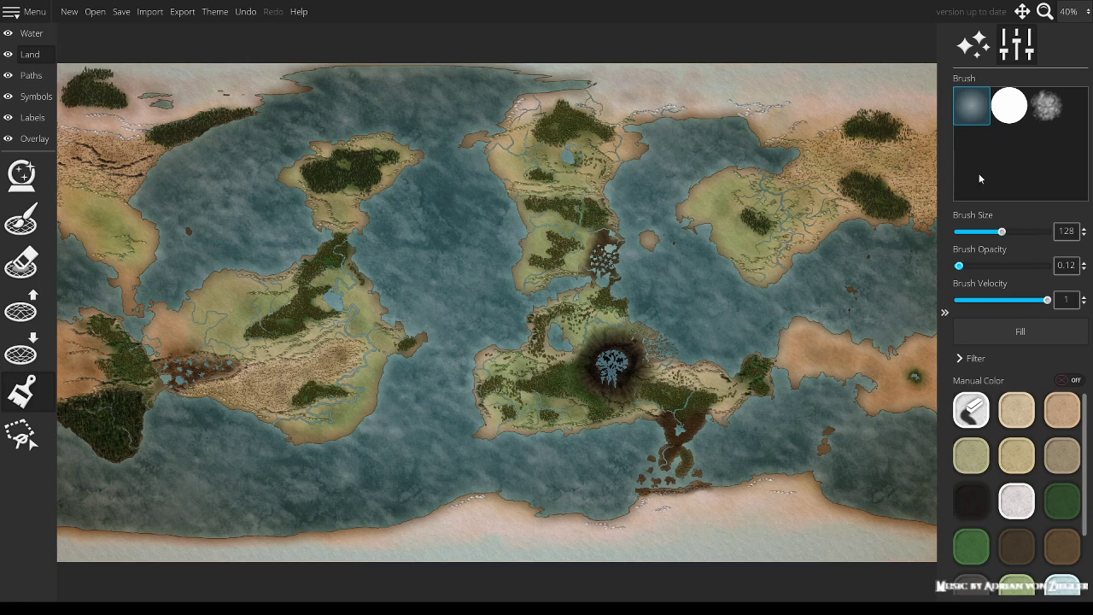
left_click_drag(1003, 232, 1023, 231)
Step: Examine the terrain colours, forests, rivers and coastlines up close across the map's continents
scroll(864, 198, "up", 8)
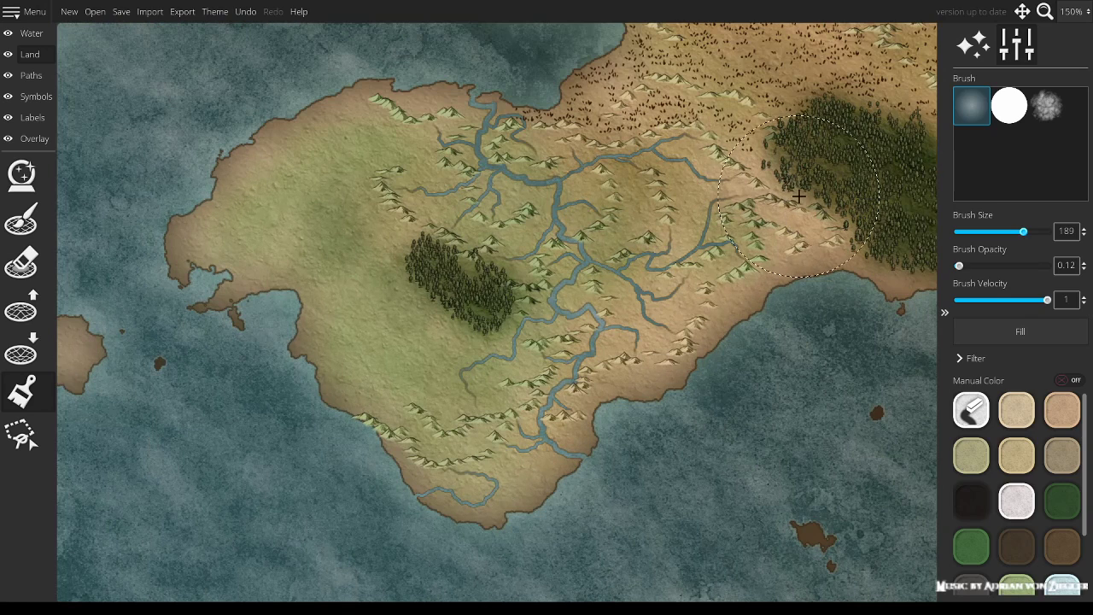
left_click_drag(799, 195, 472, 158)
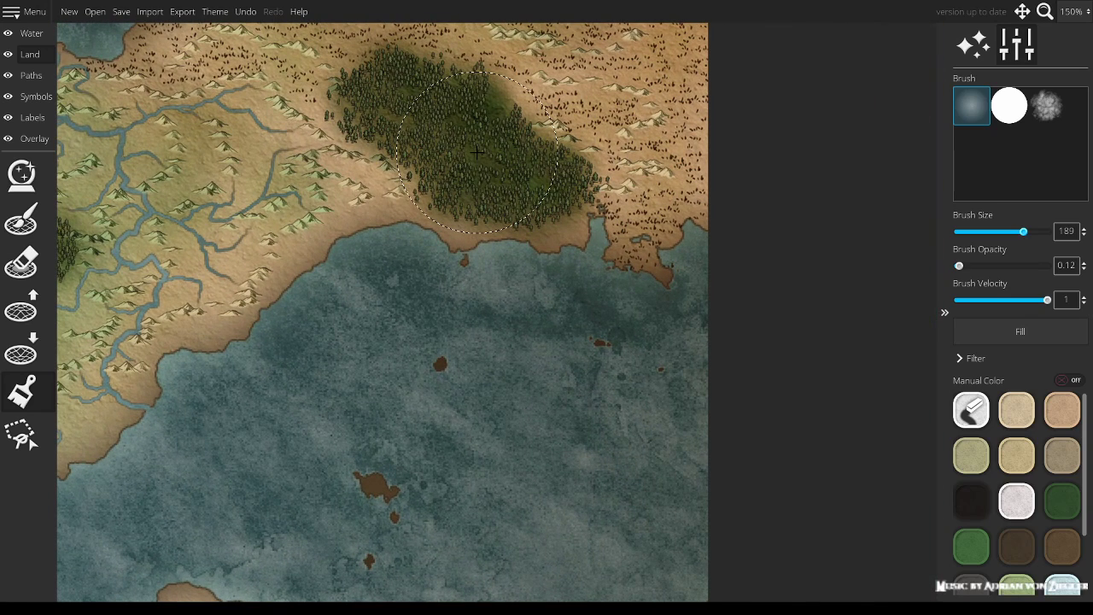
scroll(461, 205, "up", 4)
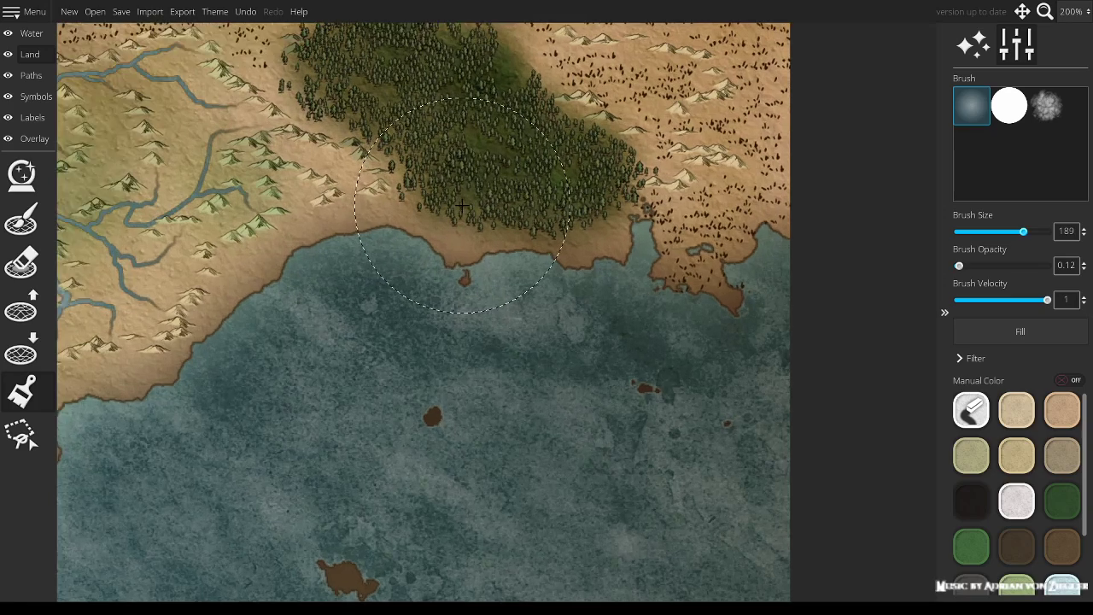
left_click_drag(346, 229, 746, 31)
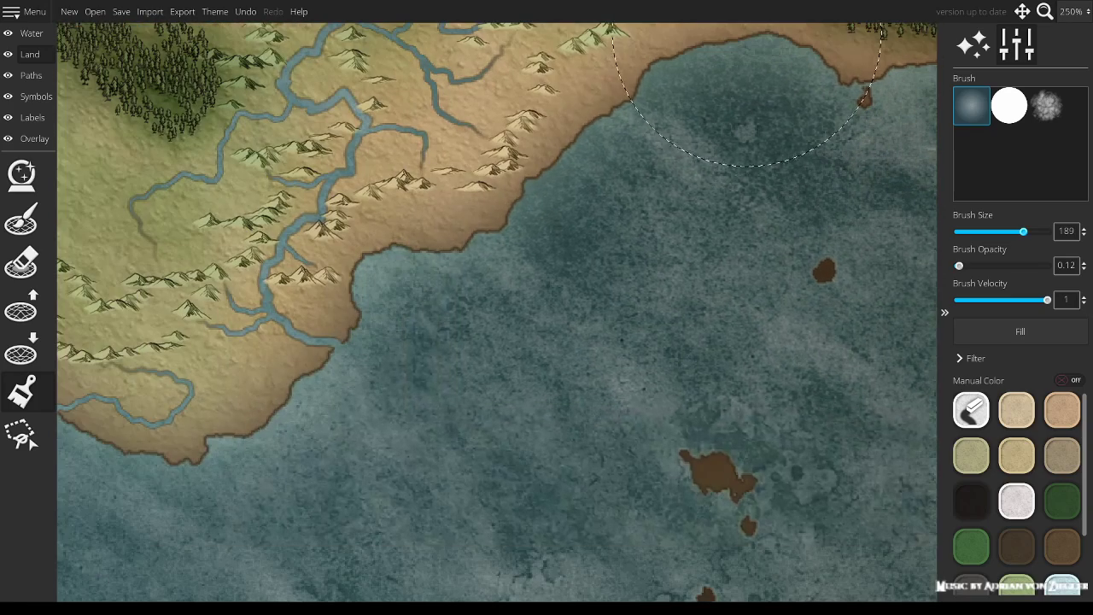
left_click_drag(171, 276, 768, 265)
left_click_drag(324, 265, 707, 245)
left_click_drag(160, 250, 565, 197)
left_click_drag(445, 410, 317, 219)
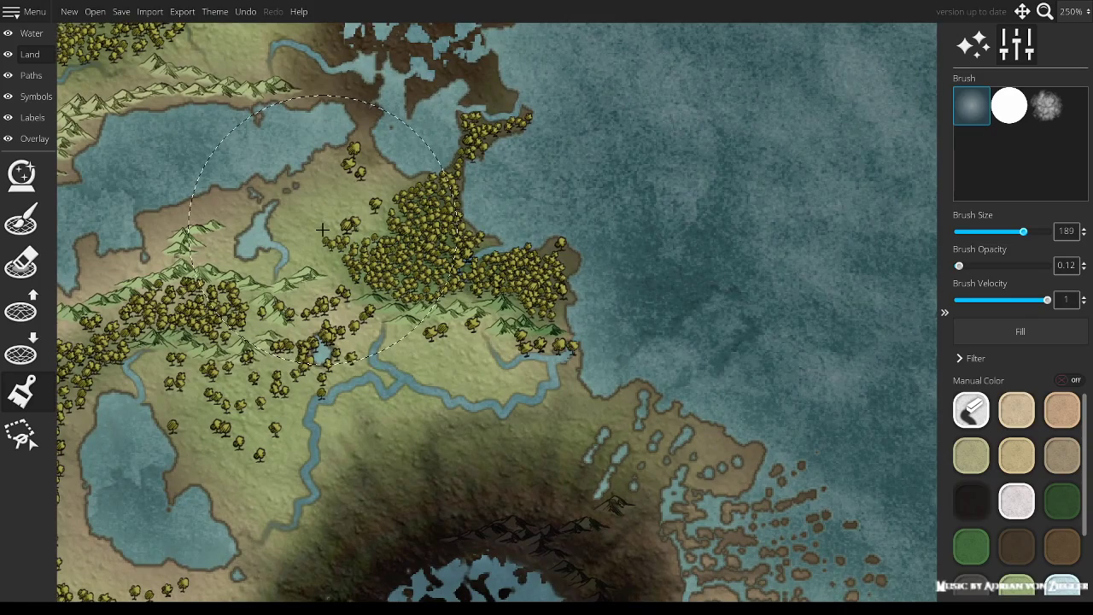
left_click_drag(346, 240, 757, 391)
left_click_drag(384, 220, 737, 280)
left_click_drag(364, 391, 739, 68)
left_click_drag(429, 361, 756, 28)
left_click_drag(273, 368, 739, 42)
left_click_drag(376, 310, 744, 287)
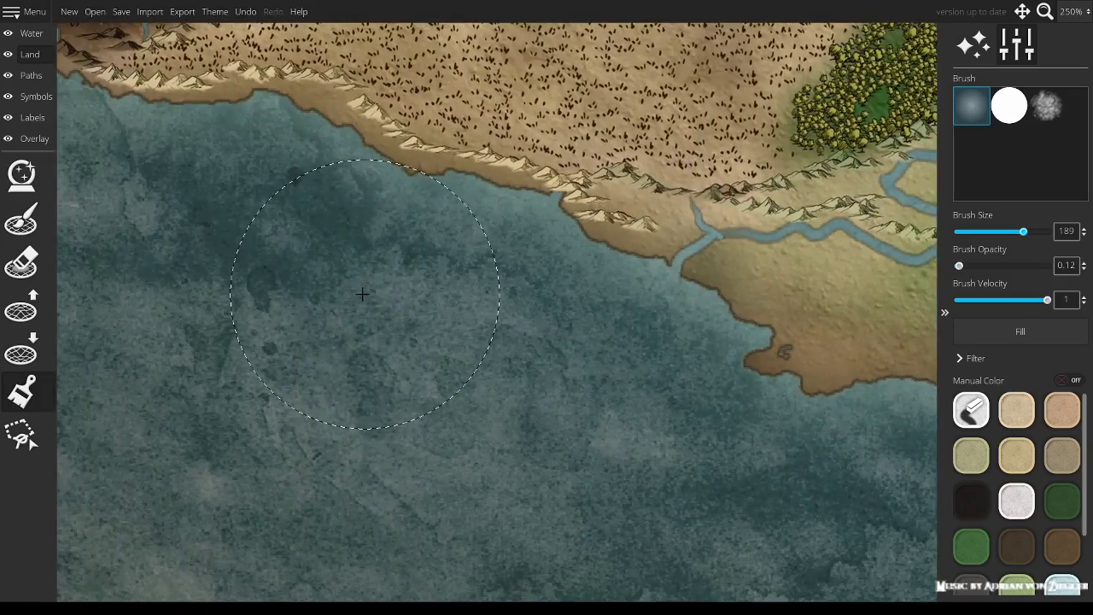
left_click_drag(290, 299, 735, 285)
left_click_drag(368, 290, 761, 289)
left_click_drag(401, 249, 538, 362)
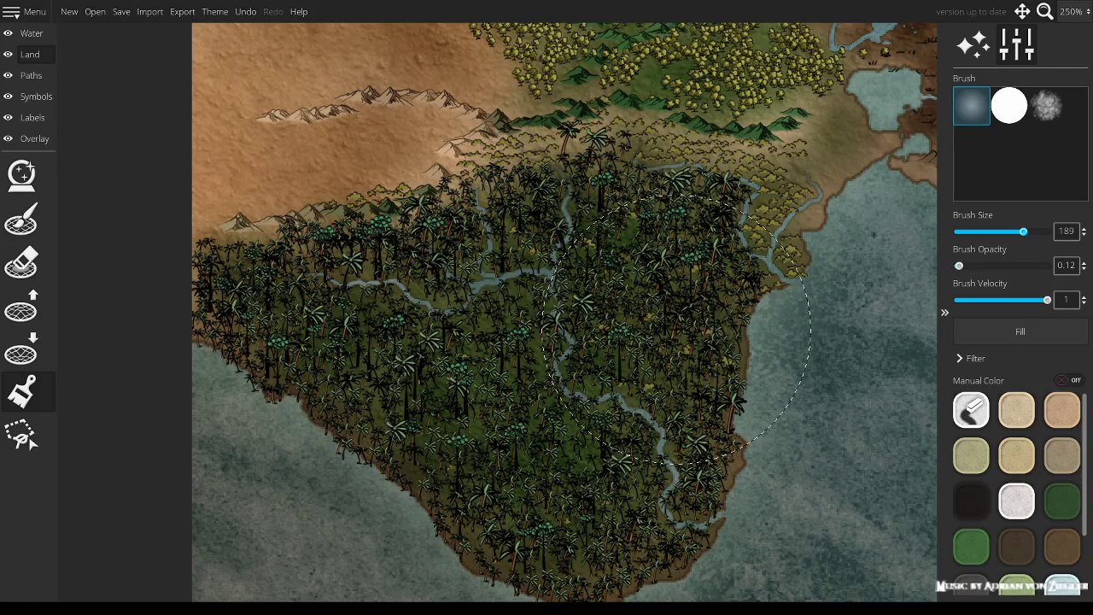
left_click_drag(676, 329, 164, 423)
left_click_drag(707, 305, 510, 296)
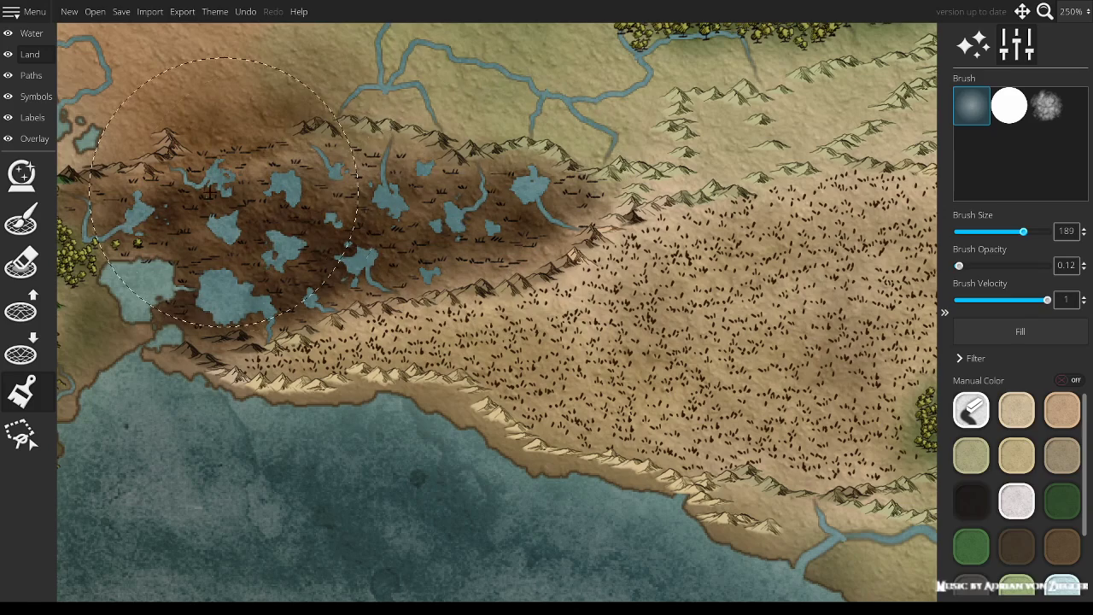
left_click_drag(702, 316, 398, 270)
left_click_drag(686, 176, 522, 265)
scroll(522, 264, "down", 5)
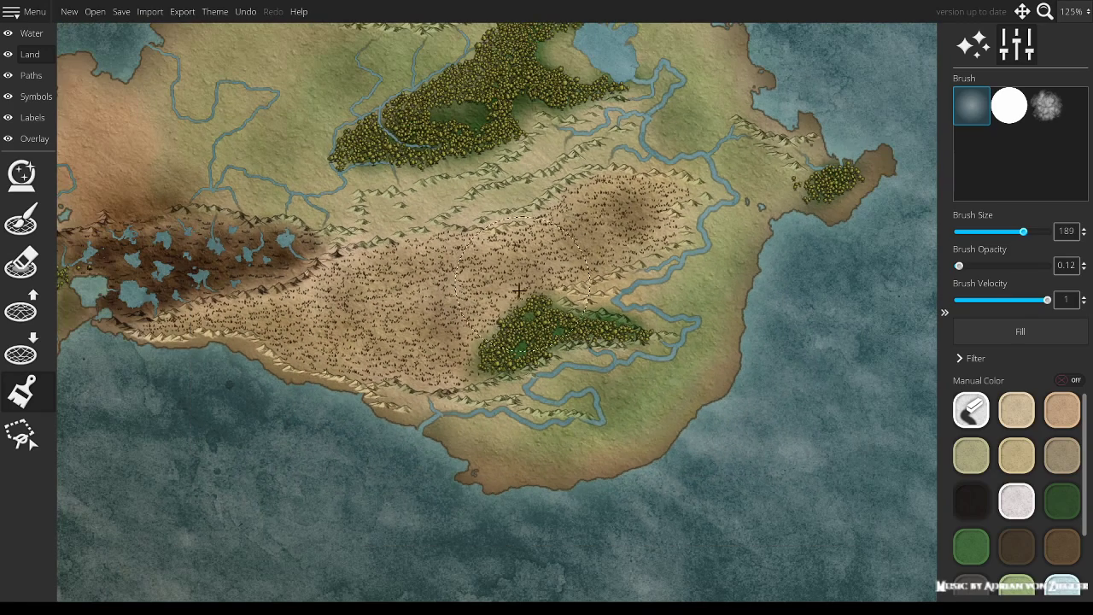
scroll(518, 302, "down", 3)
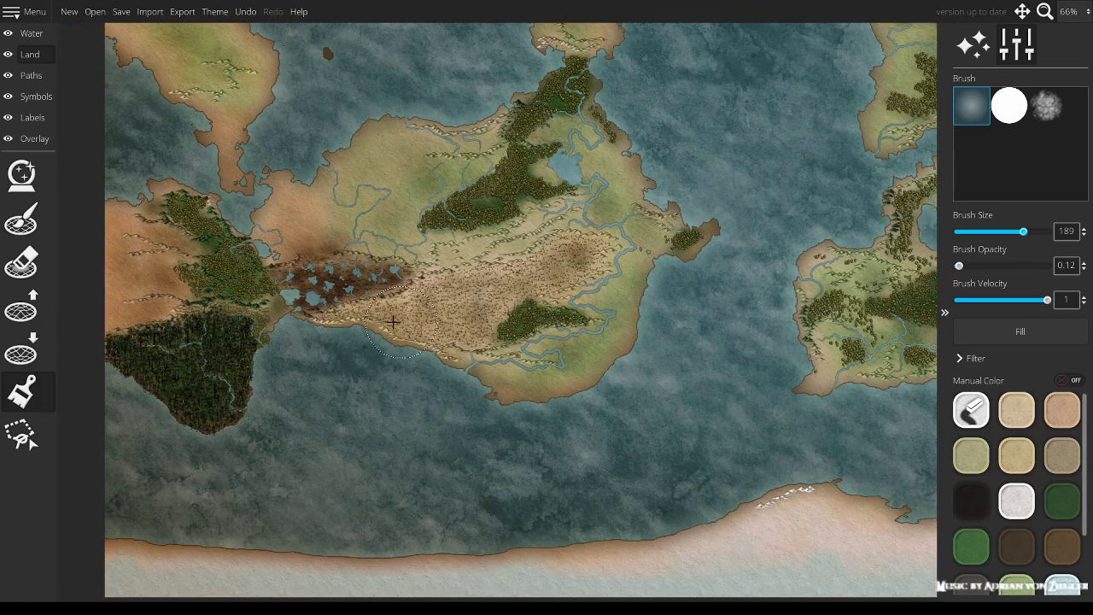
left_click_drag(759, 192, 538, 331)
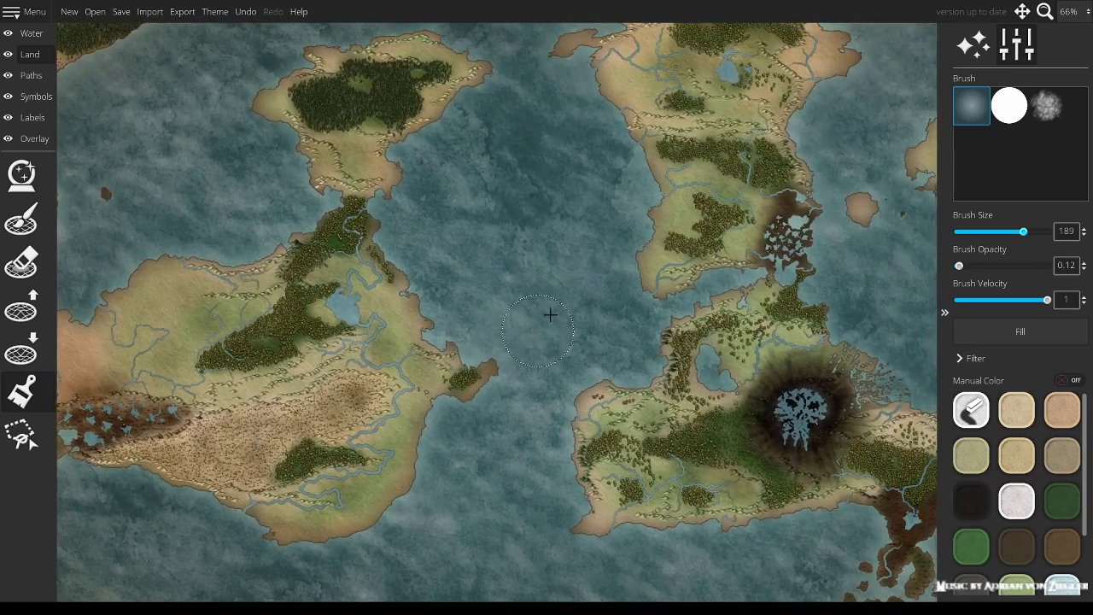
mouse_move(595, 253)
left_mouse_down()
mouse_move(514, 302)
mouse_move(447, 245)
mouse_move(447, 258)
left_mouse_up()
left_click_drag(678, 302, 579, 148)
left_click_drag(547, 45, 691, 319)
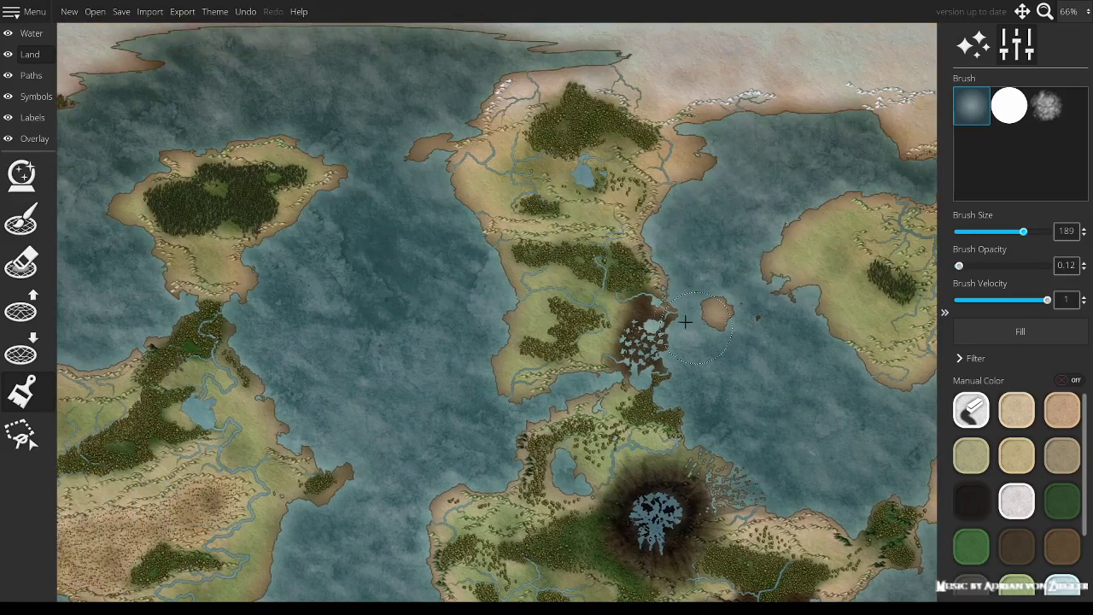
Step: Choose the dark grass tuft from the tree symbols for the bare brown marsh on the central continent, with symbol scale 30
scroll(651, 353, "up", 8)
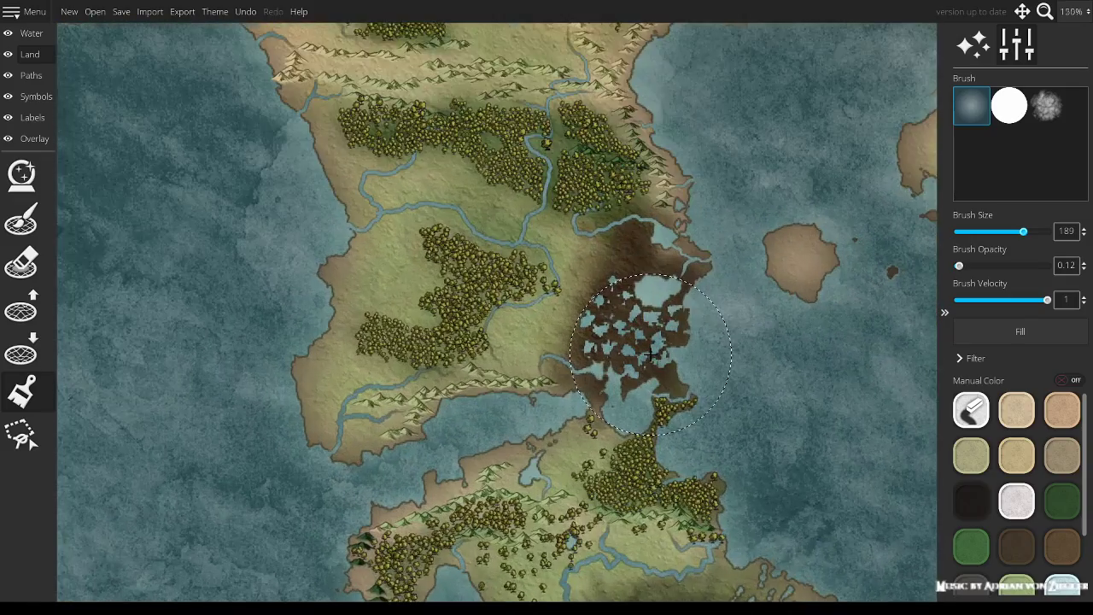
scroll(650, 353, "down", 2)
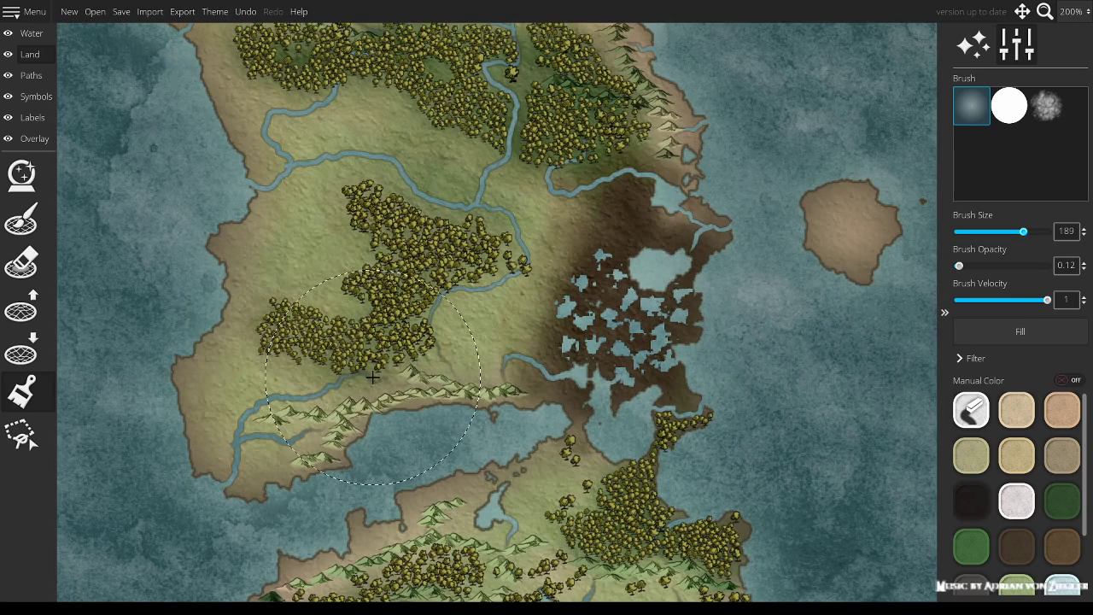
left_click(36, 97)
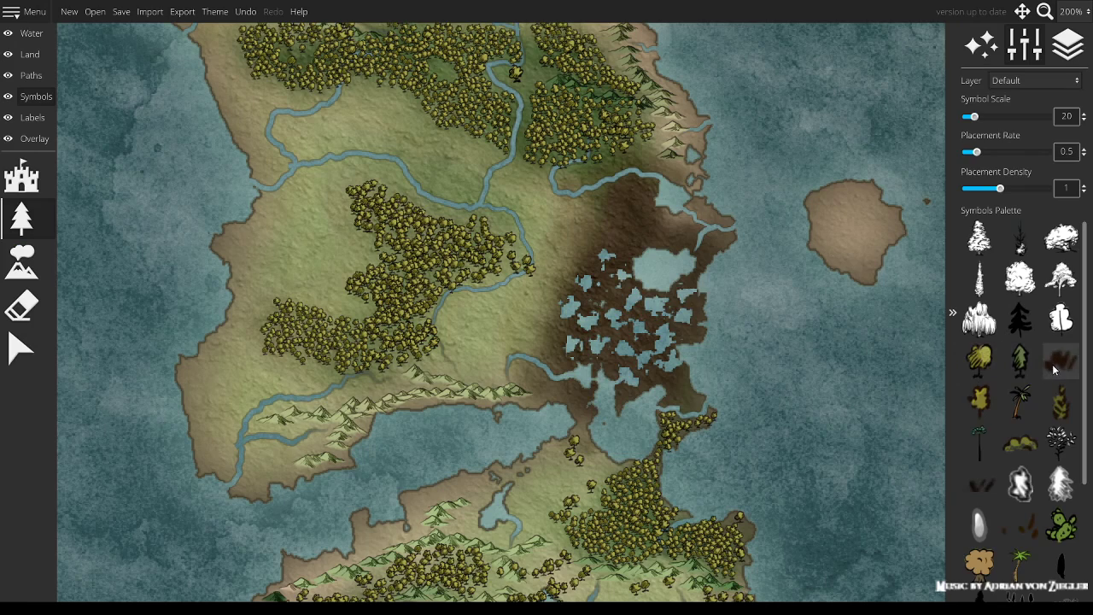
left_click(980, 486)
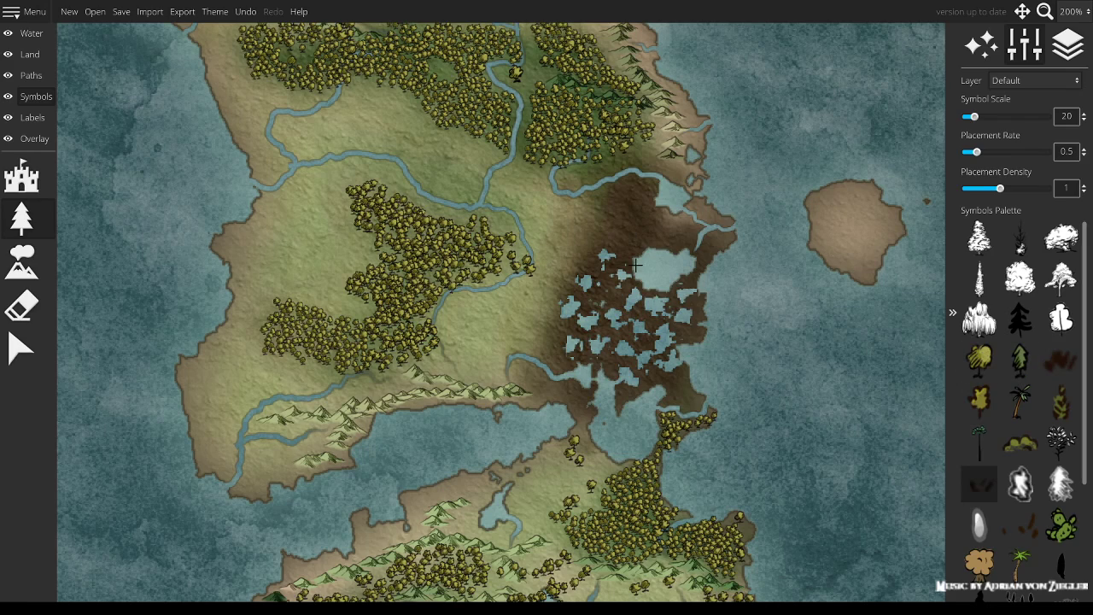
scroll(639, 224, "up", 3)
scroll(640, 224, "down", 1)
scroll(643, 220, "up", 3)
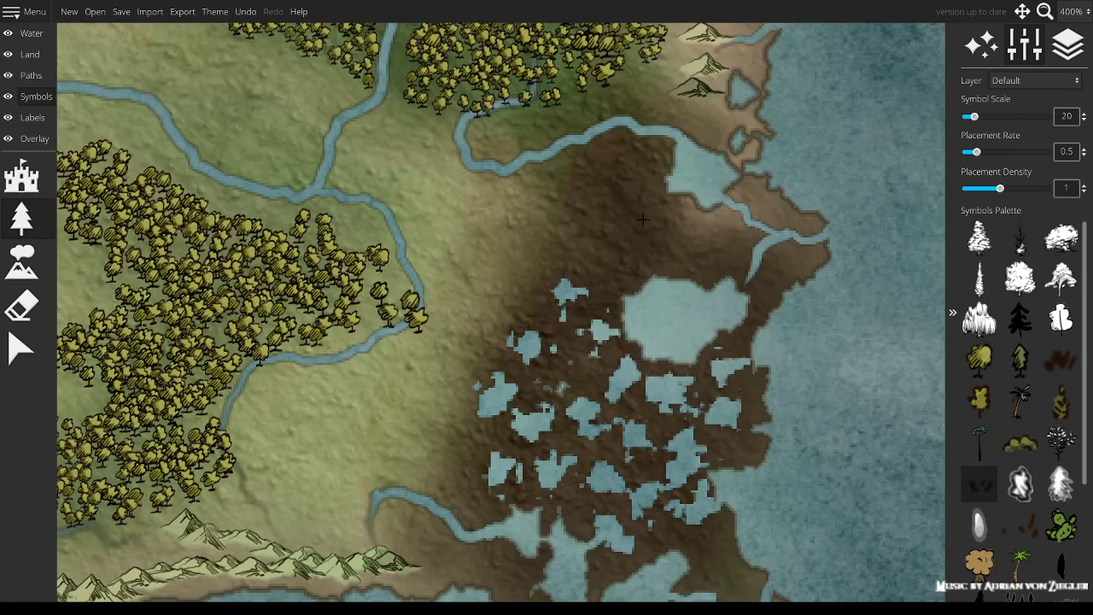
scroll(642, 221, "down", 1)
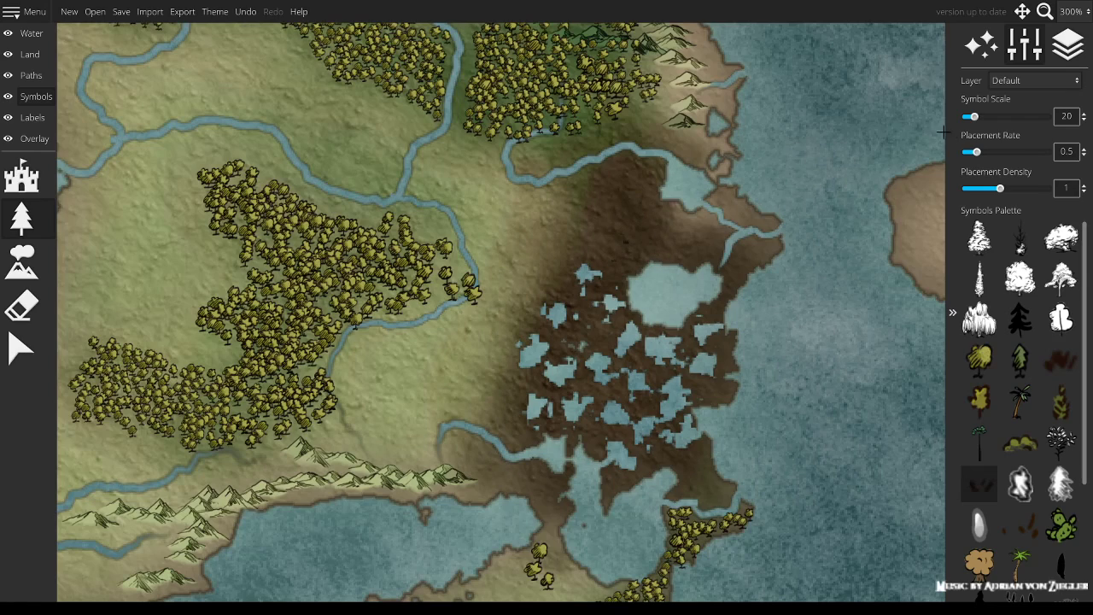
scroll(783, 144, "down", 1)
scroll(762, 173, "up", 2)
left_click(1052, 370)
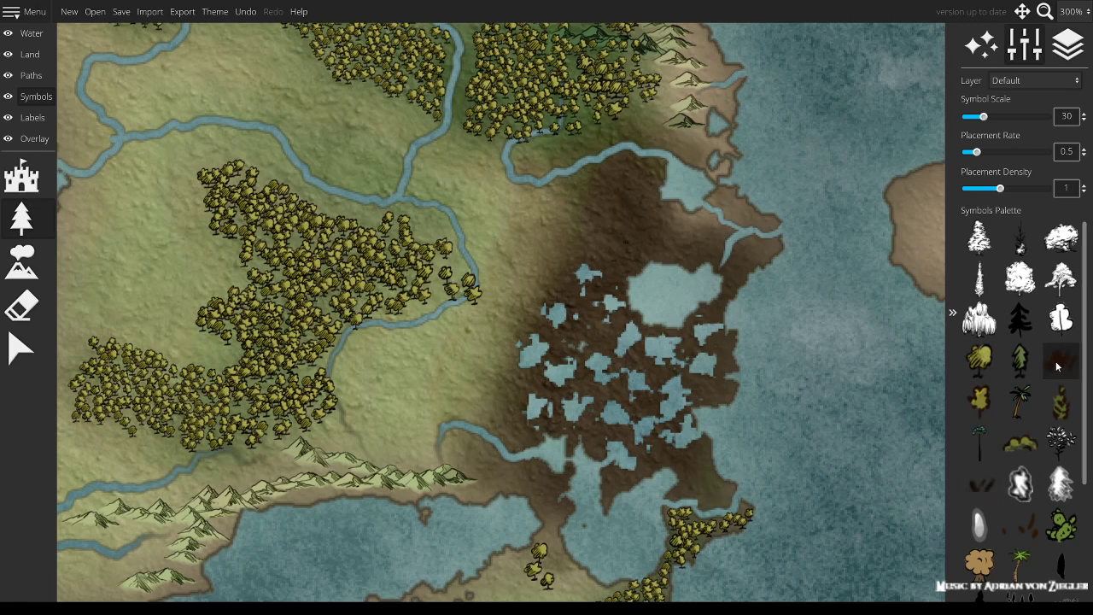
left_click(979, 493)
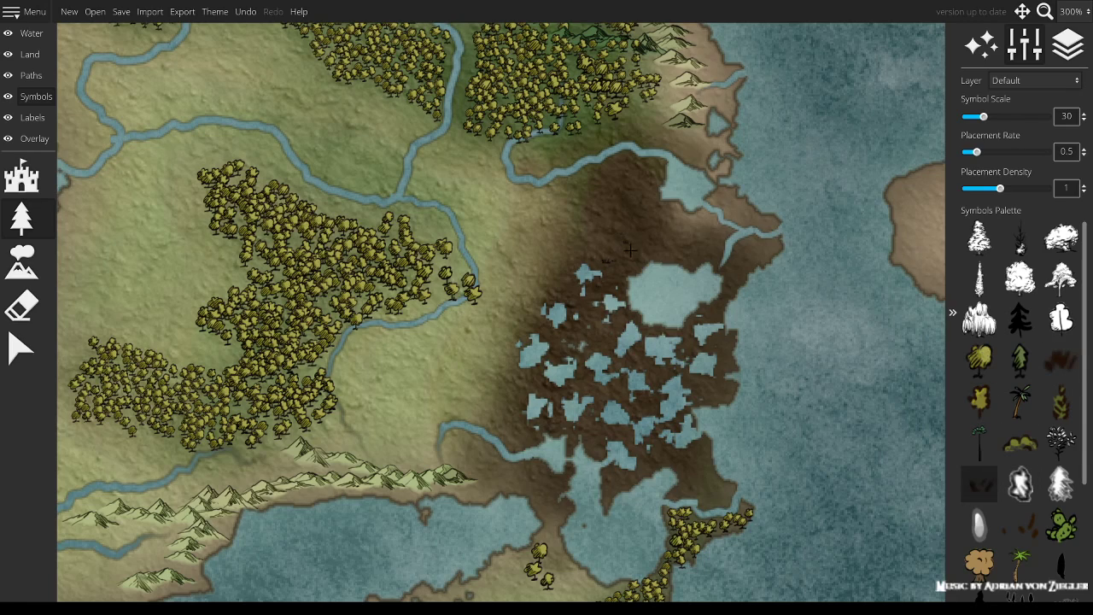
Step: Scatter dark grass tufts across the brown marsh, around its pools and out to its western edge, using symbol scales 30 and 35
mouse_move(634, 181)
left_mouse_down()
mouse_move(604, 219)
mouse_move(625, 236)
left_mouse_up()
mouse_move(606, 199)
left_mouse_down()
mouse_move(674, 233)
mouse_move(684, 250)
mouse_move(609, 250)
left_mouse_up()
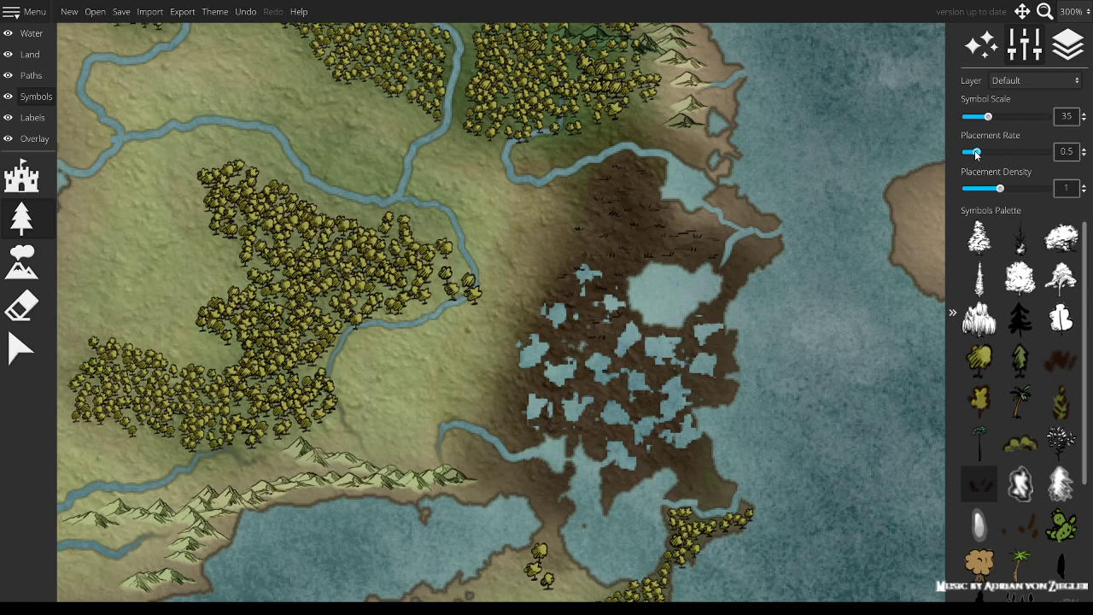
mouse_move(734, 271)
left_mouse_down()
mouse_move(756, 252)
mouse_move(745, 260)
left_mouse_up()
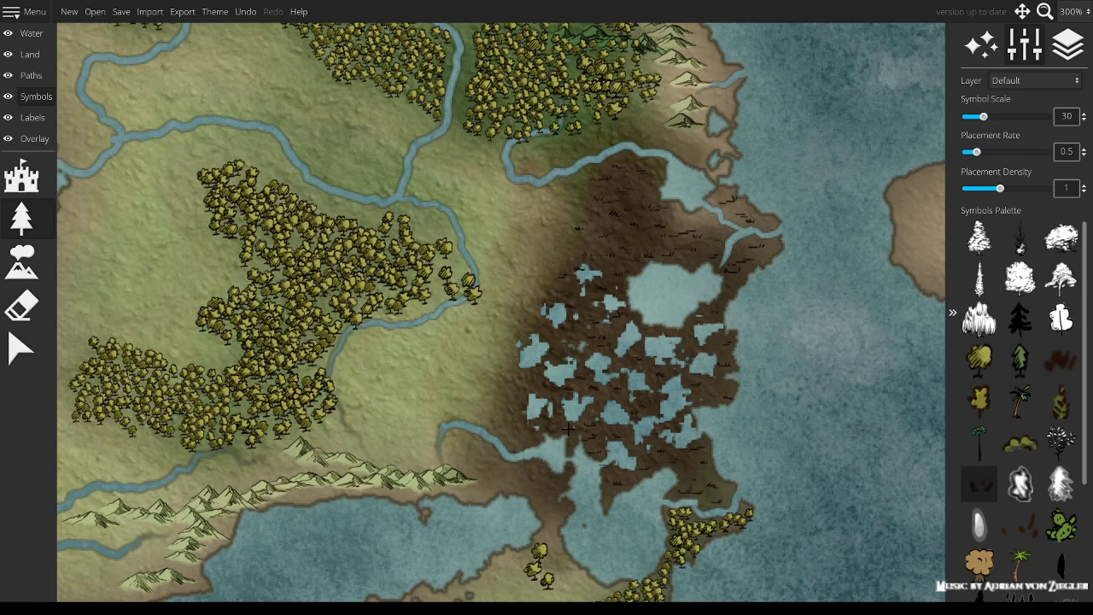
left_click_drag(513, 425, 521, 381)
left_click_drag(518, 333, 512, 376)
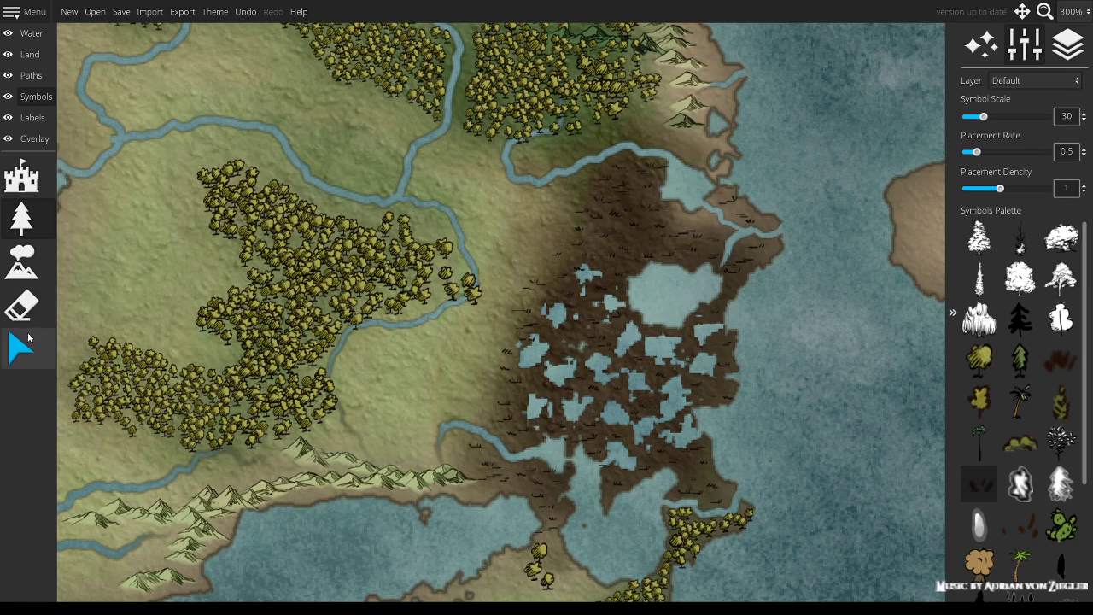
Step: Set the symbol eraser to size 10 for trees only and clean up stray tufts along the marsh's western edge
left_click(21, 305)
left_click_drag(990, 96, 974, 98)
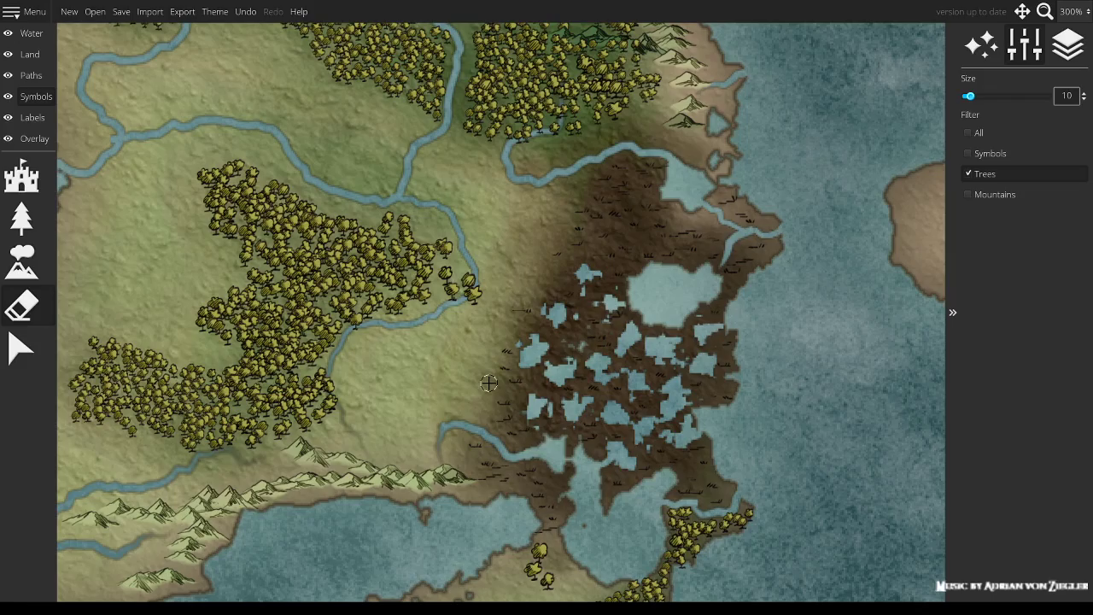
Step: Examine the southern central continent's forests, rivers and mountain ranges around the dark crater with its skull-shaped lake
scroll(488, 383, "down", 6)
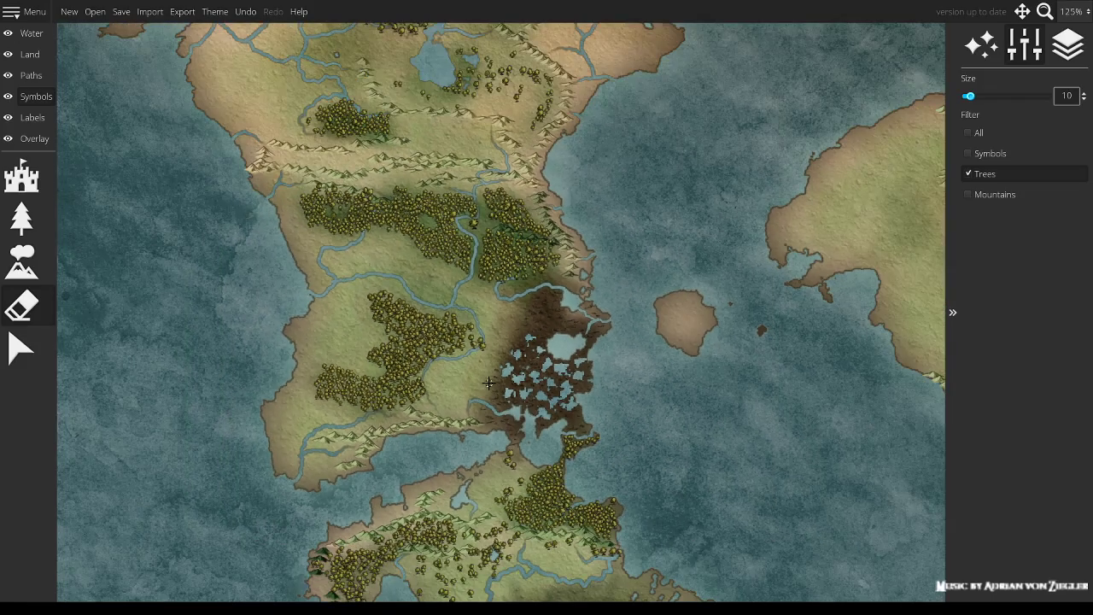
left_click_drag(666, 445, 602, 139)
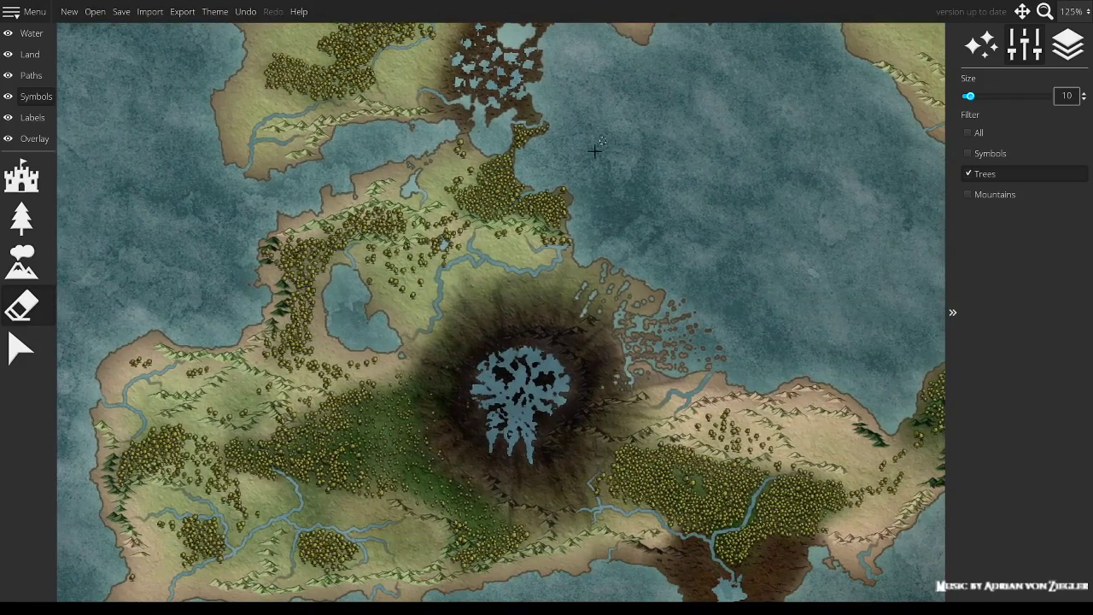
left_click_drag(447, 438, 434, 328)
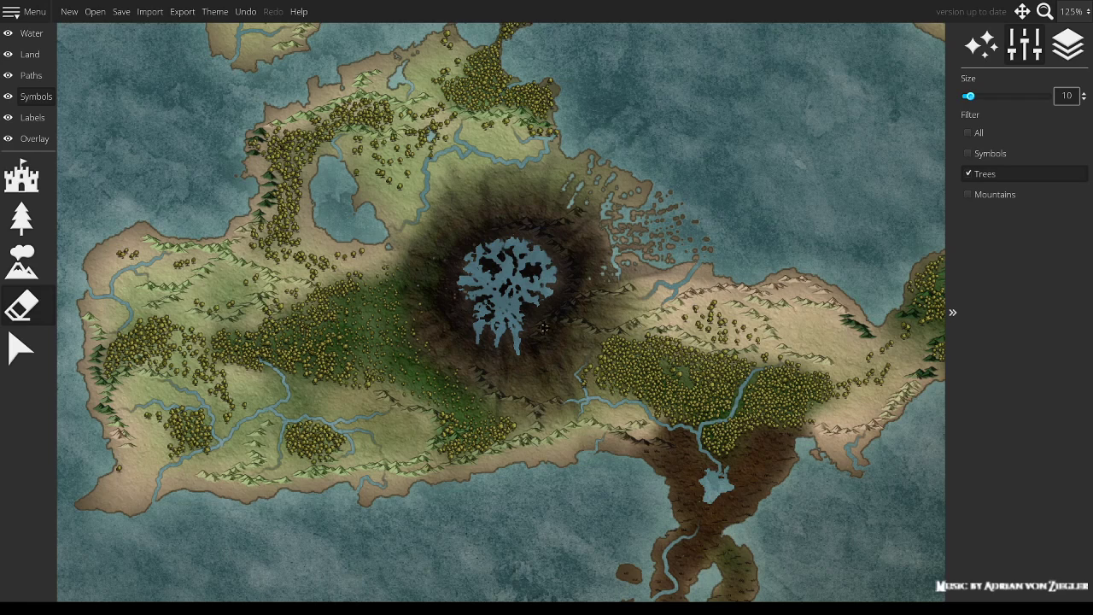
scroll(544, 327, "down", 5)
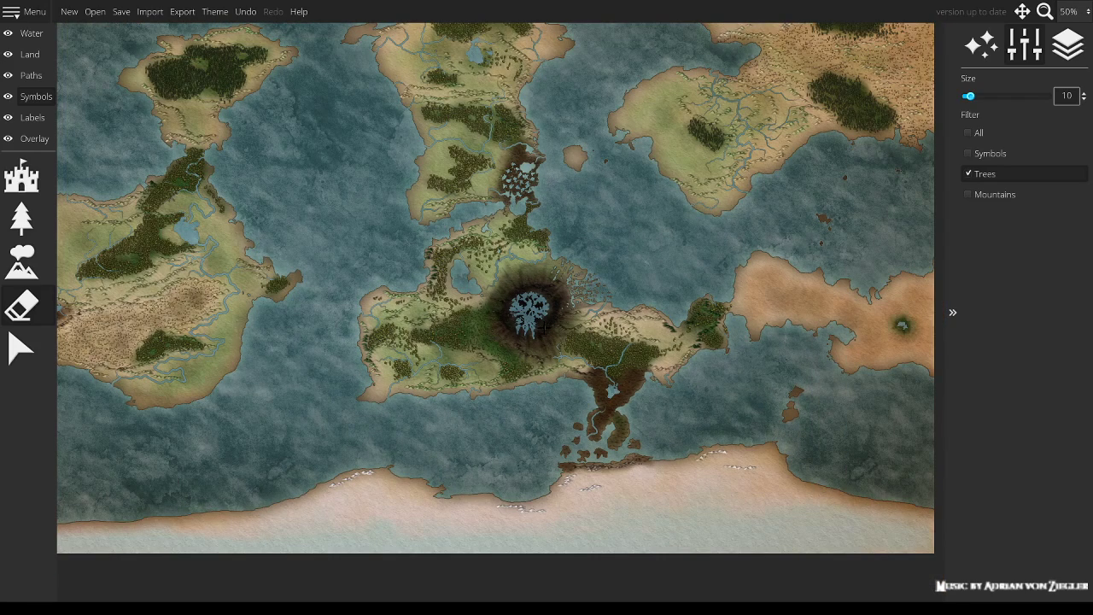
scroll(578, 343, "up", 5)
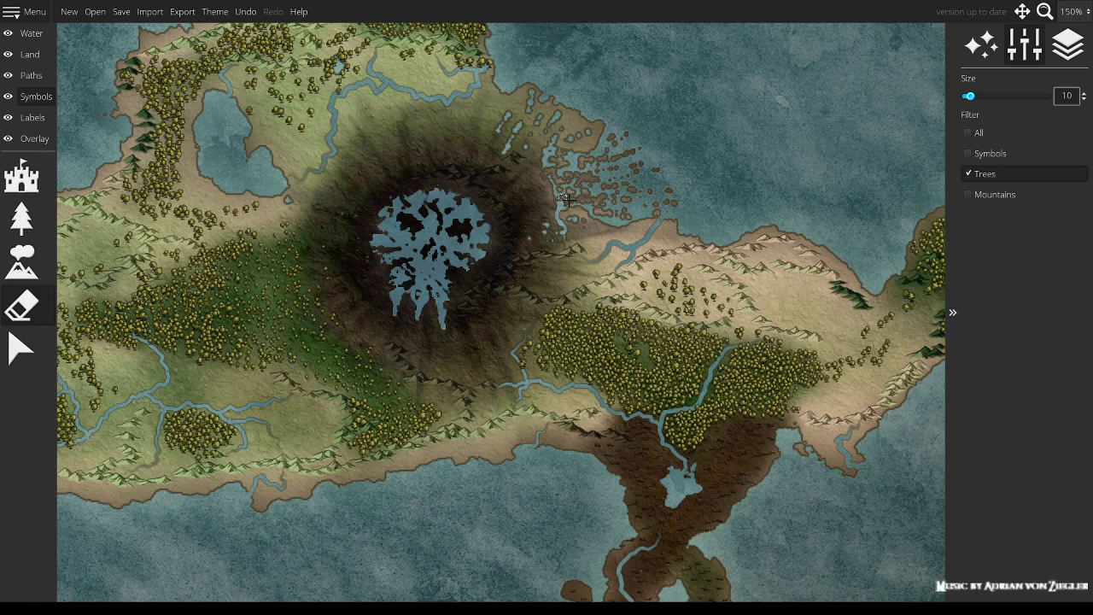
mouse_move(337, 323)
left_mouse_down()
mouse_move(556, 268)
mouse_move(593, 238)
left_mouse_up()
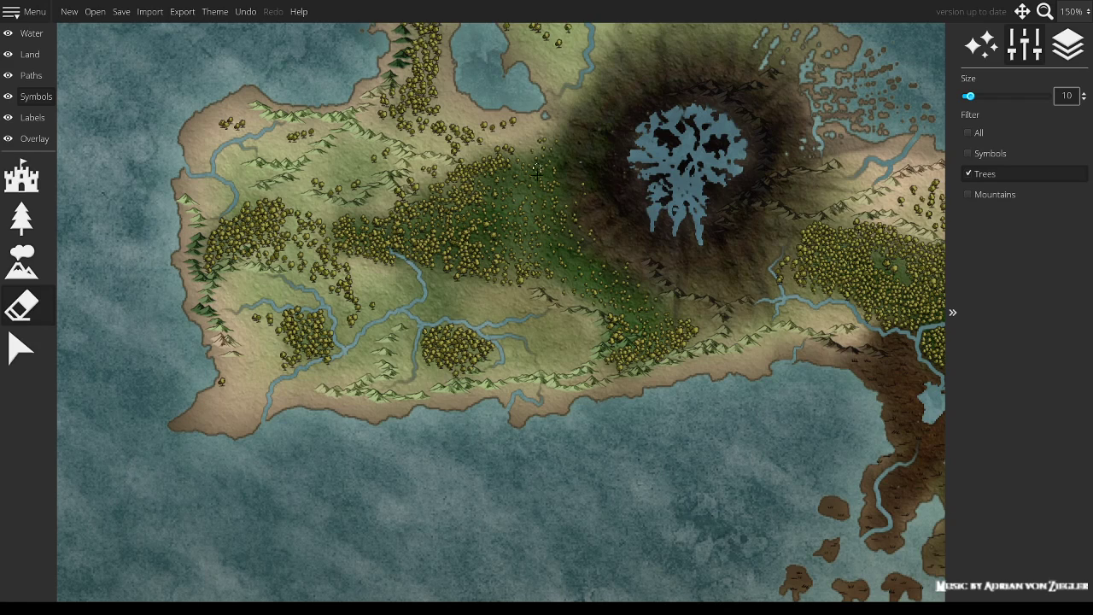
scroll(574, 269, "up", 4)
scroll(574, 270, "down", 3)
scroll(574, 270, "up", 5)
mouse_move(374, 247)
left_mouse_down()
mouse_move(397, 251)
mouse_move(321, 348)
left_mouse_up()
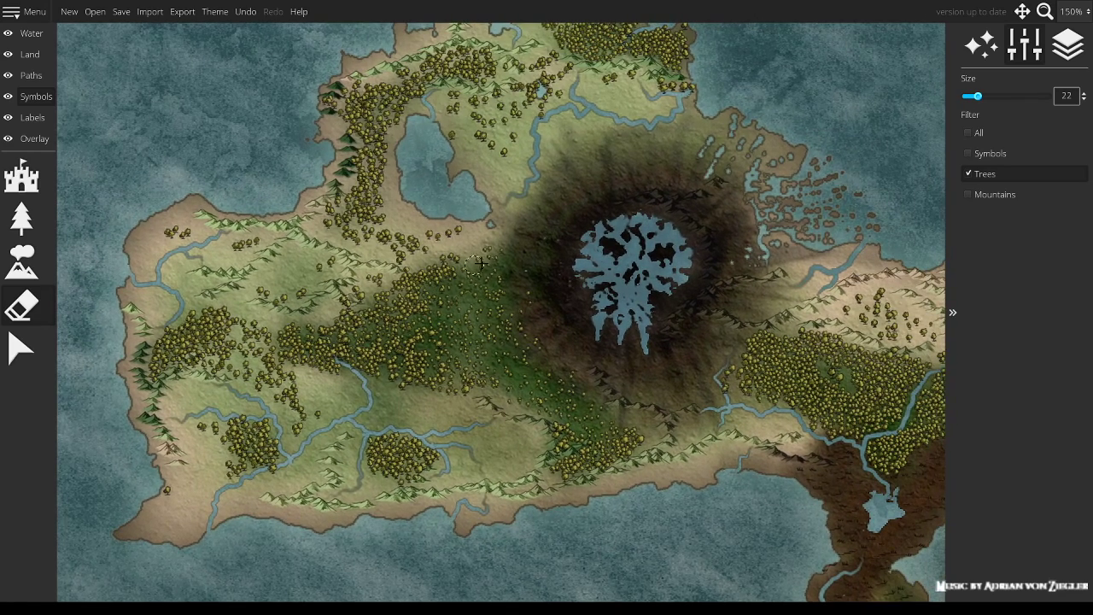
left_click_drag(491, 259, 242, 219)
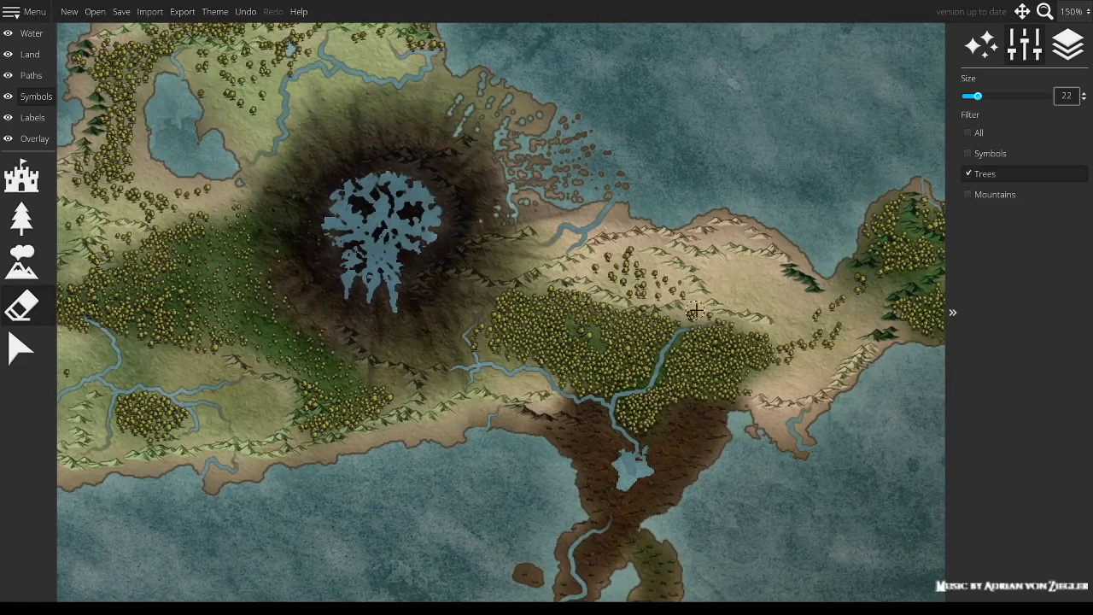
Step: Examine the eastern peninsula, the snowy southern coast and the western continents for areas needing detail
left_click_drag(785, 304, 386, 214)
left_click_drag(618, 335, 707, 175)
left_click_drag(510, 338, 816, 220)
left_click_drag(361, 273, 818, 234)
left_click_drag(336, 251, 697, 214)
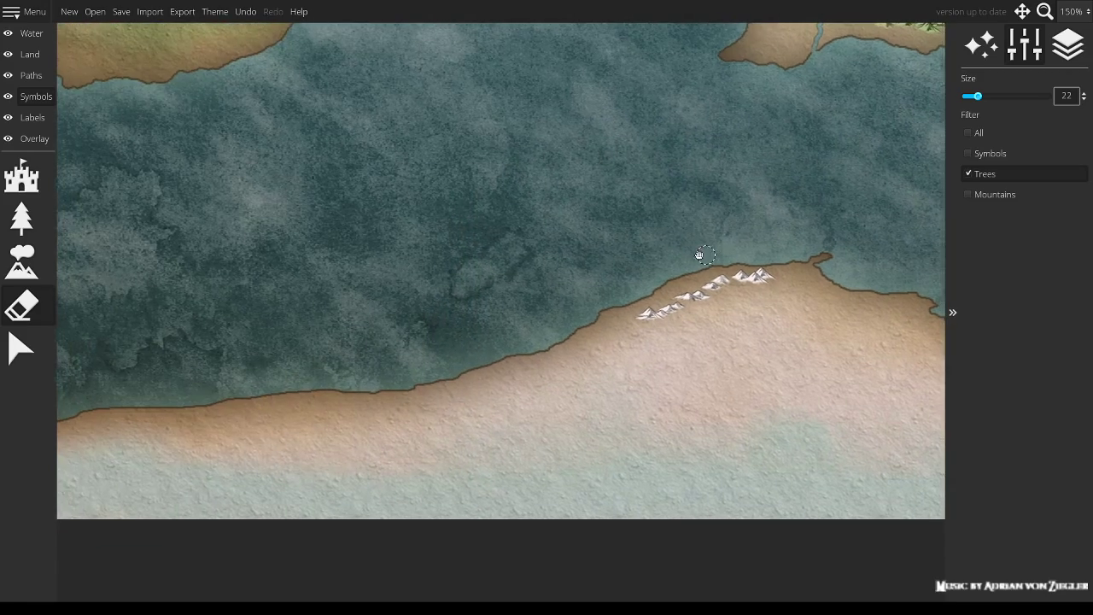
left_click_drag(708, 251, 221, 210)
left_click_drag(764, 202, 228, 198)
left_click_drag(714, 146, 744, 267)
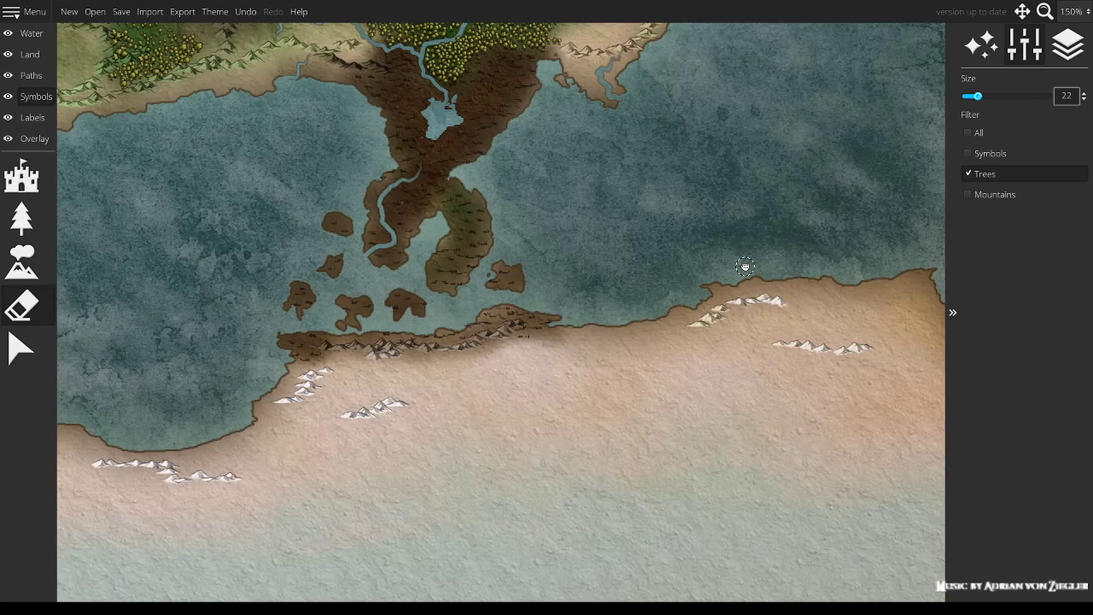
scroll(745, 266, "down", 4)
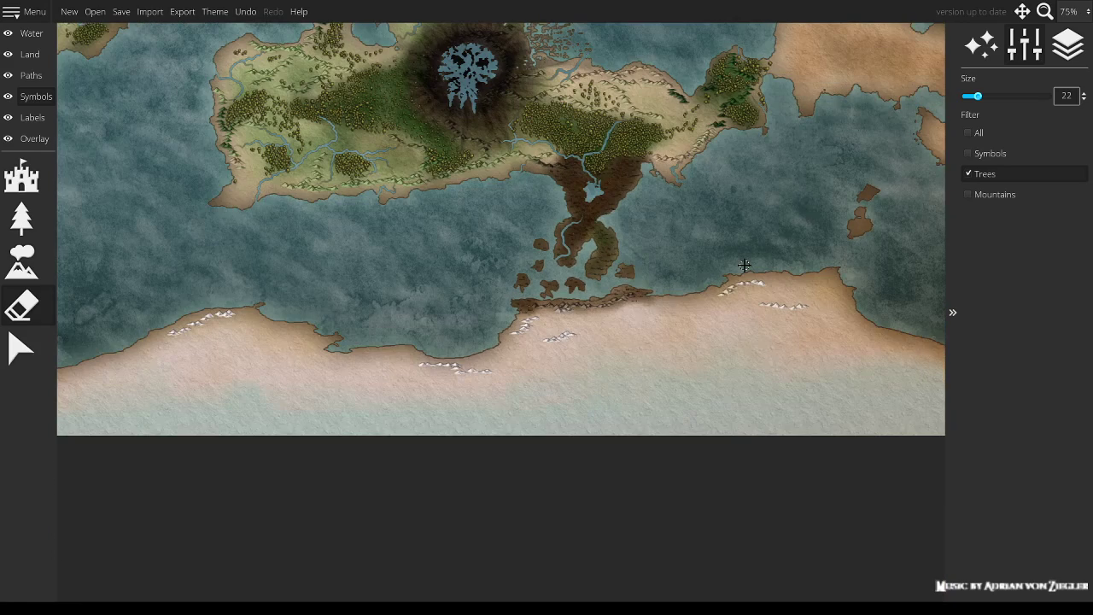
left_click_drag(451, 227, 639, 376)
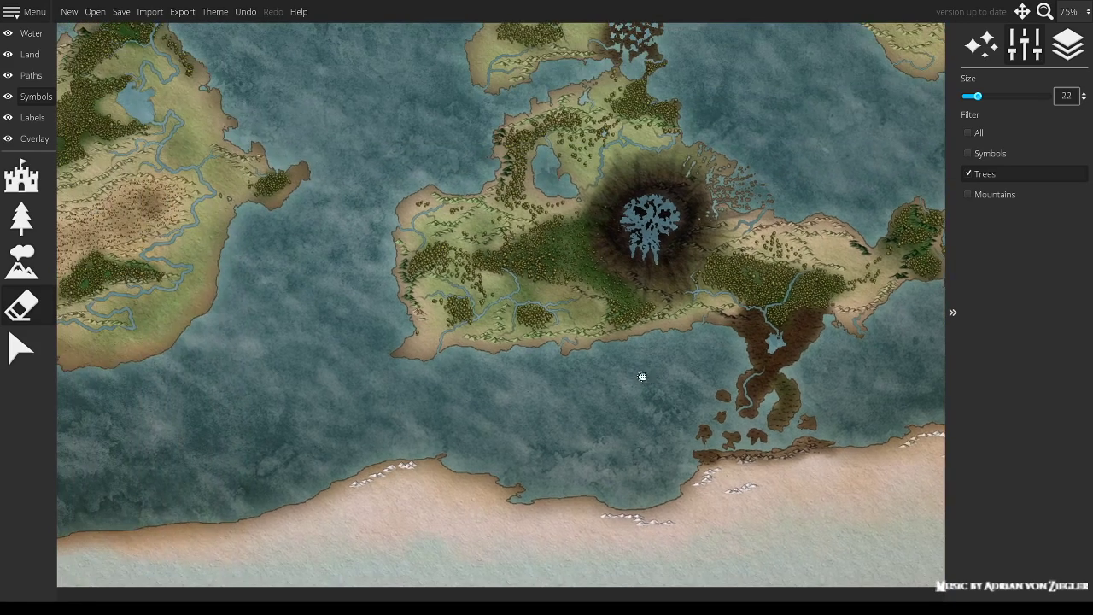
left_click_drag(270, 275, 760, 320)
left_click_drag(424, 327, 359, 438)
left_click_drag(375, 168, 570, 346)
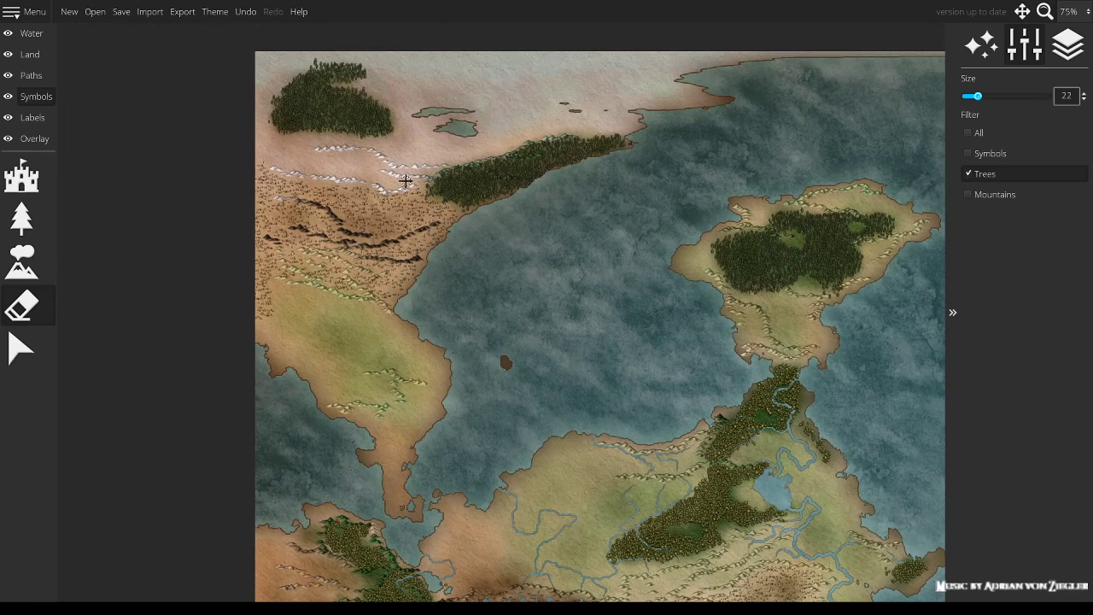
Step: Choose the rugged mountain symbol and place peaks at scales 35 and 25 in the ranges bordering the western continent's barren southern plain
scroll(404, 180, "up", 2)
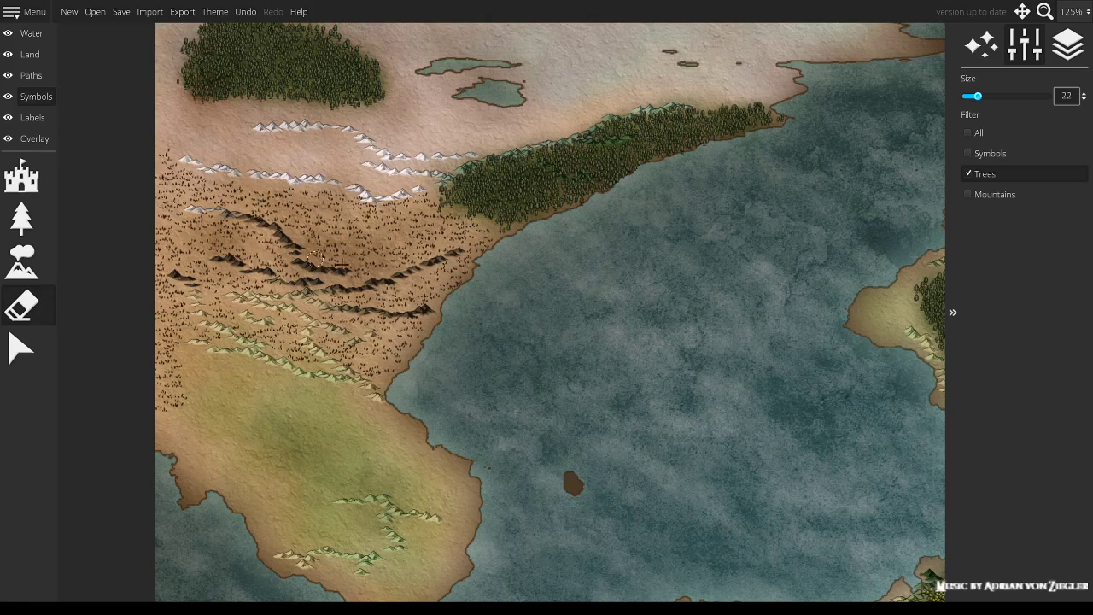
left_click_drag(544, 329, 264, 42)
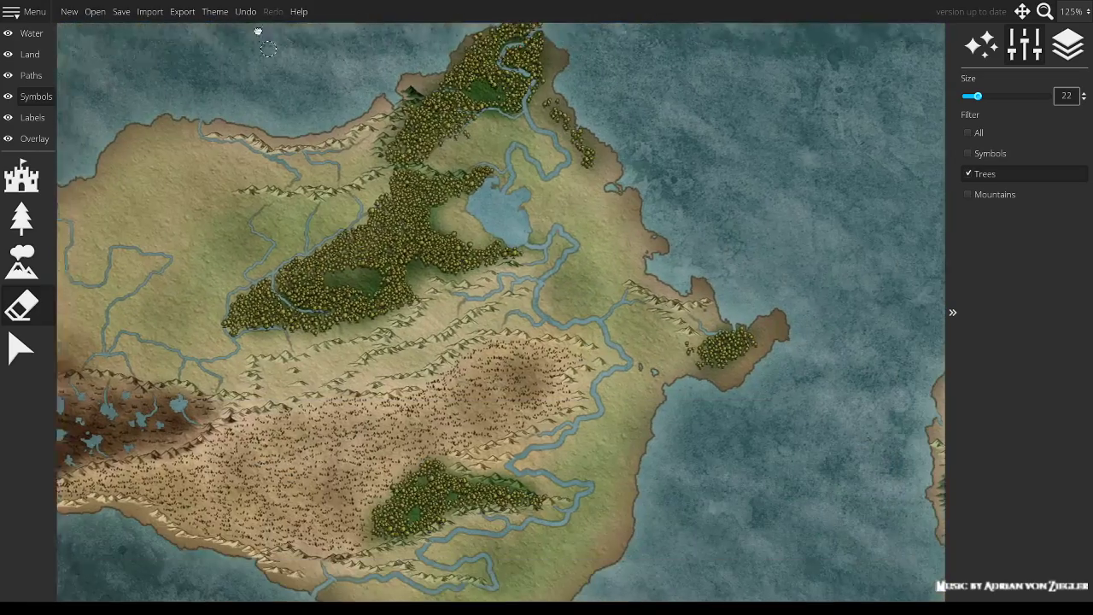
left_click_drag(658, 453, 727, 301)
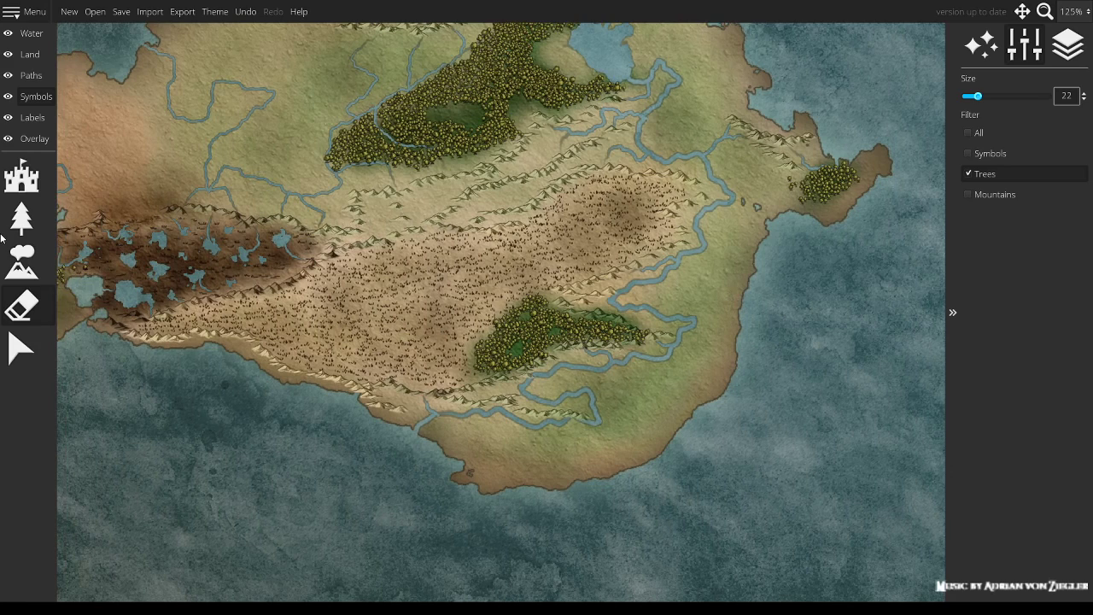
left_click(15, 272)
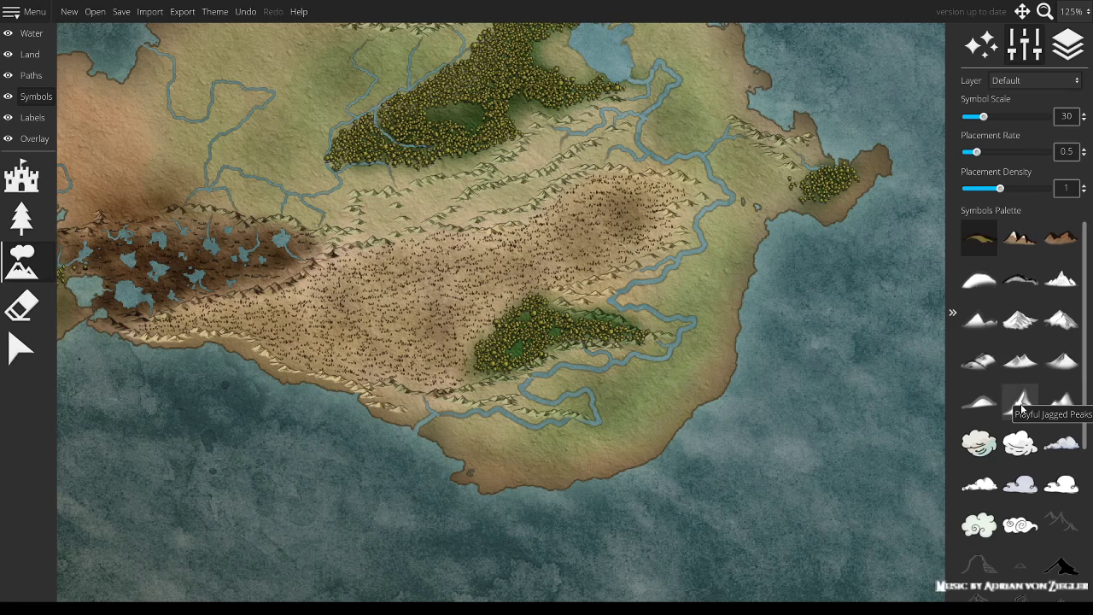
left_click(1062, 319)
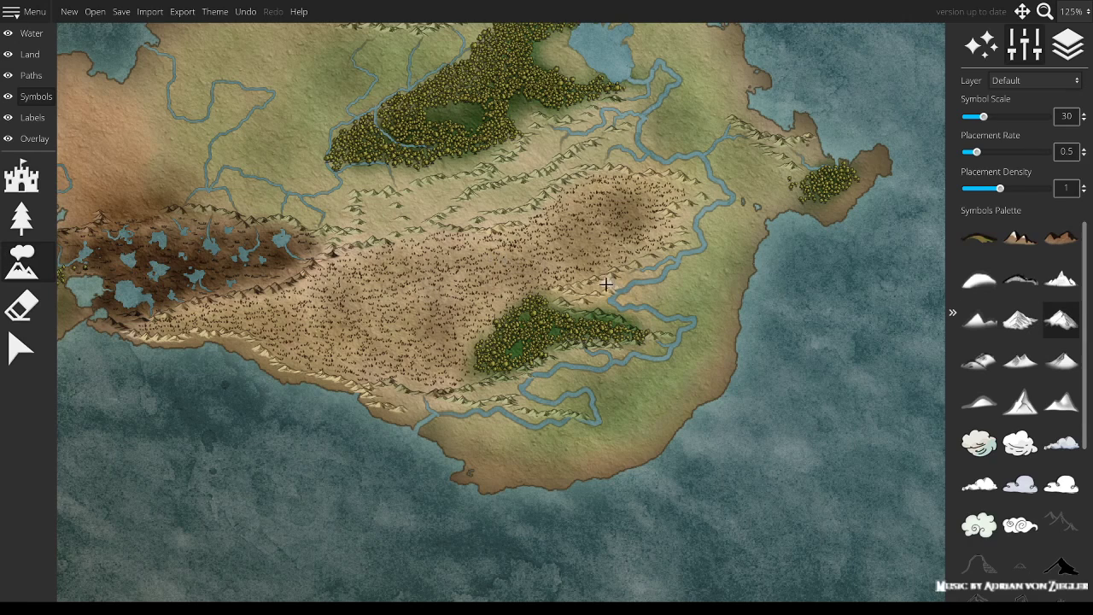
scroll(600, 284, "down", 1)
scroll(600, 285, "up", 1)
scroll(359, 202, "up", 1)
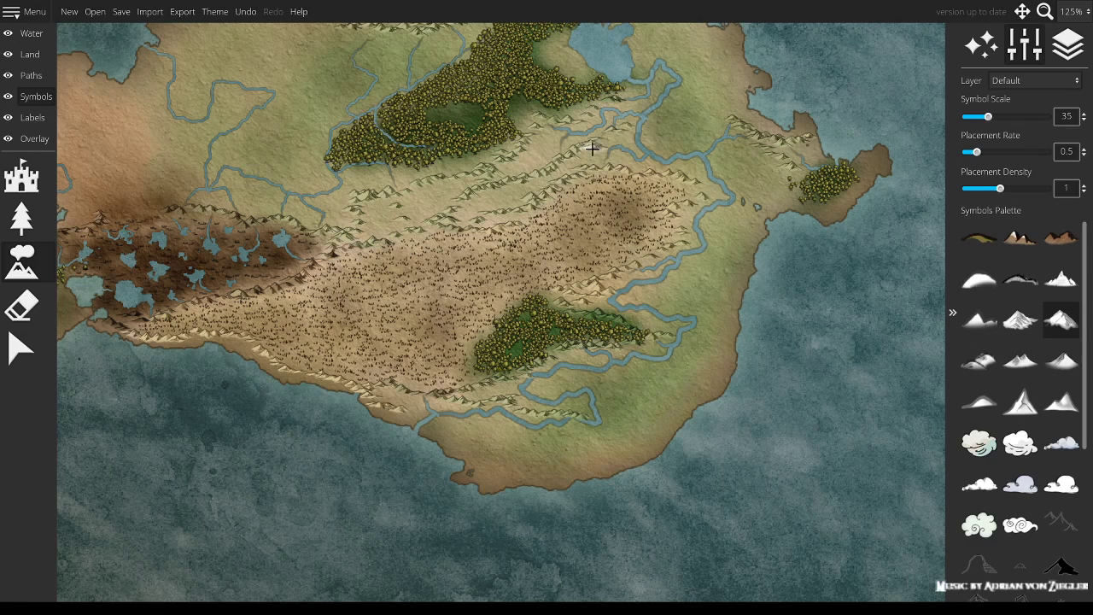
scroll(730, 155, "down", 2)
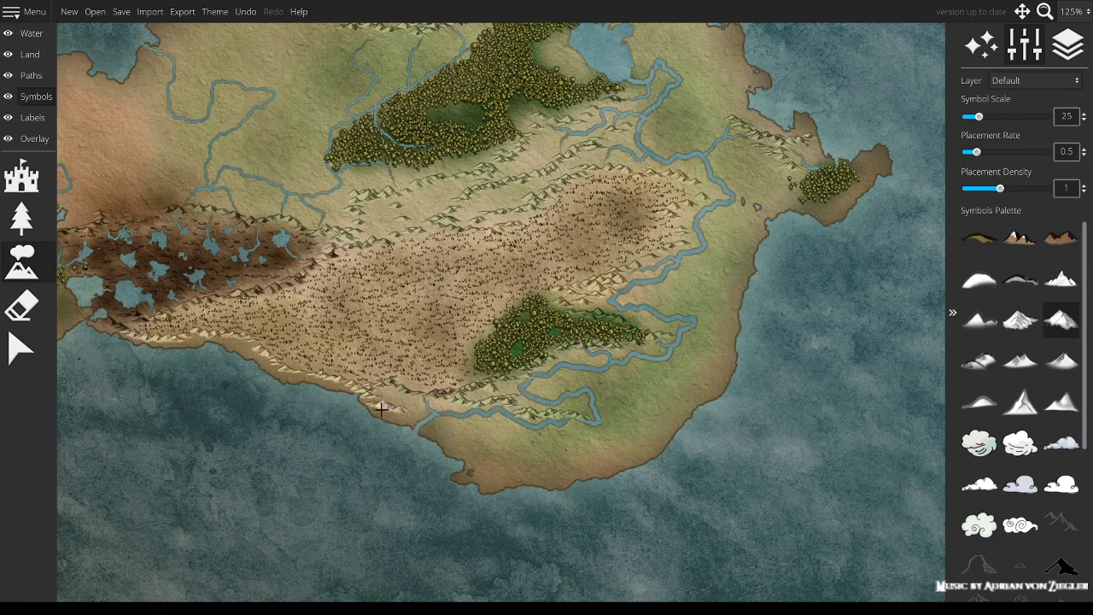
left_click(346, 395)
Step: Fill out the western continent's ranges around the marsh, plain and southern river with more mountains, using symbol scales 15 and 30
key("[")
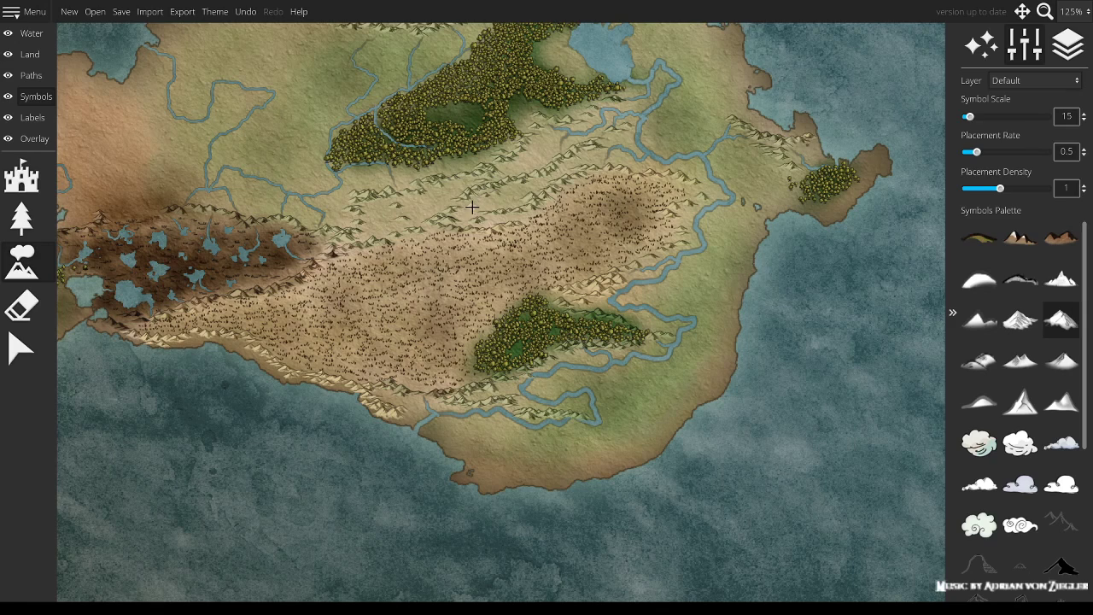
key("bracketright")
key("bracketright")
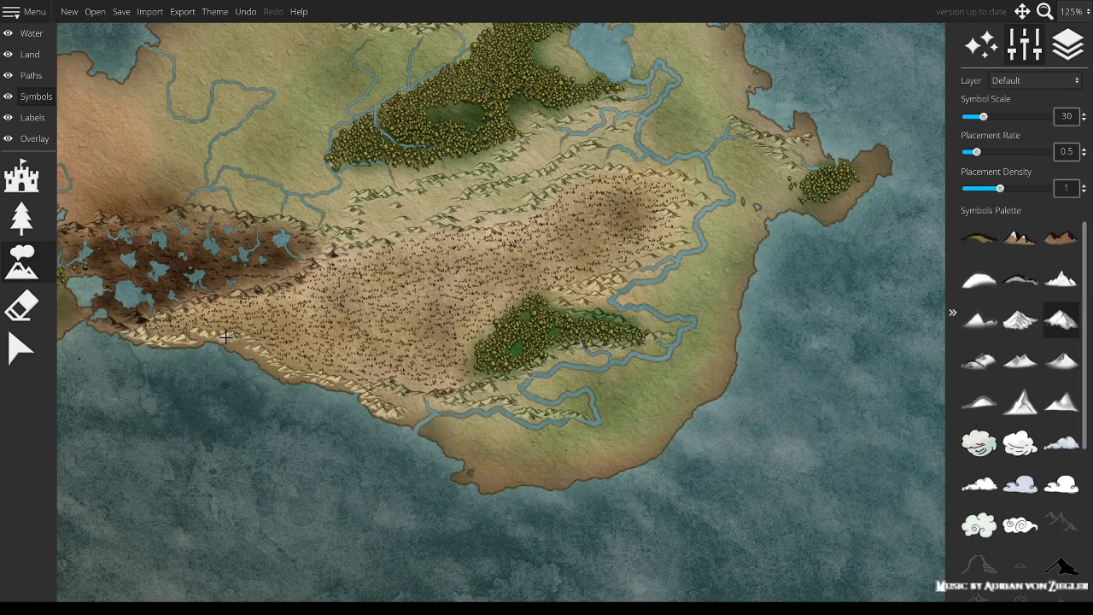
key("[")
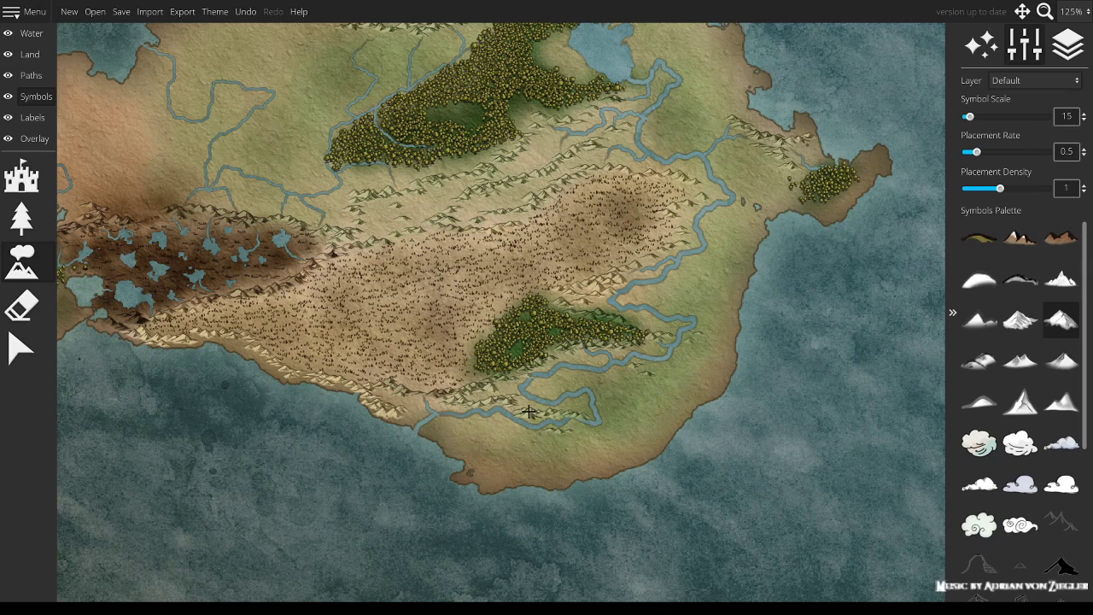
scroll(515, 406, "up", 5)
left_click(523, 408)
Step: Add large mountains at symbol scale 45 among the ranges between the rivers and the dark pine forest on the northeastern continent
scroll(578, 419, "up", 2)
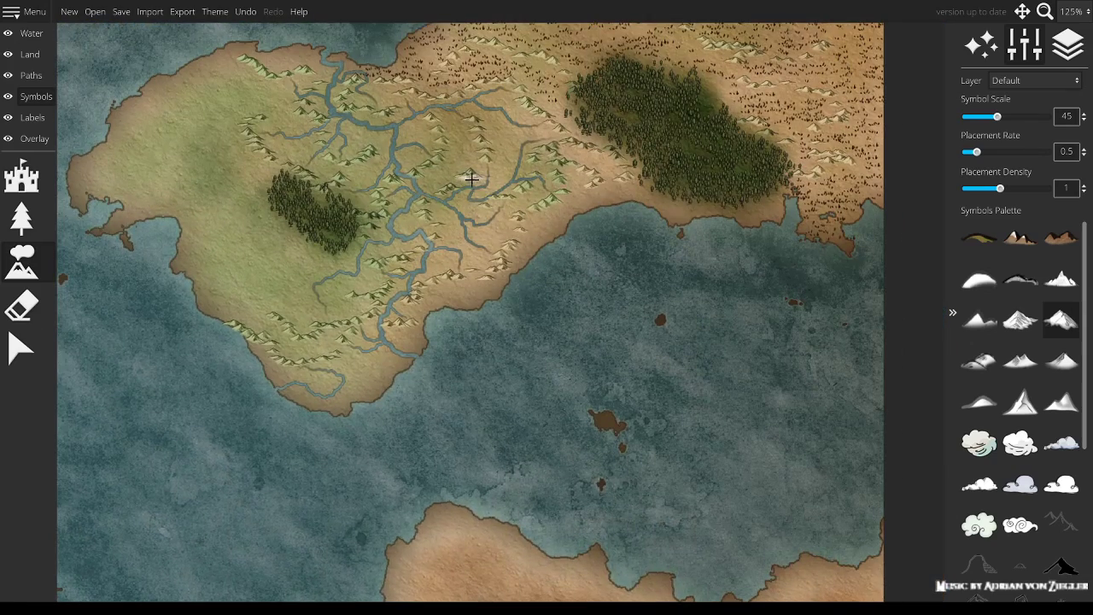
left_click(525, 89)
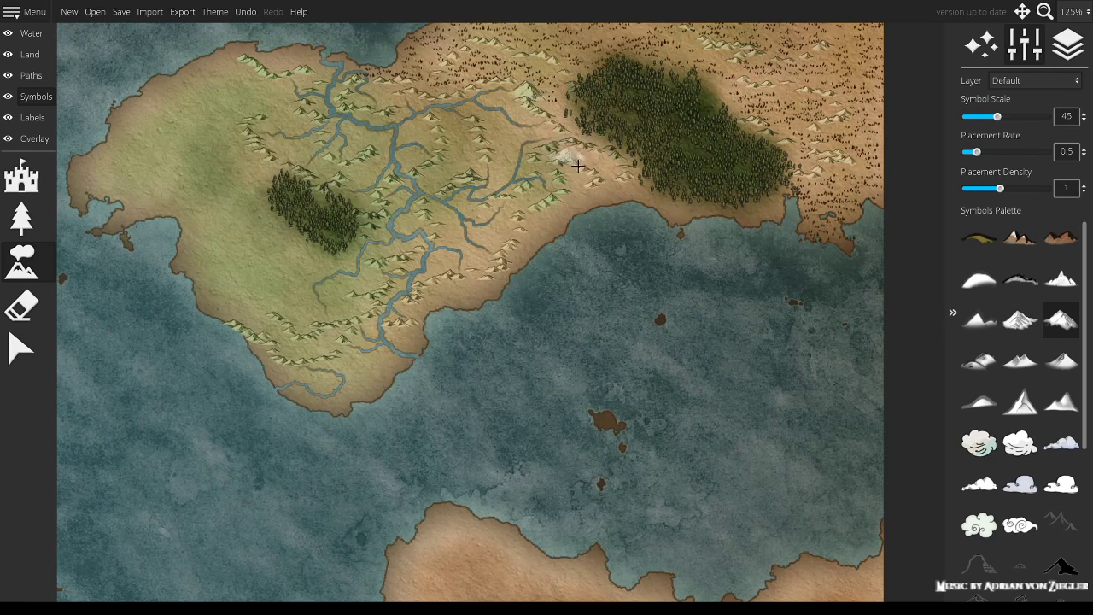
left_click(562, 186)
Step: Place a scale 45 peak in the northern coastal range east of the crater and smaller mountains near the peninsula's southeastern coast
left_click(292, 355)
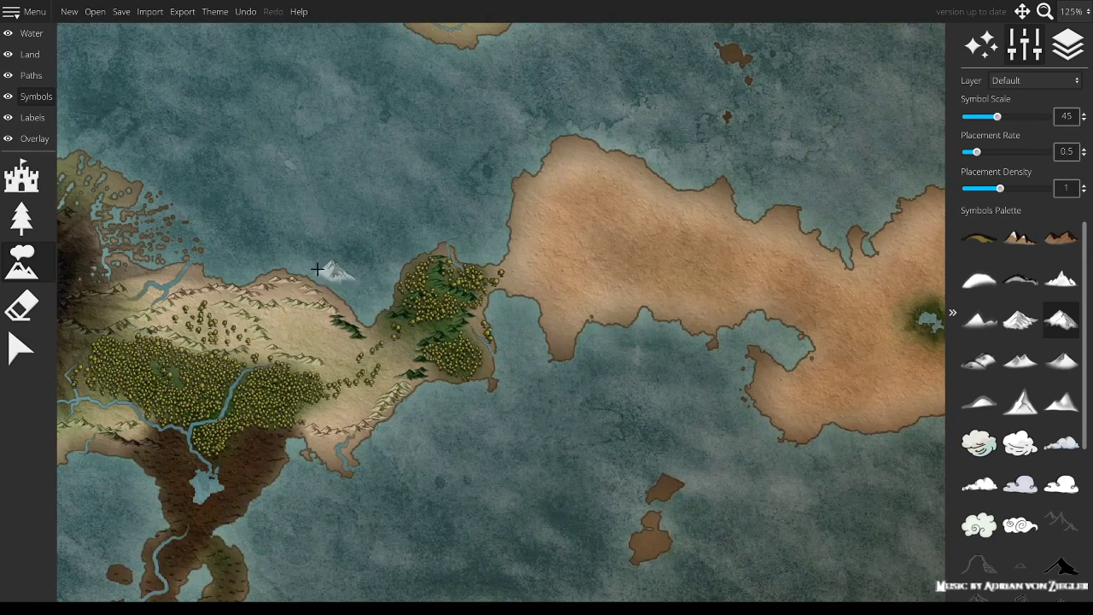
mouse_move(295, 233)
left_mouse_down()
mouse_move(410, 231)
mouse_move(475, 212)
left_mouse_up()
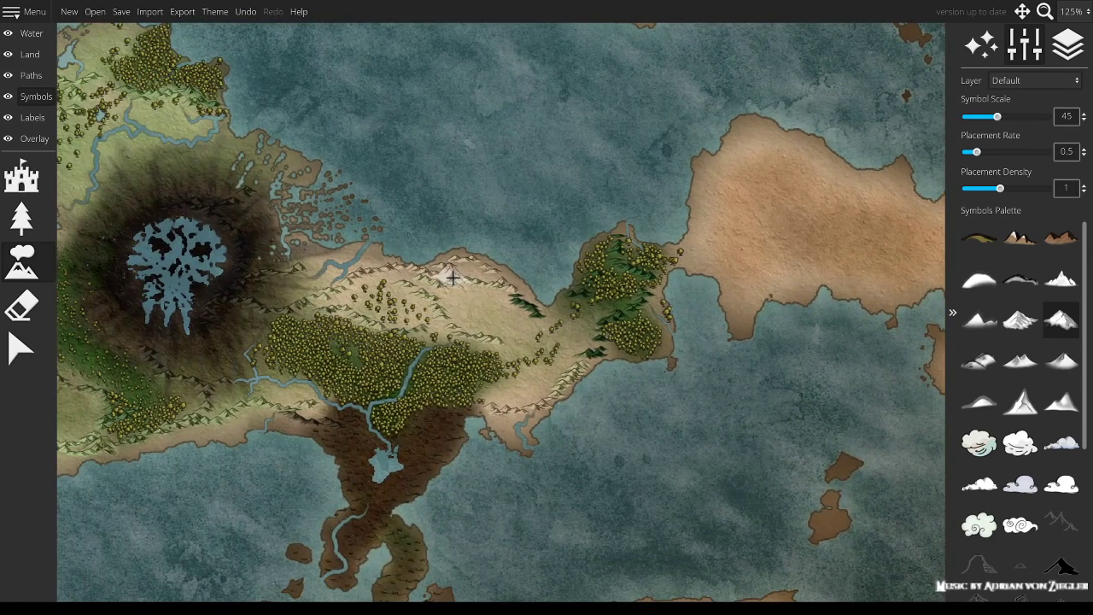
left_click(446, 276)
scroll(504, 403, "down", 1)
scroll(504, 403, "down", 6)
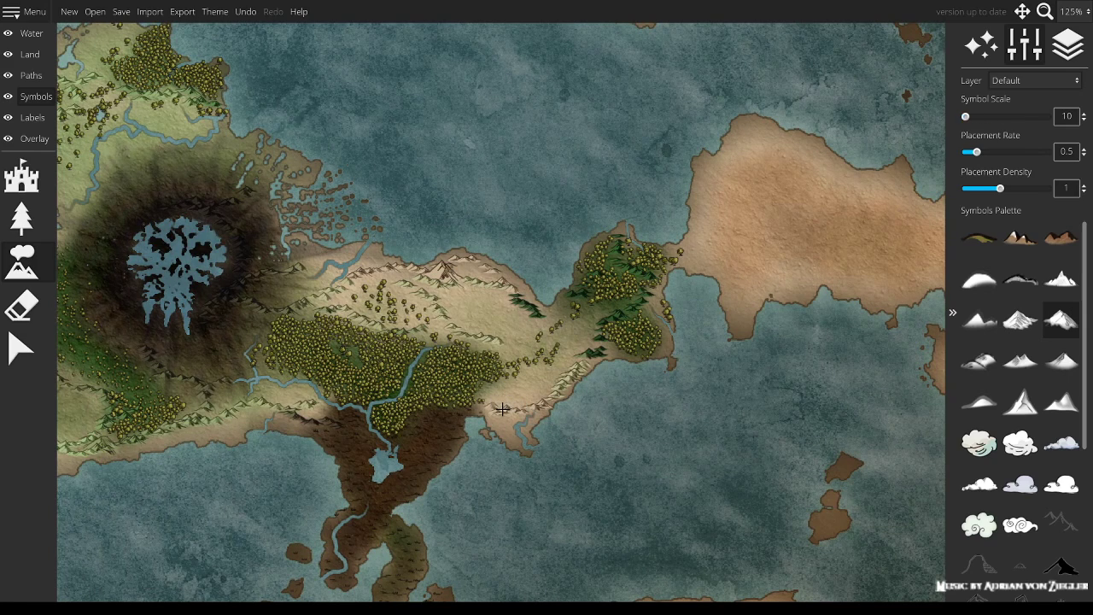
scroll(502, 409, "up", 2)
left_click(502, 410)
Step: Add mountains to the ranges east and south of the dark crater, using symbol scales 35 and 15
scroll(444, 378, "up", 1)
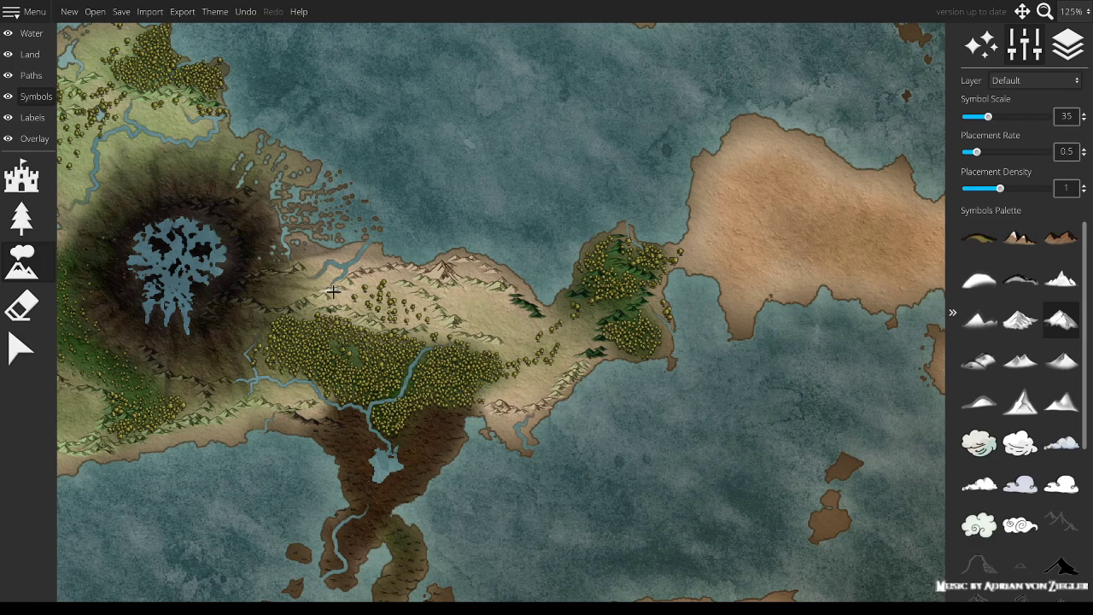
scroll(271, 328, "down", 4)
left_click_drag(276, 278, 312, 276)
left_click(177, 381)
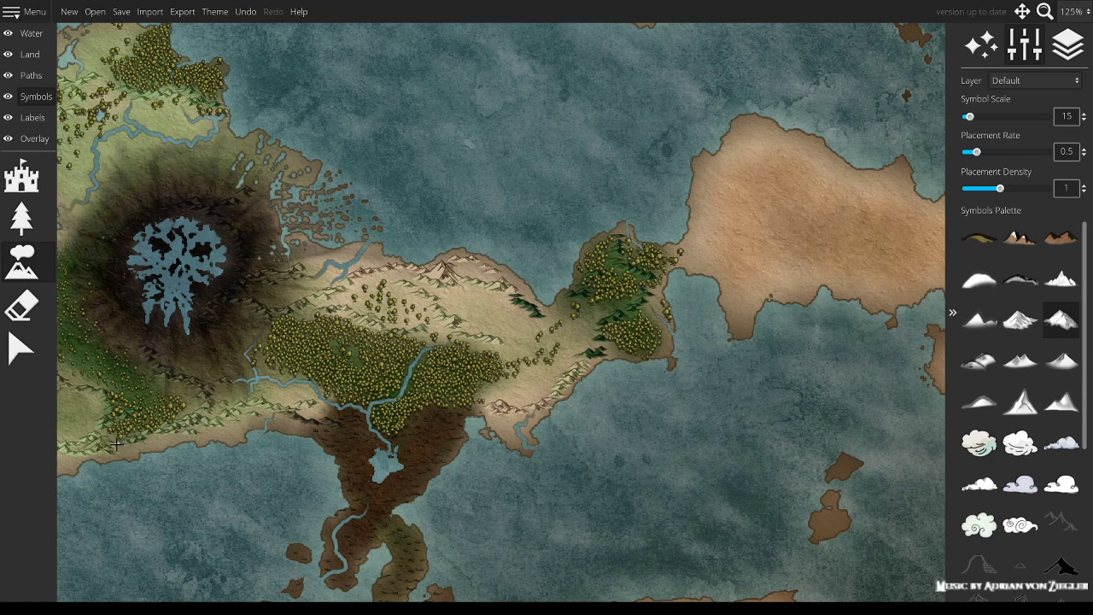
Step: Add mountains along the continent's southern coastal range from below the crater to its southwestern end, using symbol scales 25 and 15
left_click_drag(84, 406, 226, 382)
scroll(225, 381, "down", 1)
scroll(226, 378, "up", 3)
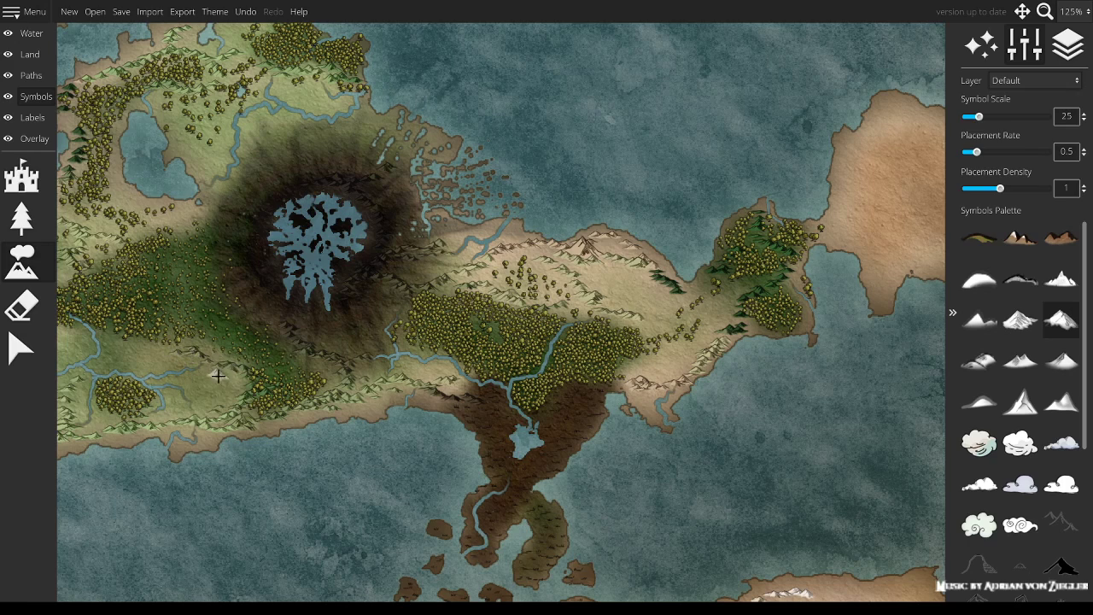
scroll(220, 369, "down", 2)
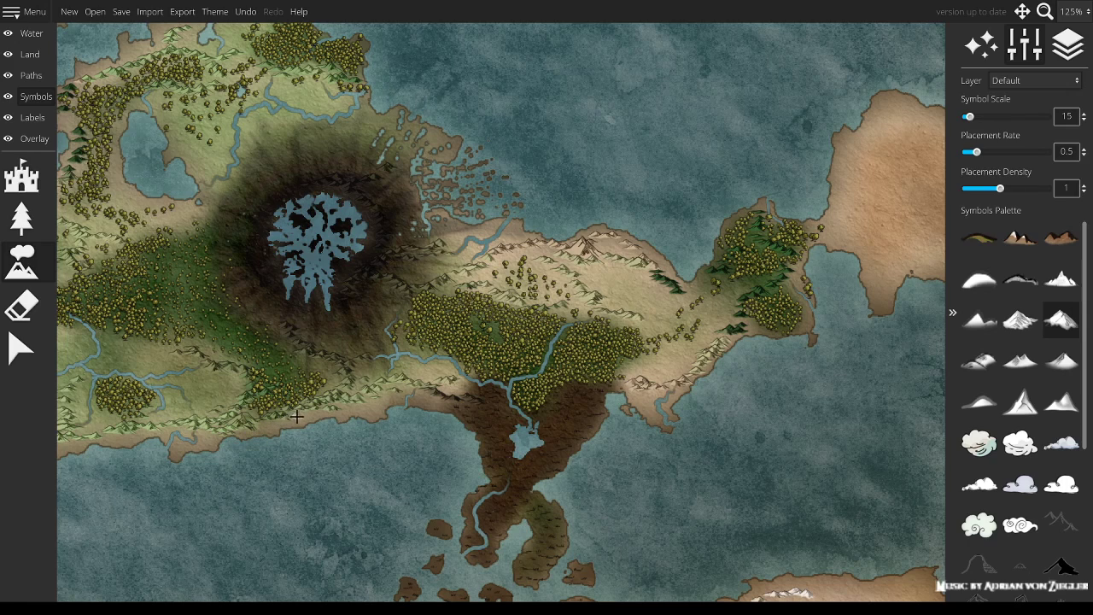
scroll(287, 401, "up", 2)
left_click_drag(159, 414, 365, 359)
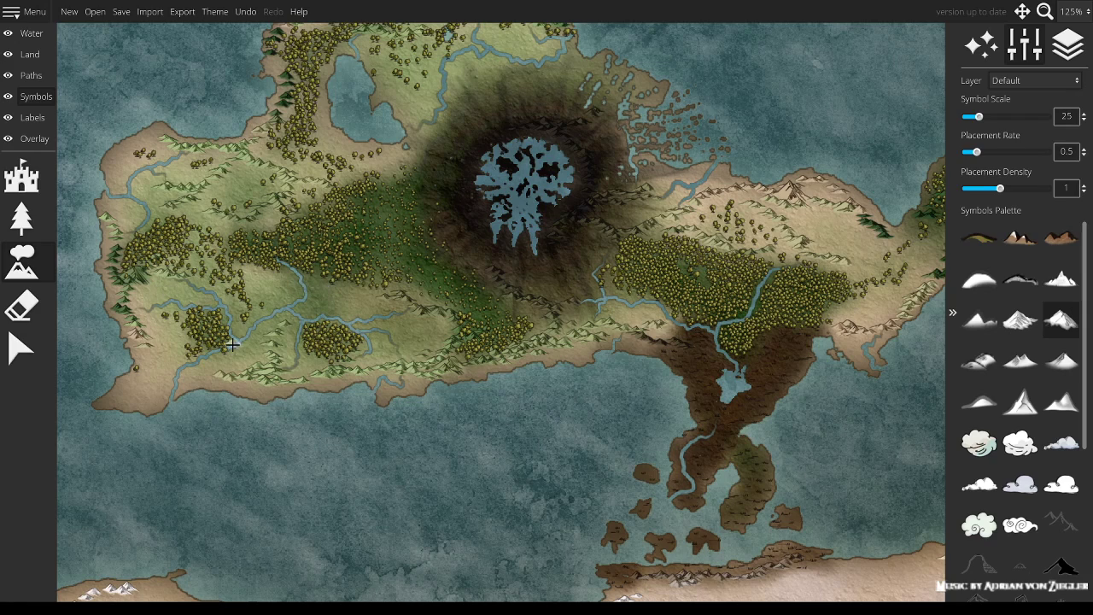
key("bracketleft")
key("bracketleft")
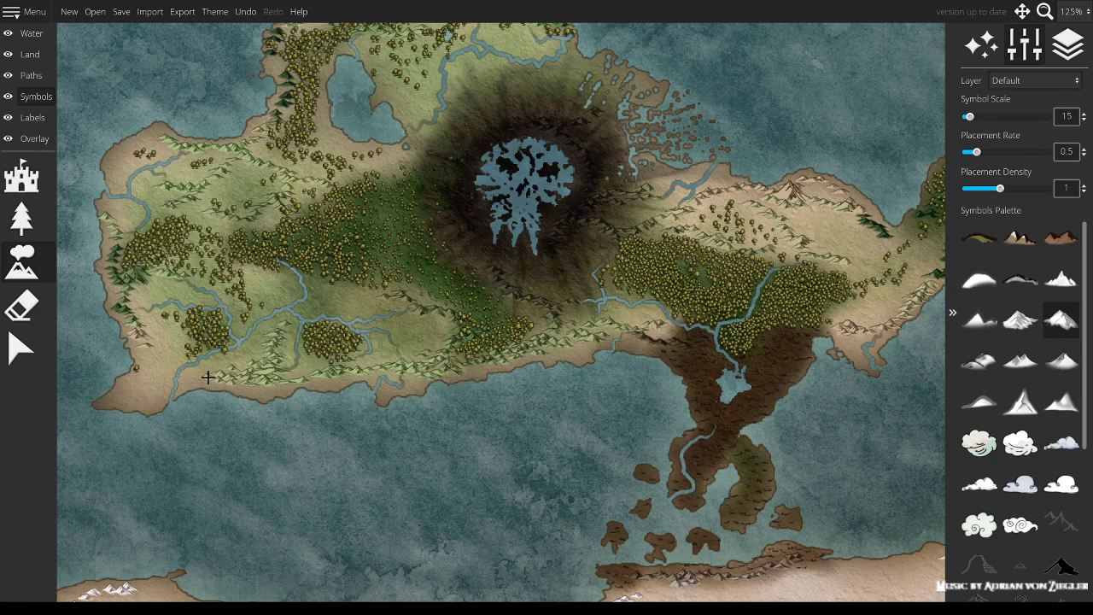
Step: Add a larger peak to the coastal mountains at the crater continent's southeastern end
left_click_drag(580, 324, 175, 291)
scroll(497, 288, "up", 2)
left_click(479, 291)
scroll(476, 285, "down", 2)
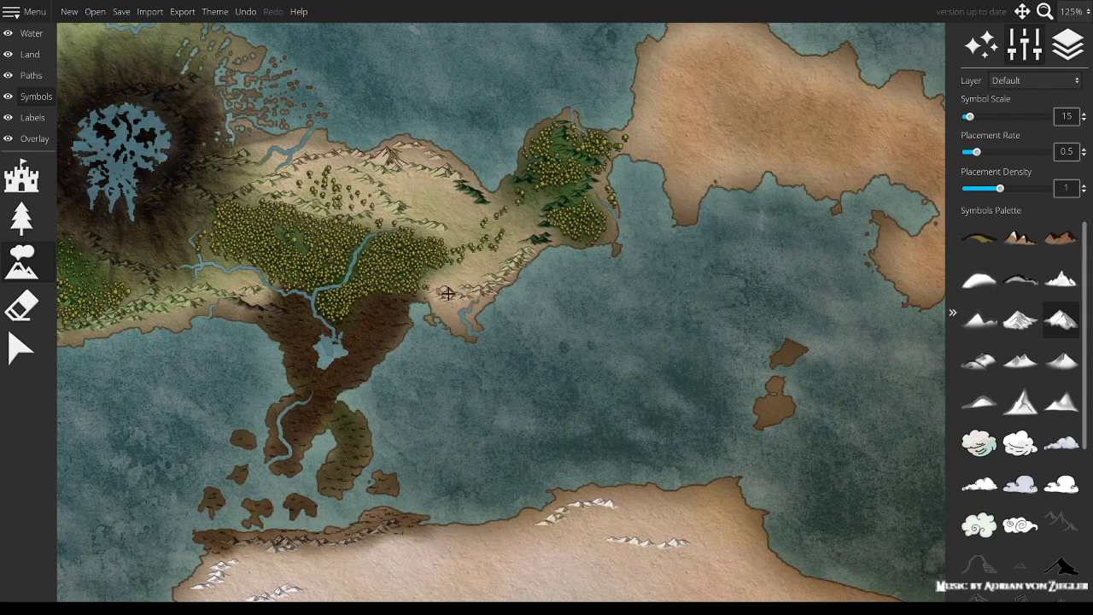
Step: Add scale 15 mountains to the range on the northeastern mainland, above the eastern shore of the northern sea
left_click_drag(738, 178, 327, 368)
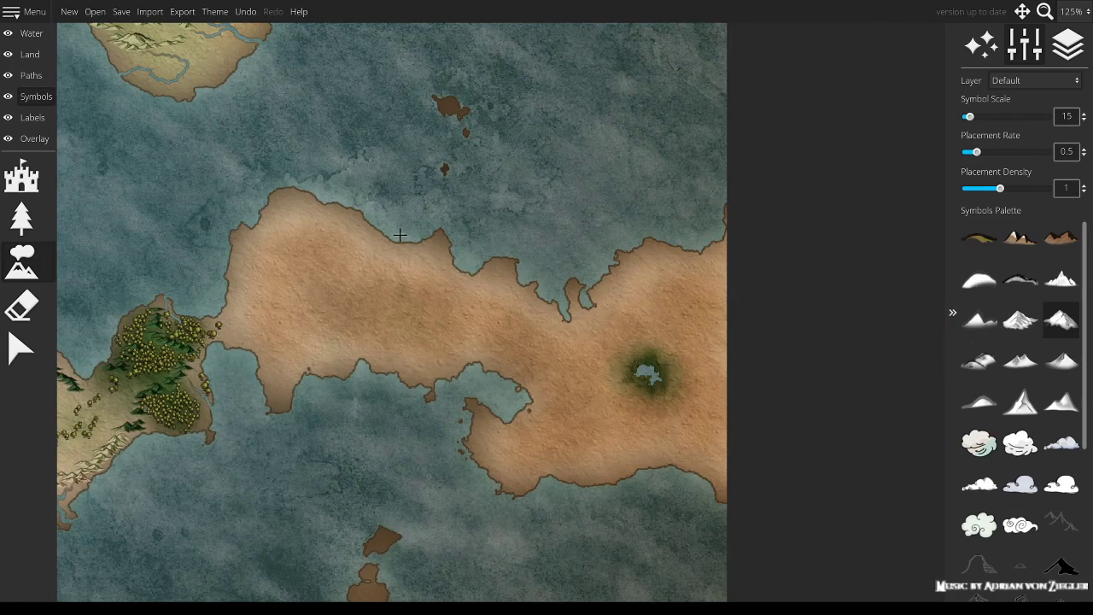
left_click_drag(281, 143, 640, 366)
left_click_drag(579, 282, 578, 320)
left_click_drag(634, 174, 602, 327)
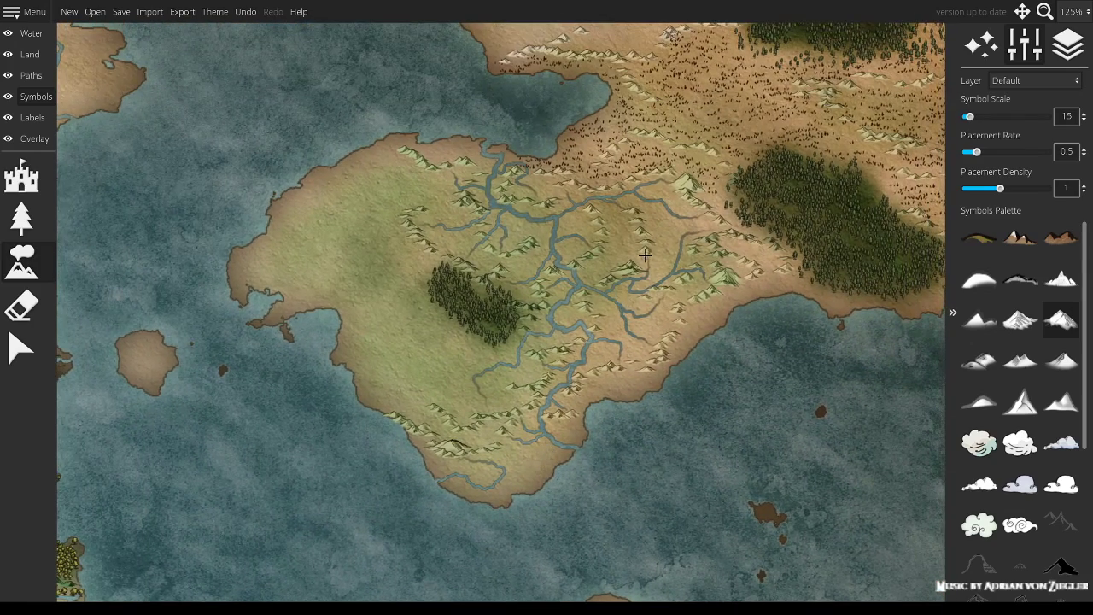
left_click_drag(644, 254, 520, 320)
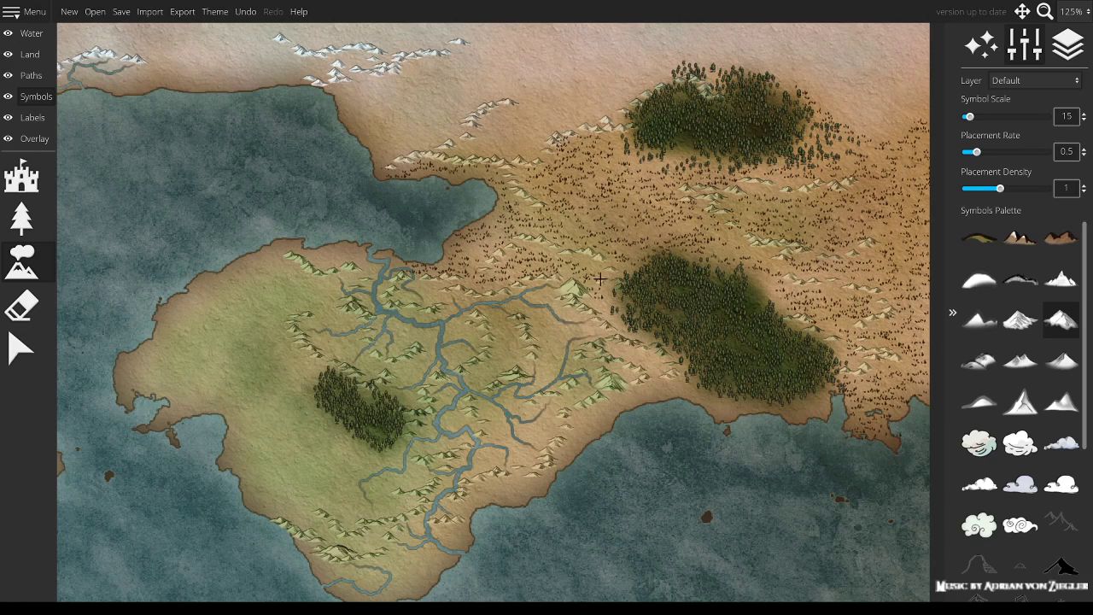
scroll(579, 249, "down", 1)
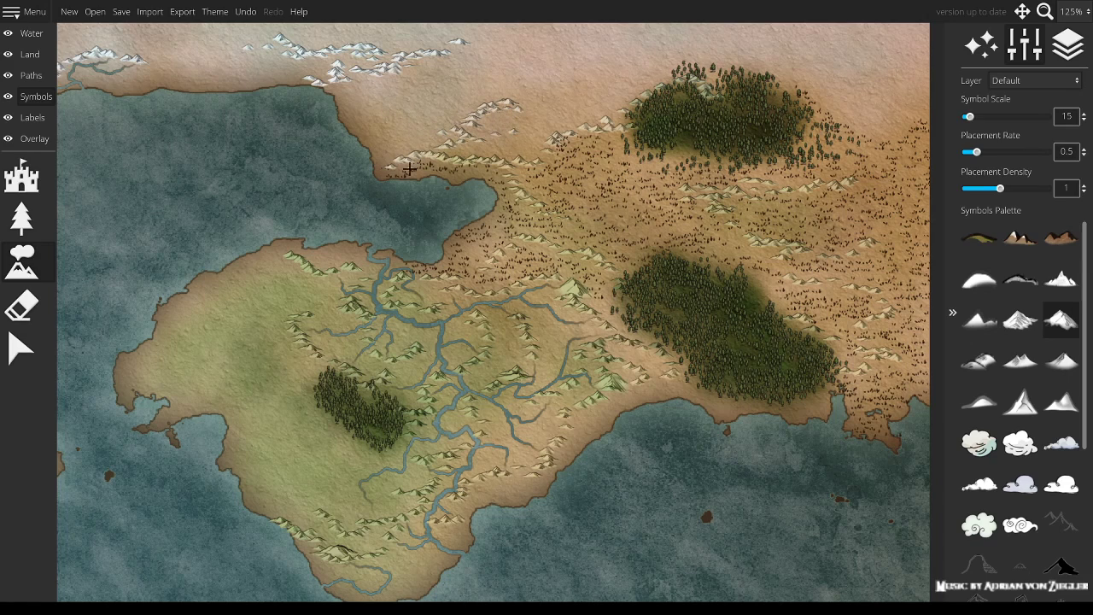
Step: Enlarge the snowy range along the northern sea's coast with mountains at symbol scales 15, 25 and 35
left_click_drag(103, 75, 492, 155)
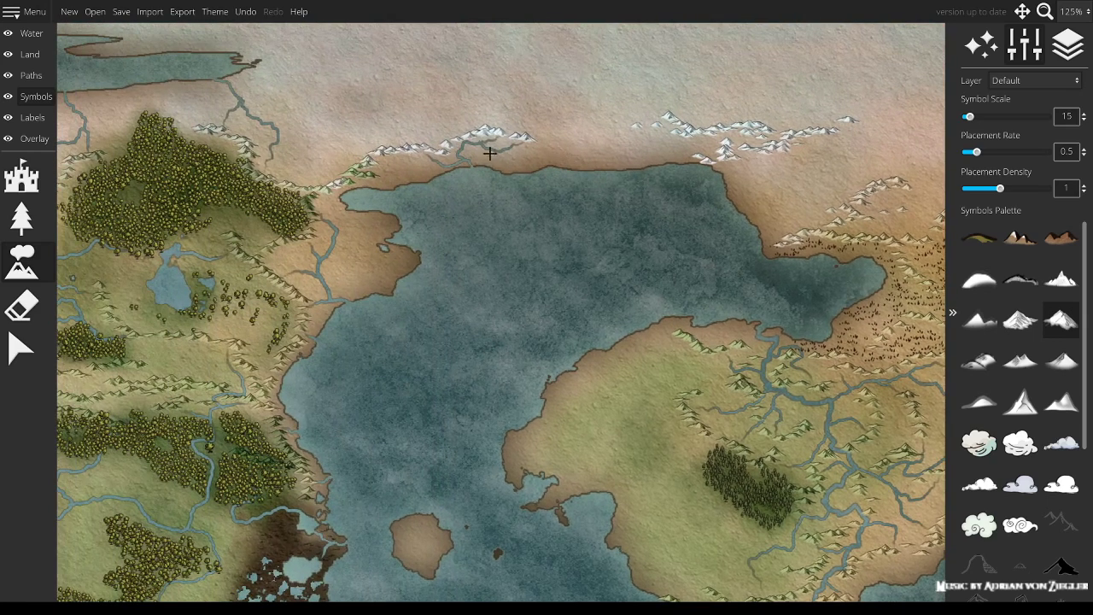
left_click(510, 137)
scroll(390, 158, "up", 2)
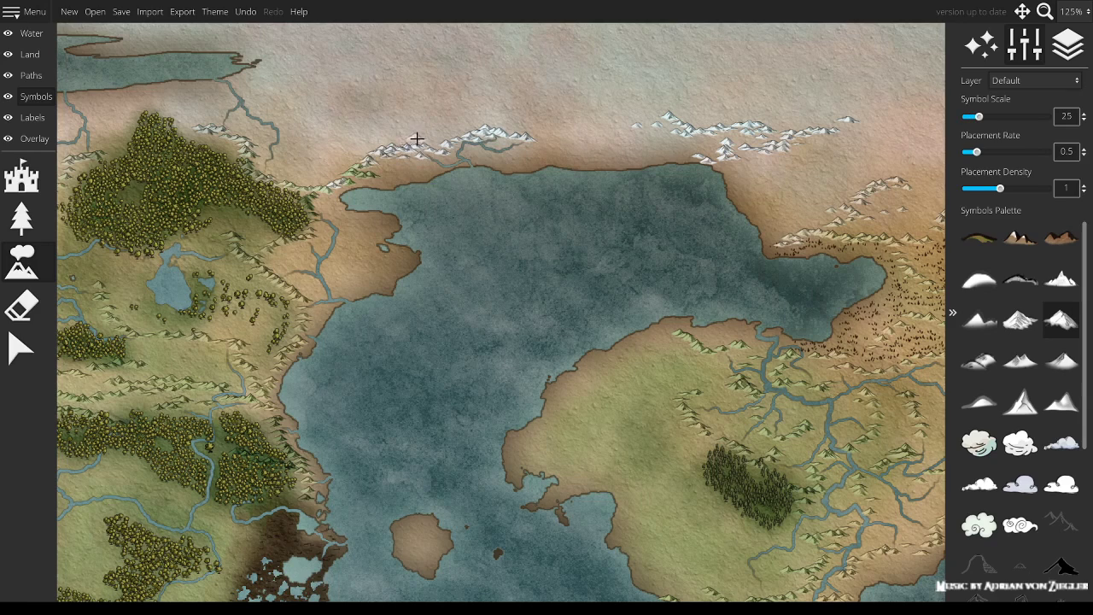
left_click(432, 145)
scroll(361, 167, "up", 3)
left_click(328, 180)
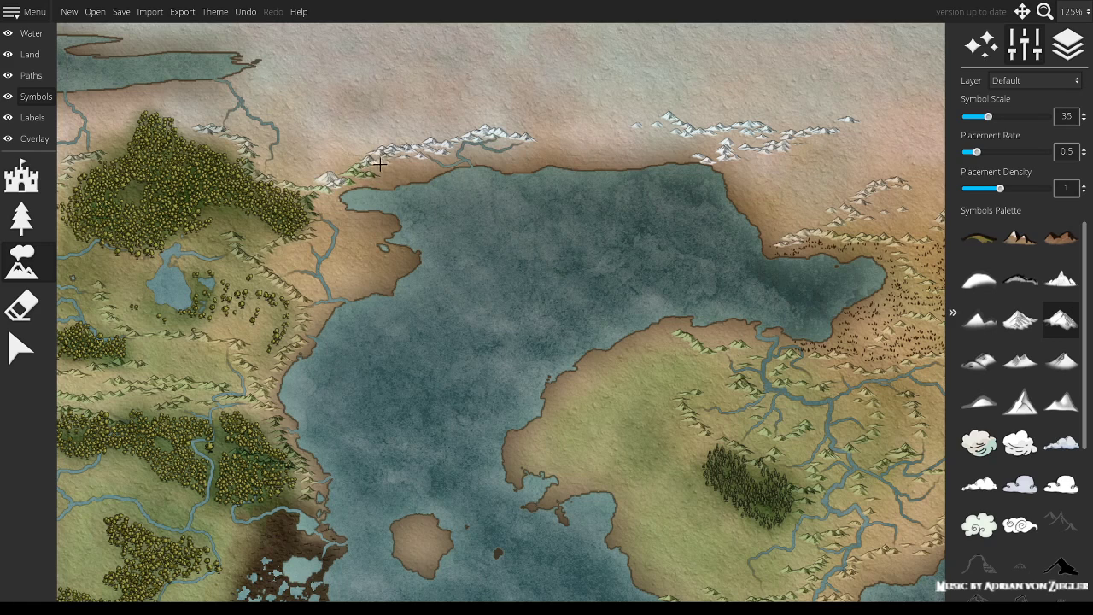
Step: Add scale 15 mountains around the northern forest and large peaks to the snowy range on the continent's northwestern coast
left_click_drag(288, 176, 467, 202)
scroll(444, 184, "down", 4)
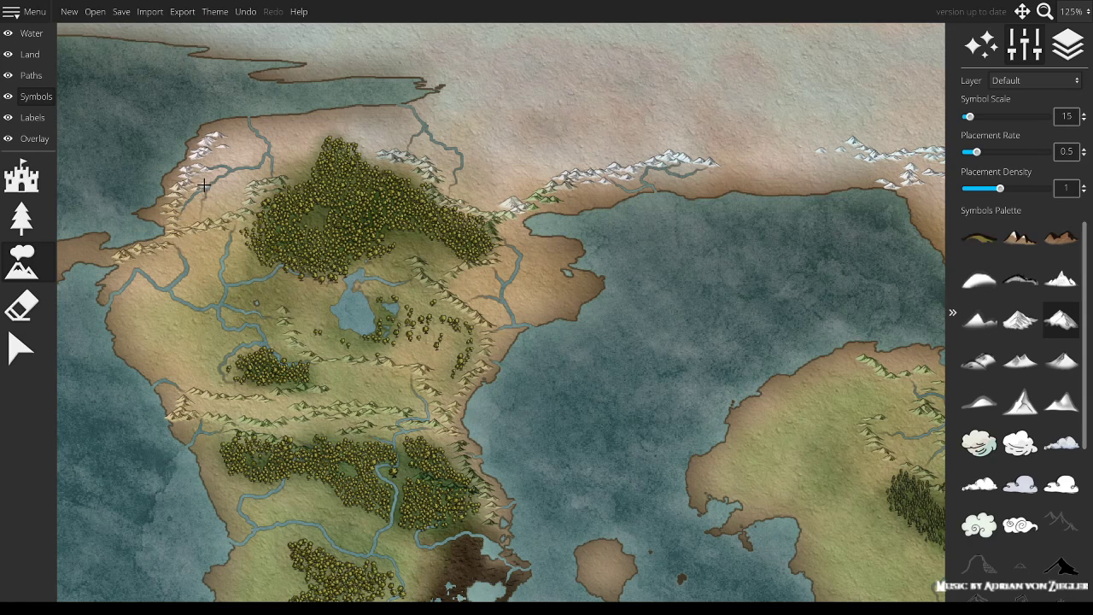
scroll(181, 176, "up", 5)
left_click(200, 156)
Step: Add scale 15 mountains to the ranges south of the lake, between the small forest and the long forest belt
left_click_drag(272, 319, 160, 244)
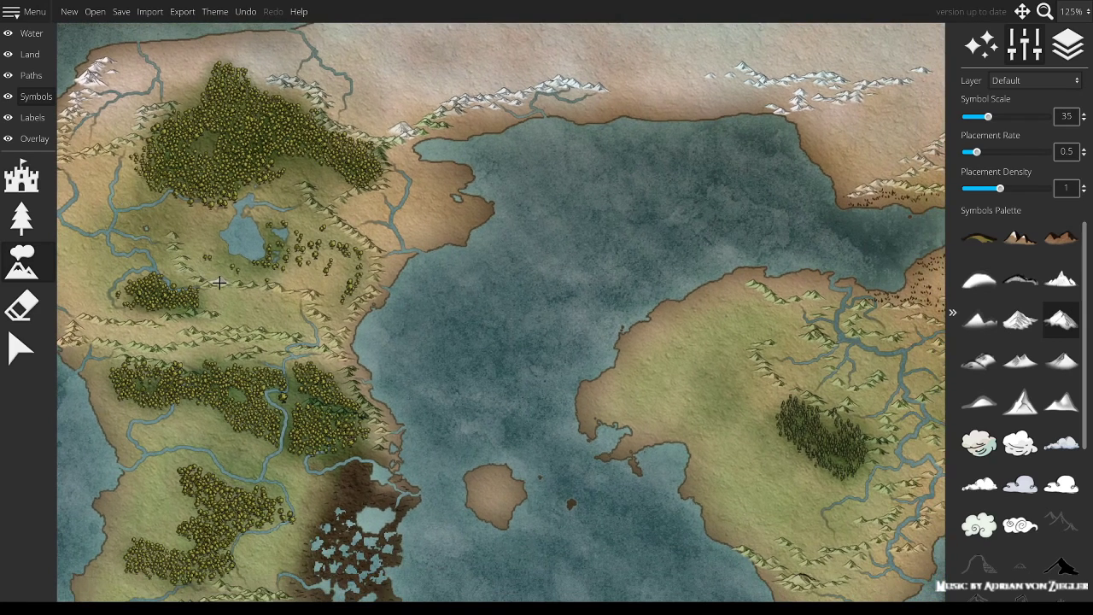
scroll(239, 290, "down", 3)
scroll(272, 297, "down", 2)
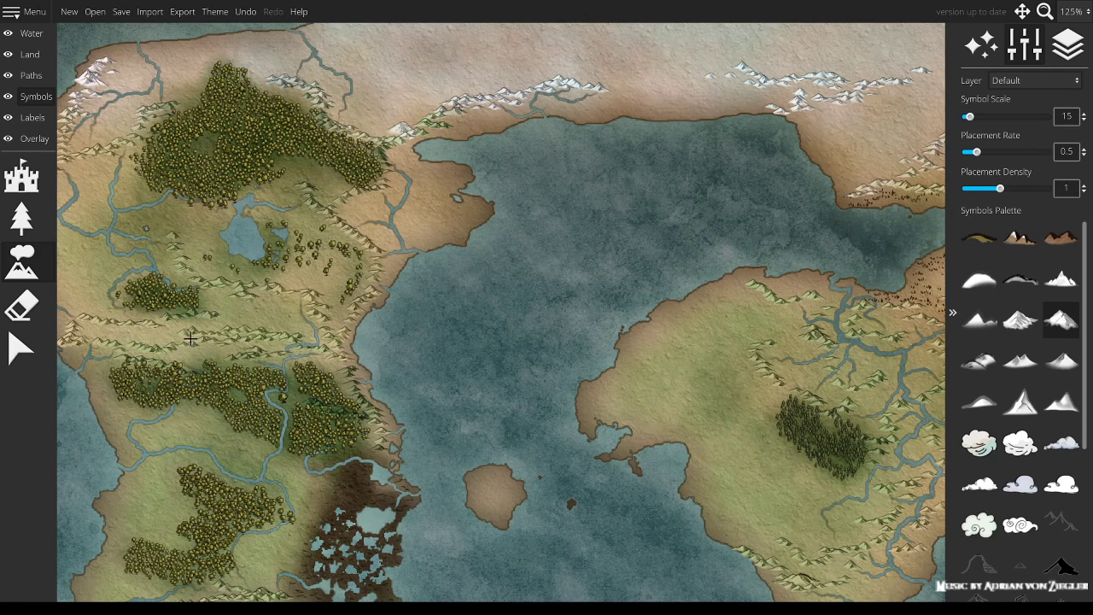
Step: Add scale 15 mountains to the coastal ranges on both sides of the strait north of the crater
left_click_drag(501, 345, 336, 192)
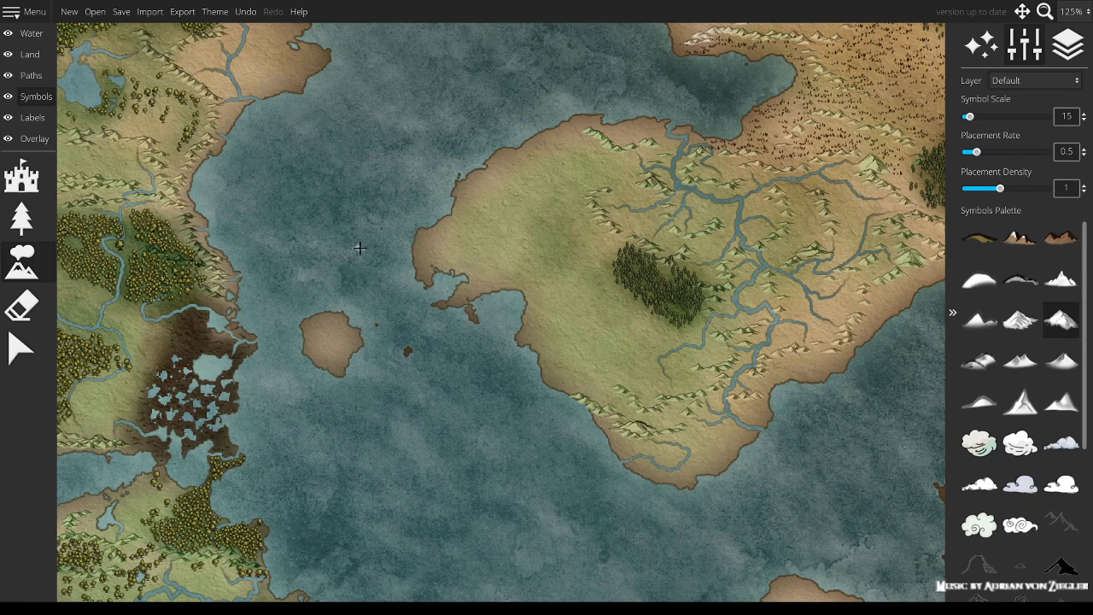
left_click_drag(360, 246, 543, 137)
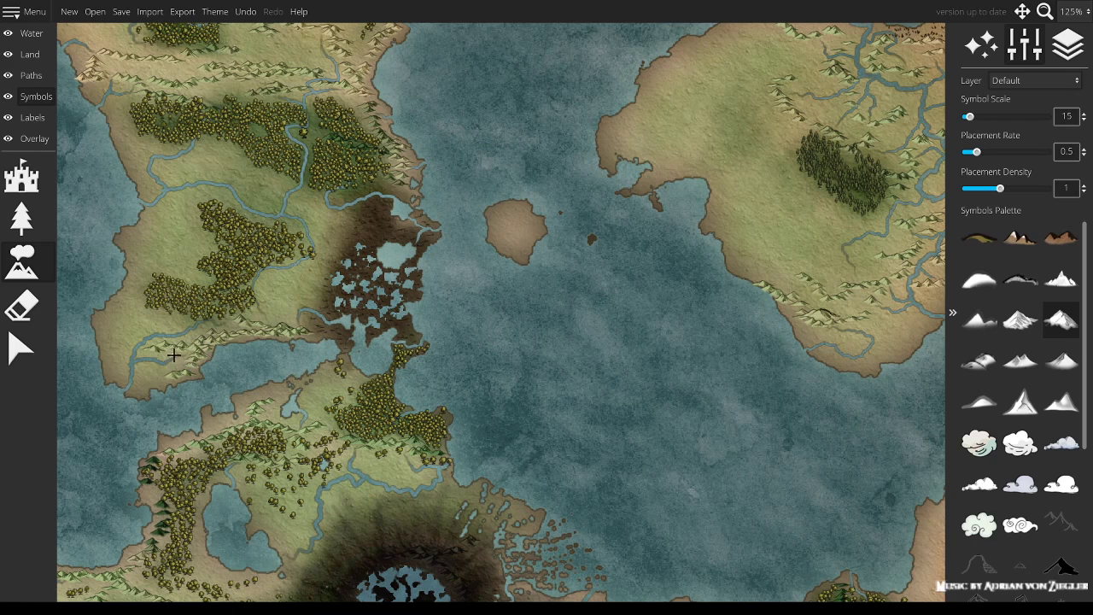
left_click_drag(324, 378, 316, 261)
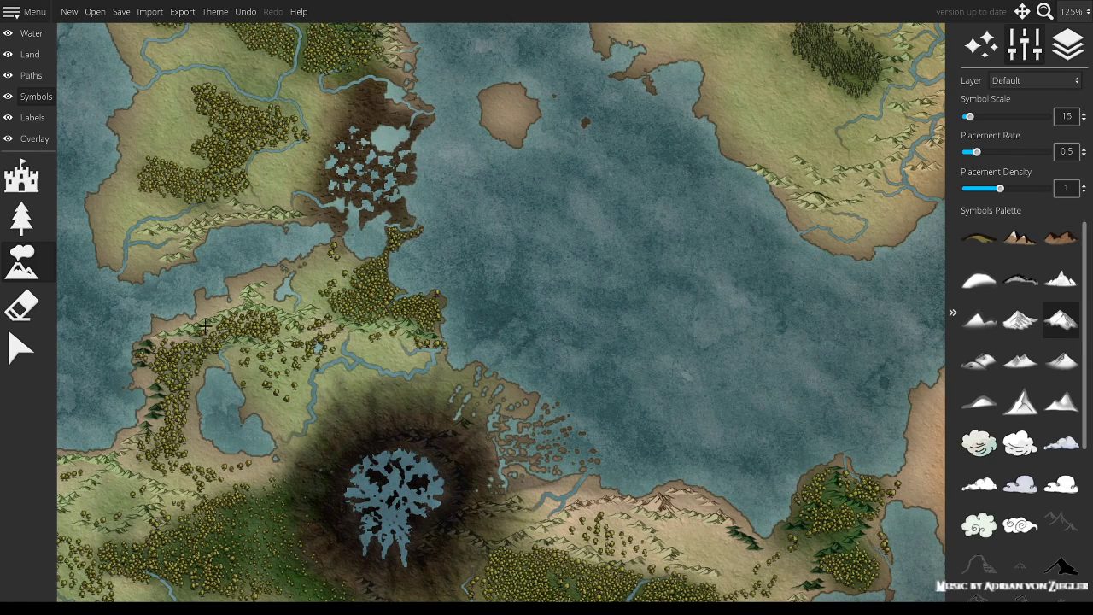
Step: Place a very large peak in the mountain range on the crater continent's northwestern plain
left_click_drag(262, 389, 432, 260)
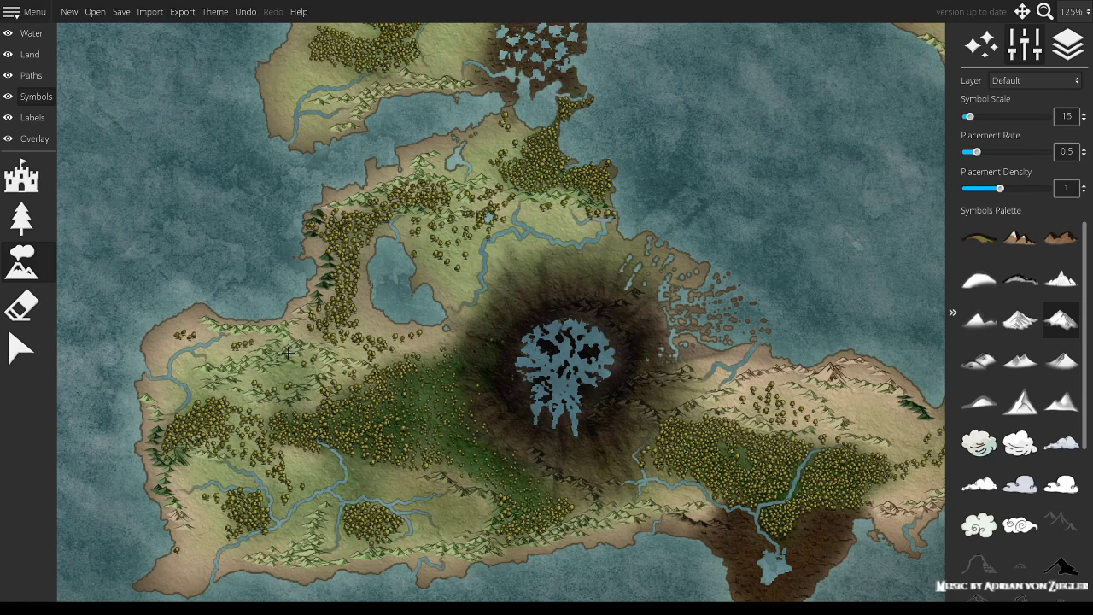
scroll(287, 353, "up", 8)
scroll(306, 357, "down", 2)
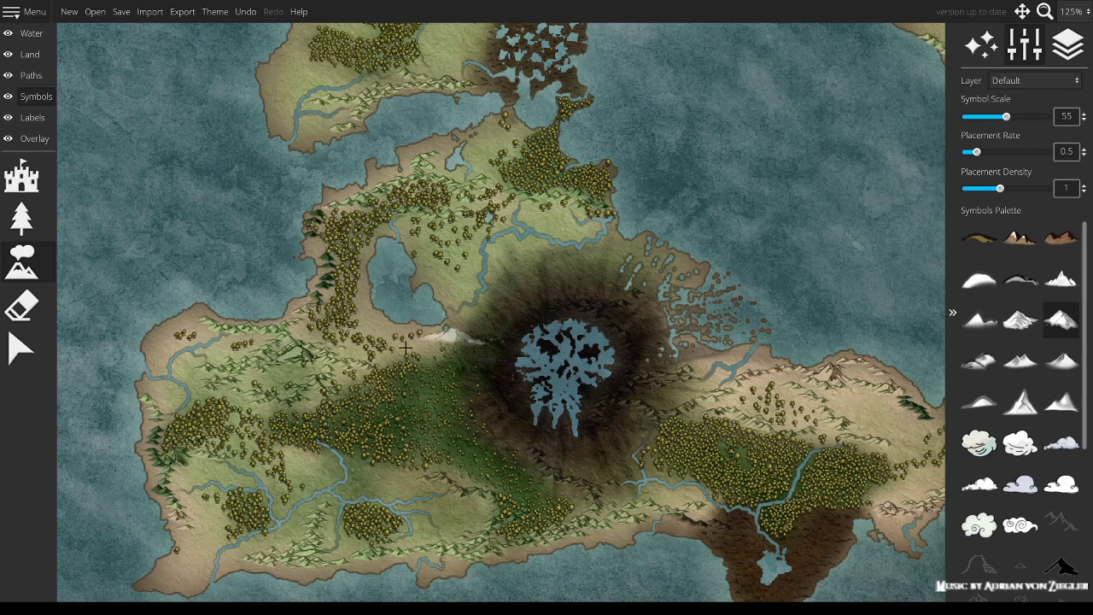
Step: Surround the large northwestern peak with mountains at symbol scales 35, 30 and 20, and add one at the crater's western edge
scroll(299, 373, "down", 2)
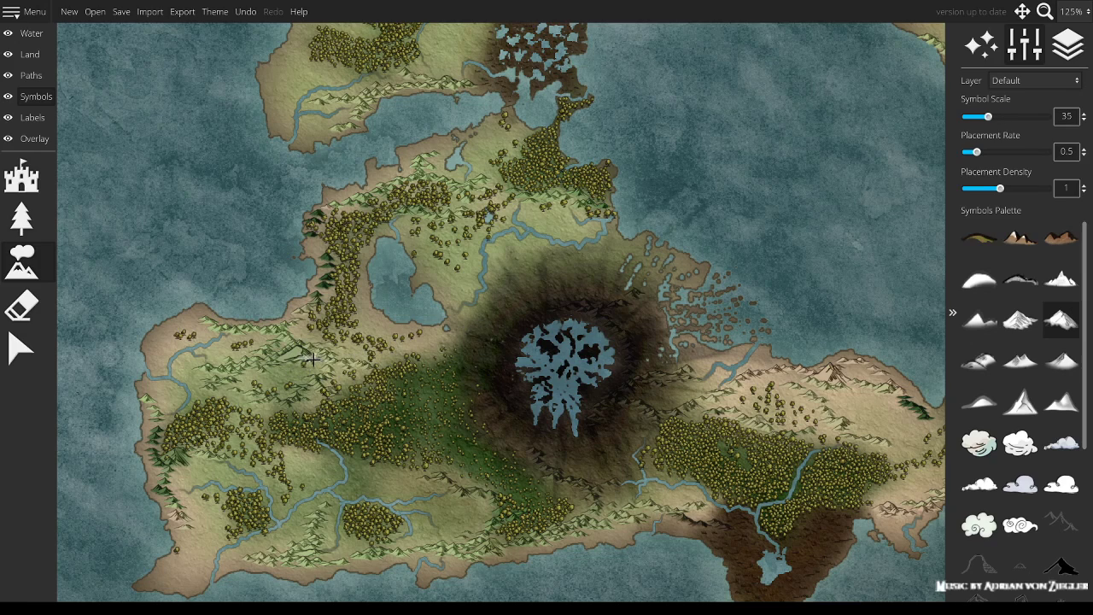
scroll(312, 359, "down", 2)
scroll(265, 376, "up", 4)
scroll(287, 369, "down", 5)
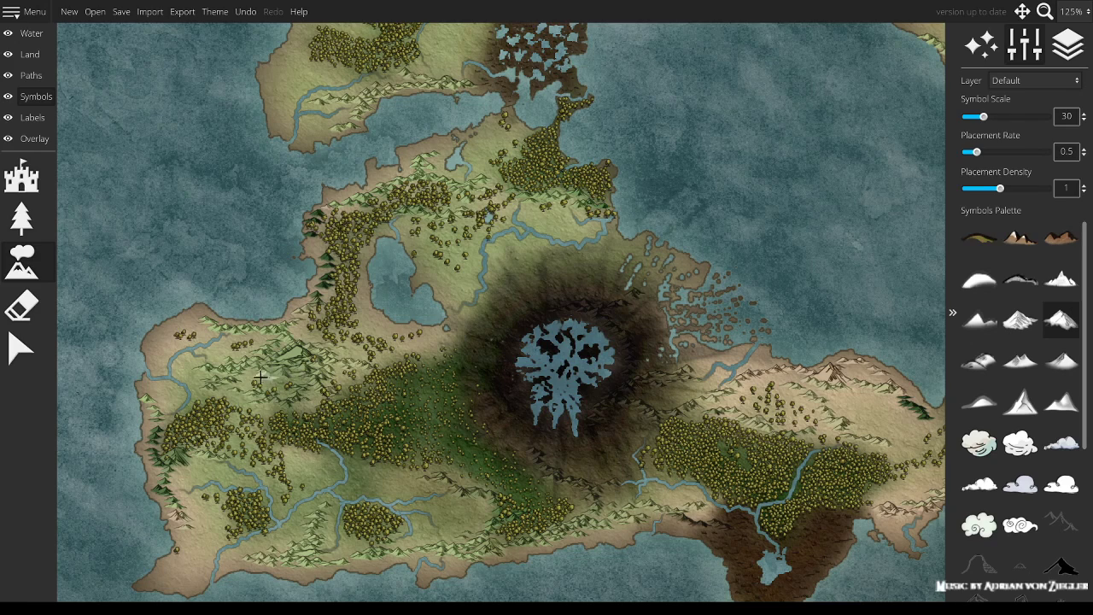
scroll(267, 373, "down", 2)
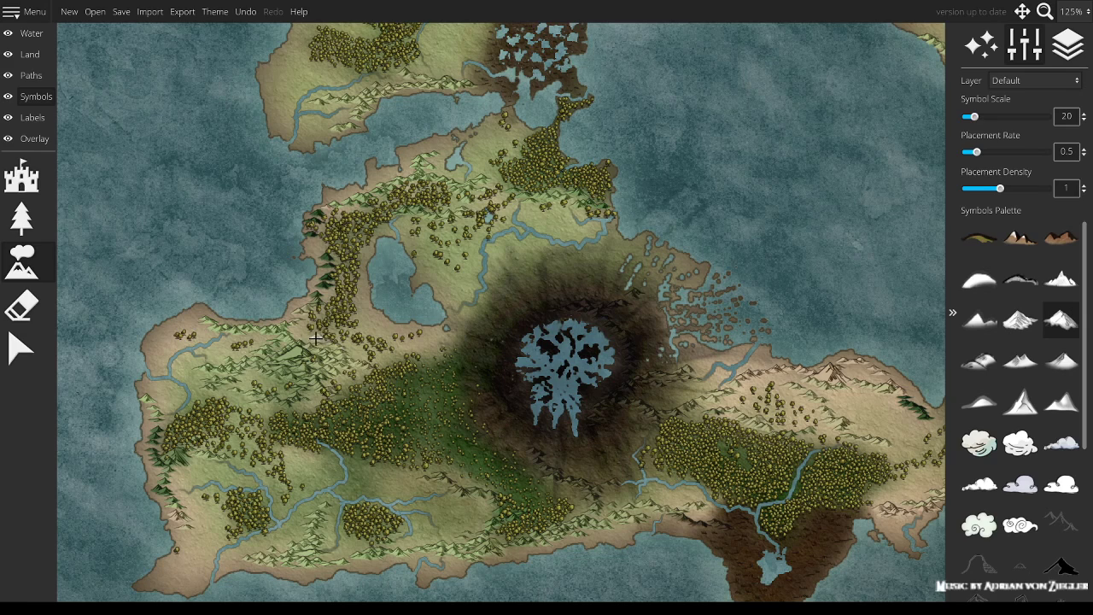
left_click(458, 359)
Step: Add mountains of varied size to the northern coastal range east of the crater
left_click_drag(693, 324, 381, 286)
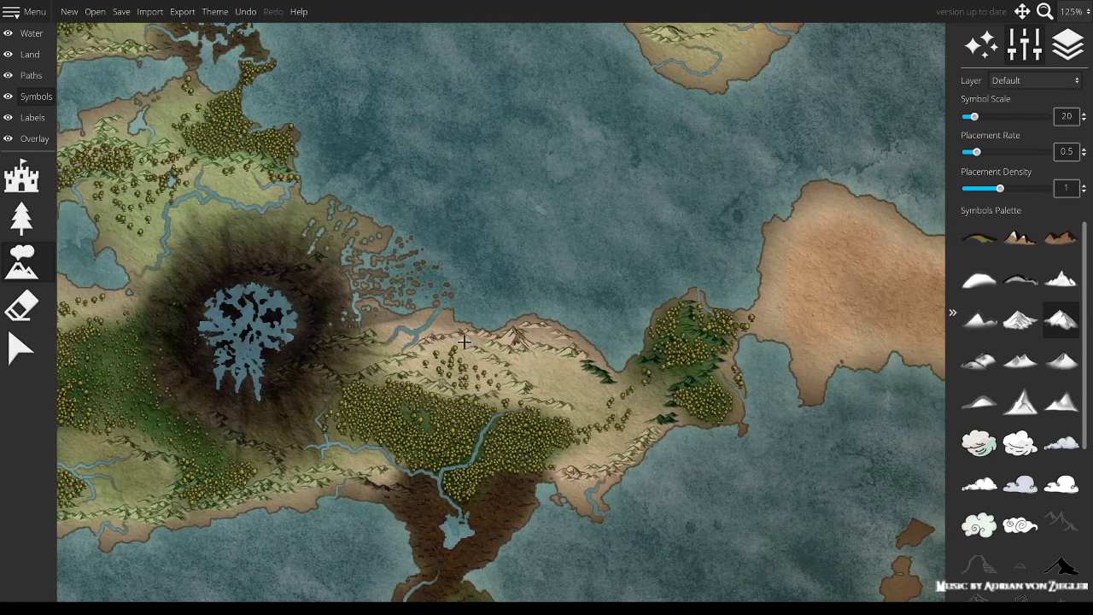
scroll(453, 337, "up", 3)
scroll(453, 337, "down", 4)
Step: Scatter scale 10 mountains along the southern edge of the snowy range bordering the scrubland in the map's far northwest
left_click_drag(427, 447, 630, 226)
left_click_drag(465, 448, 497, 239)
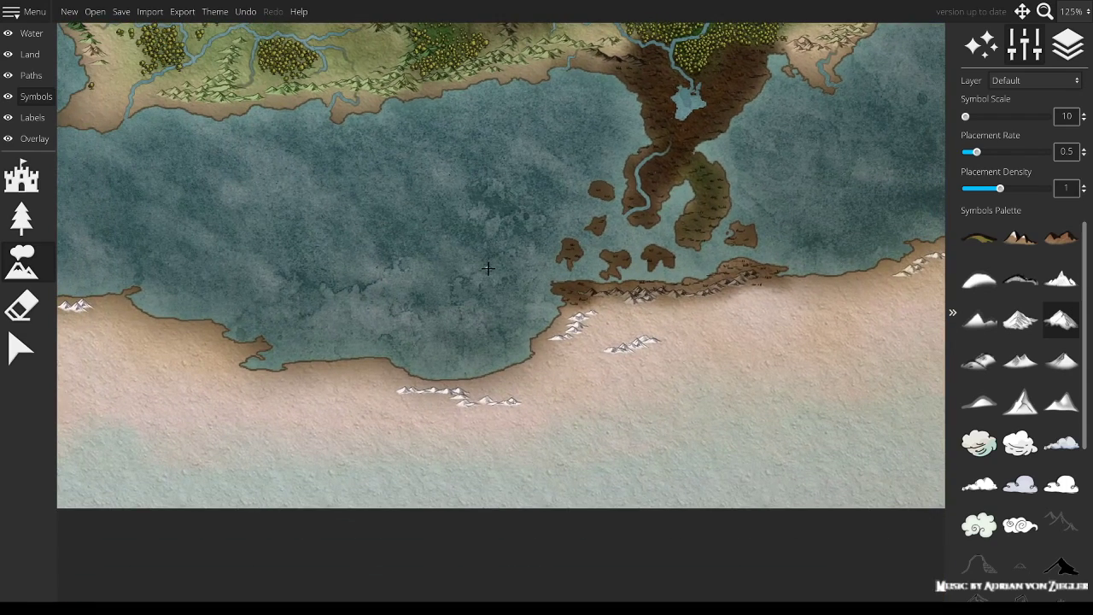
scroll(487, 269, "down", 6)
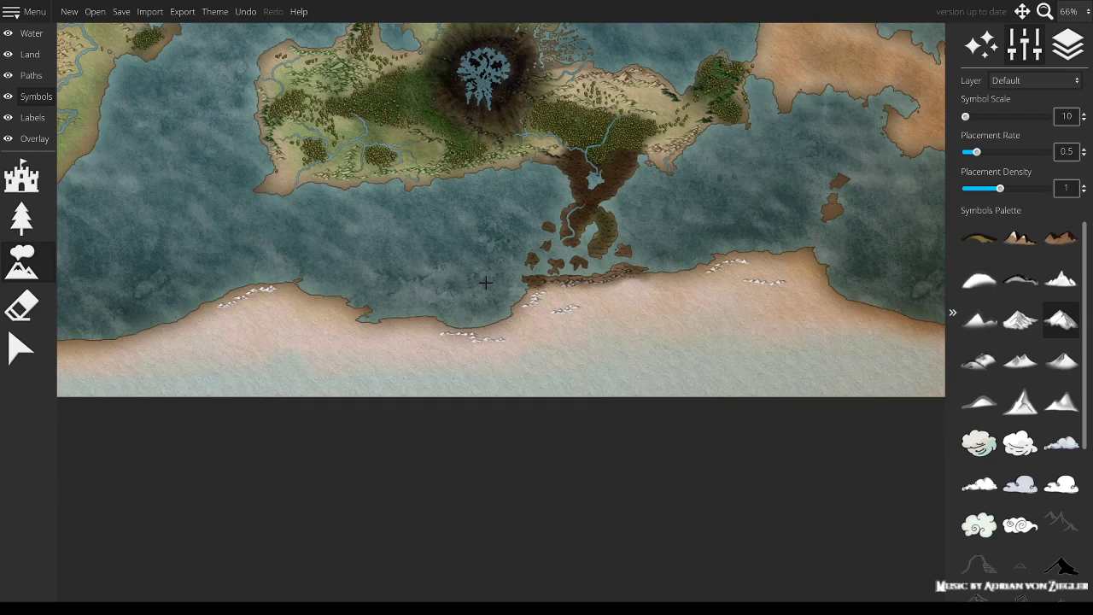
scroll(485, 282, "down", 4)
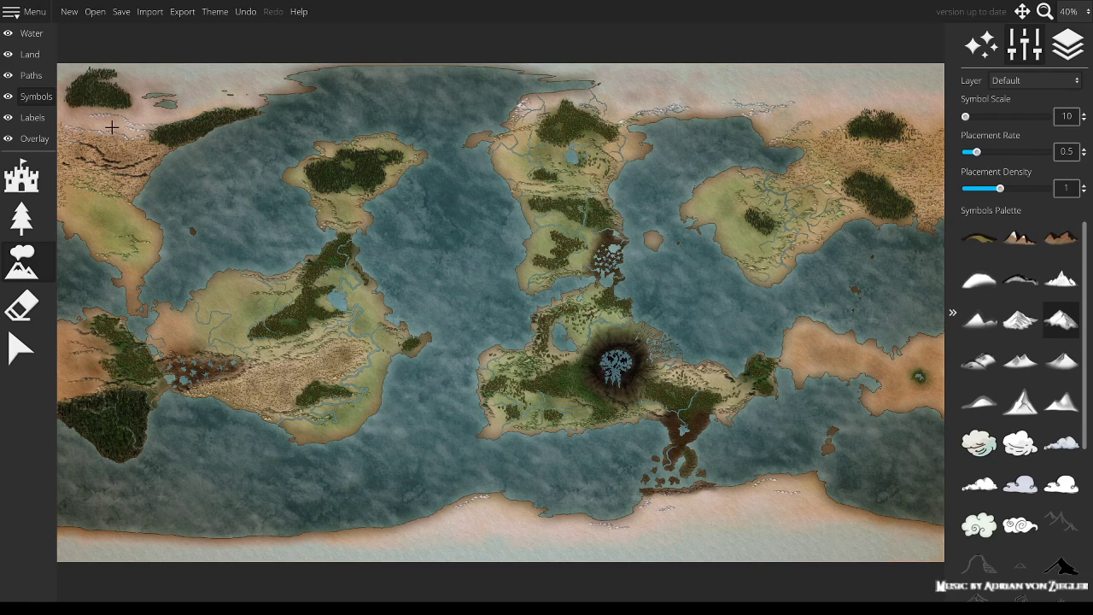
scroll(110, 126, "up", 10)
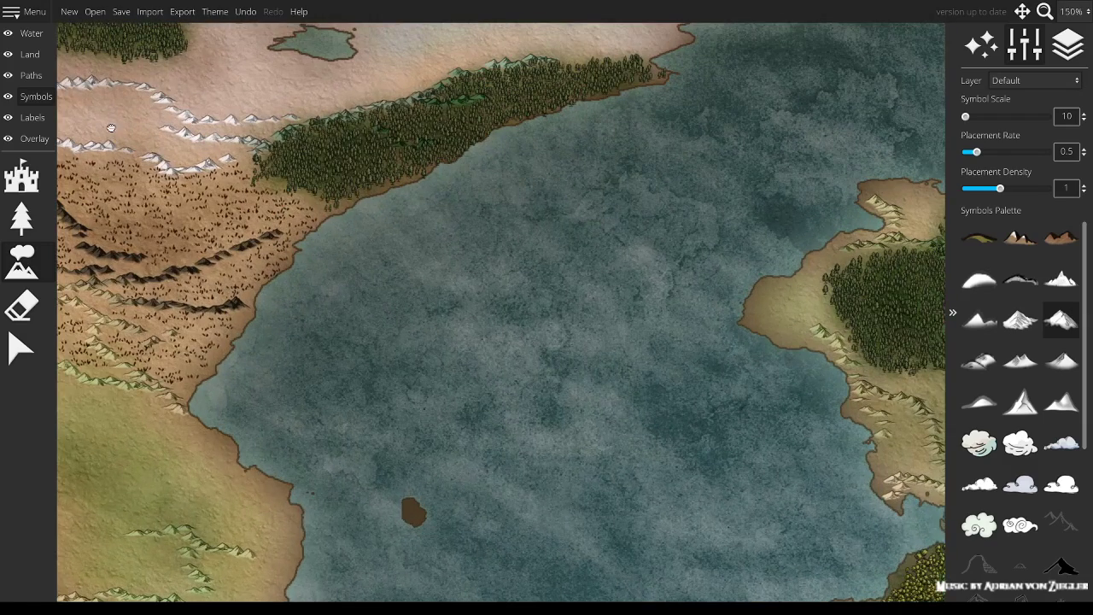
left_click_drag(111, 127, 361, 176)
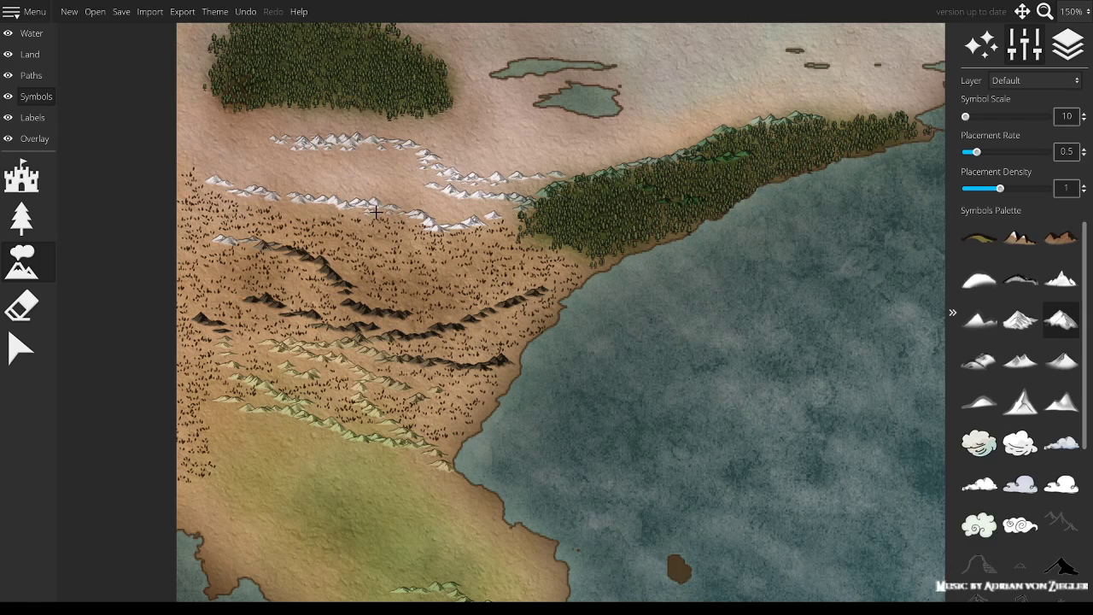
left_click_drag(376, 210, 299, 210)
Step: Thicken the snowy ranges just west of the long coastal pine forest with mountains at symbol scale 25
scroll(483, 198, "up", 7)
scroll(457, 196, "down", 4)
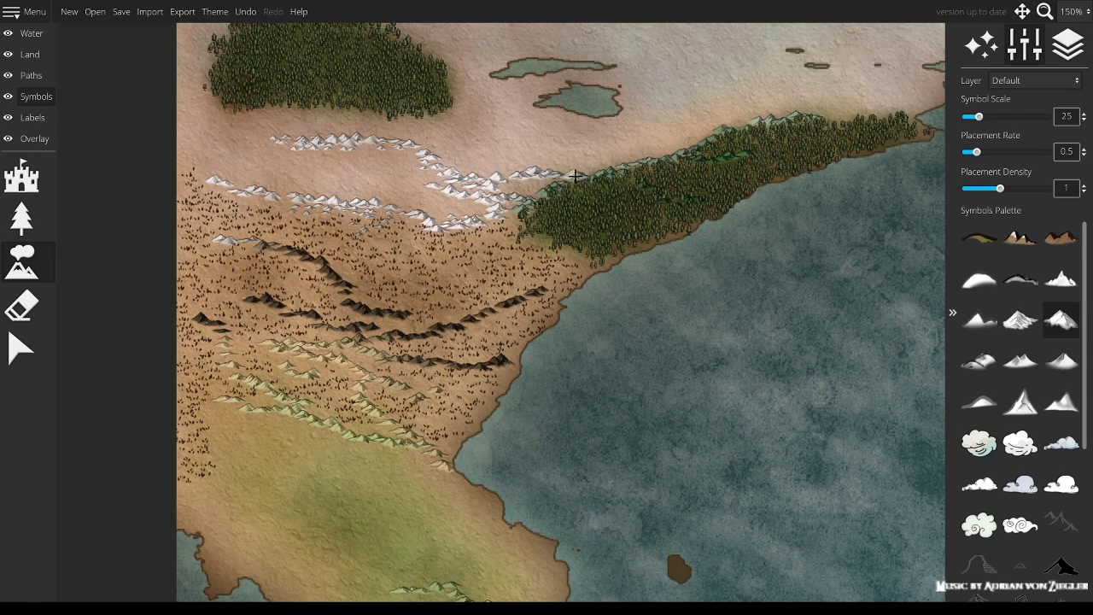
left_click(570, 185)
Step: Place a scale 35 peak on the range above the coastal pine forest and extend that range with scale 15 mountains
scroll(602, 169, "down", 3)
scroll(603, 169, "up", 2)
scroll(603, 169, "up", 3)
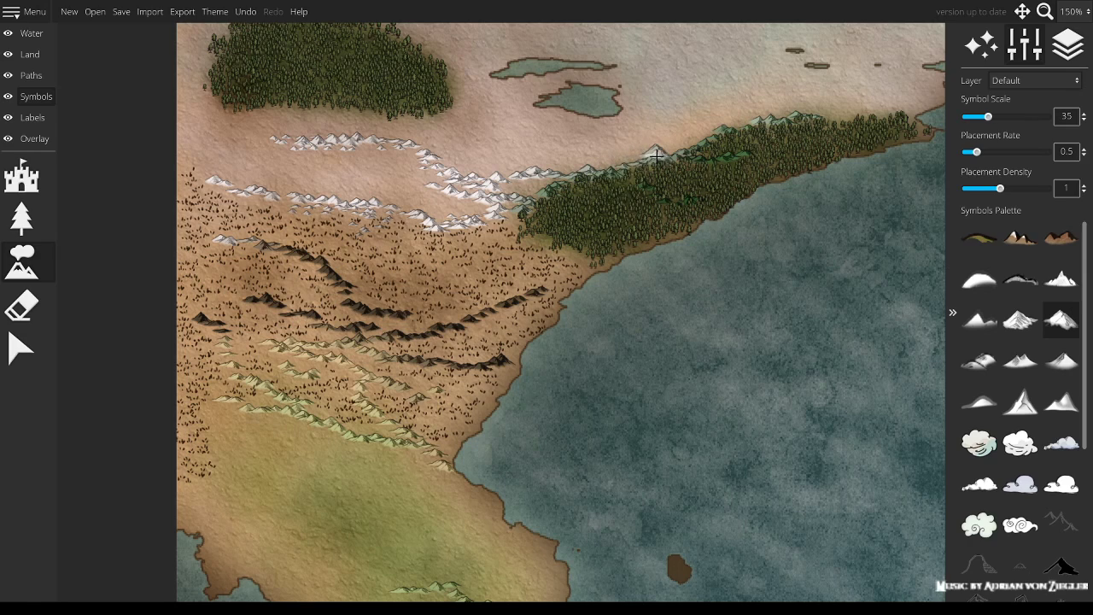
left_click(654, 157)
scroll(611, 175, "down", 4)
left_click_drag(624, 157, 664, 162)
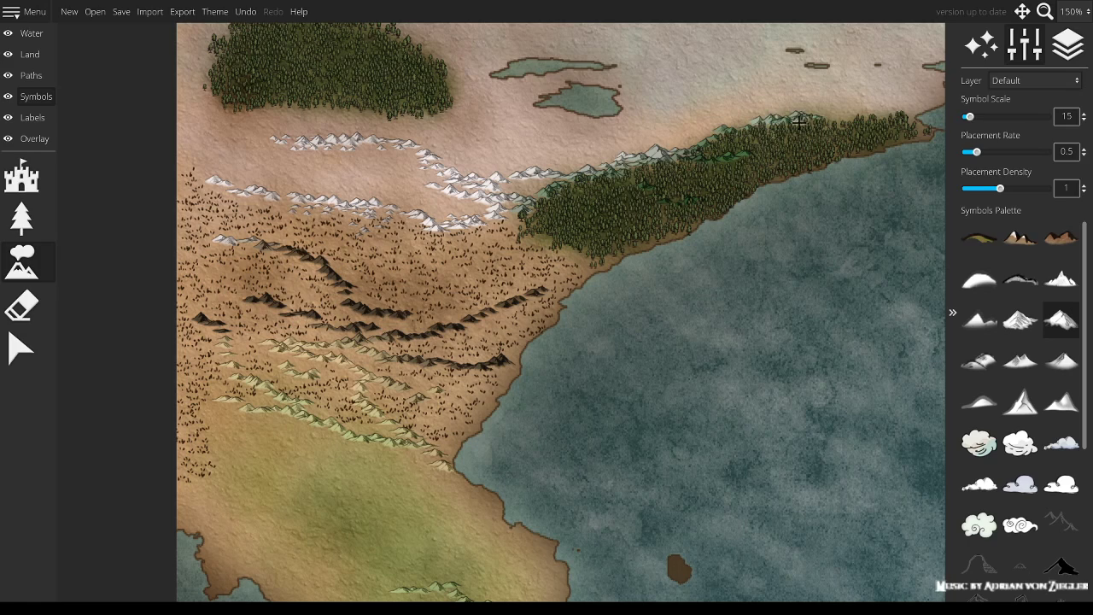
left_click_drag(753, 122, 695, 132)
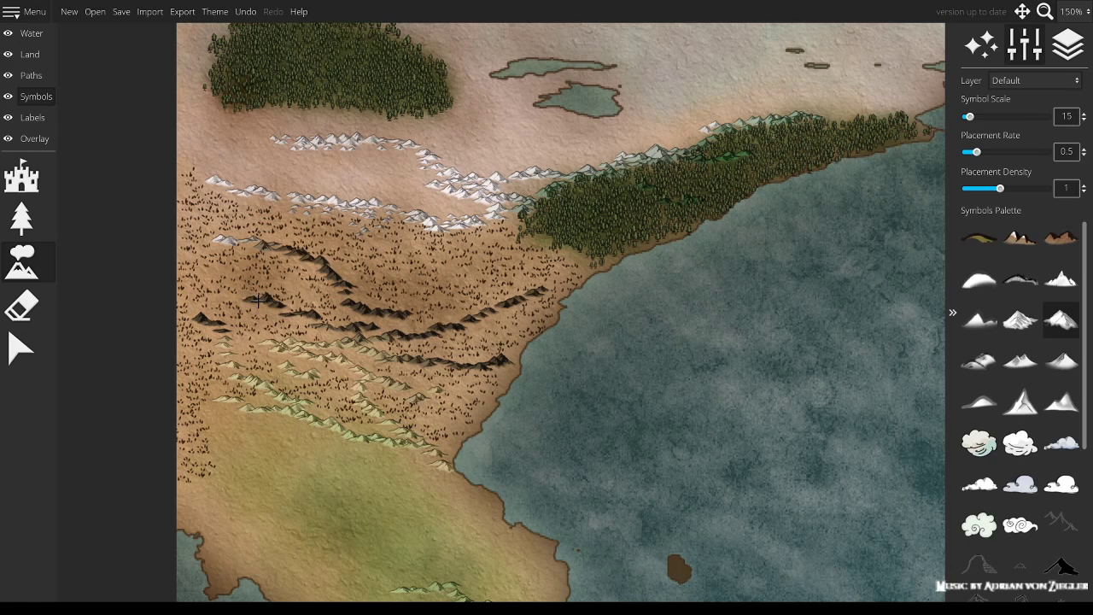
Step: Widen the dark scrubland ranges and the green range to their south with mountains at symbol scales 15, 30 and 20
mouse_move(292, 317)
left_mouse_down()
mouse_move(373, 345)
mouse_move(440, 343)
mouse_move(474, 330)
mouse_move(455, 327)
mouse_move(516, 316)
mouse_move(433, 316)
mouse_move(472, 332)
mouse_move(447, 319)
mouse_move(478, 323)
mouse_move(438, 328)
left_mouse_up()
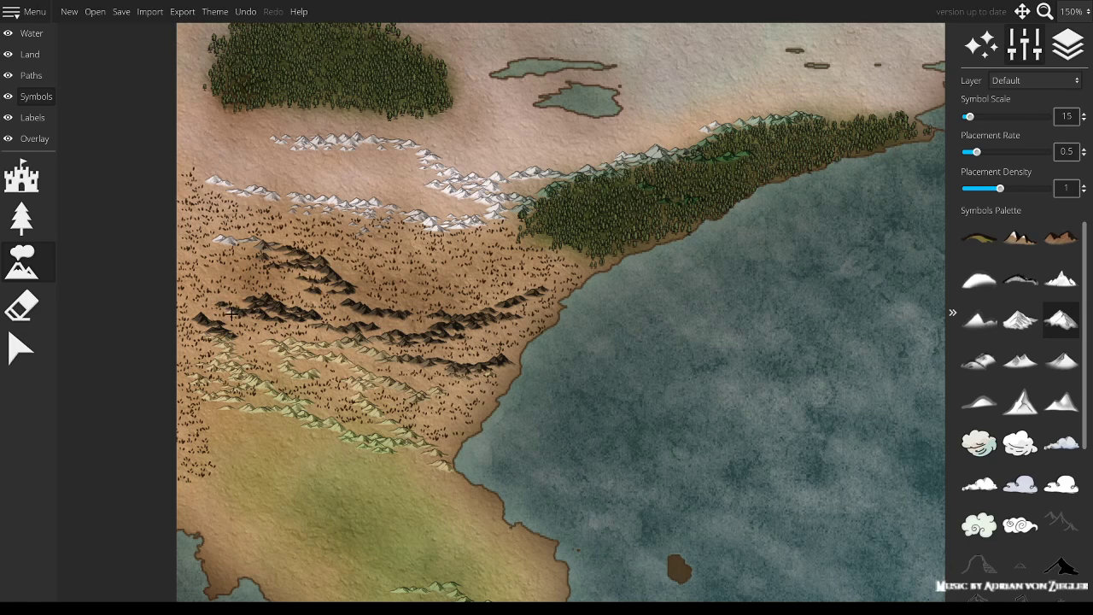
scroll(341, 309, "up", 3)
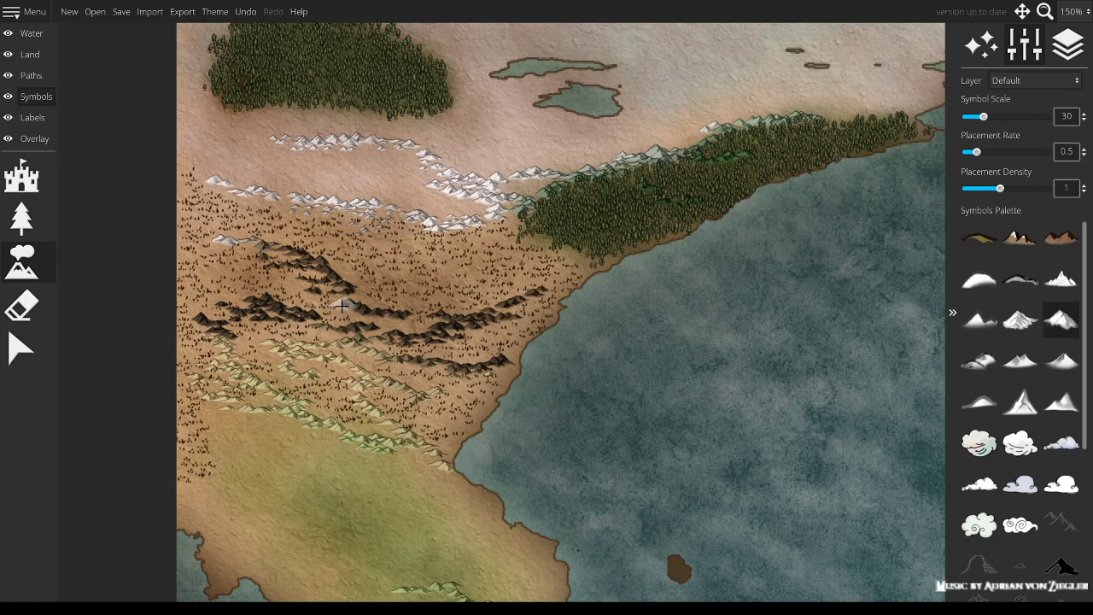
scroll(390, 310, "down", 2)
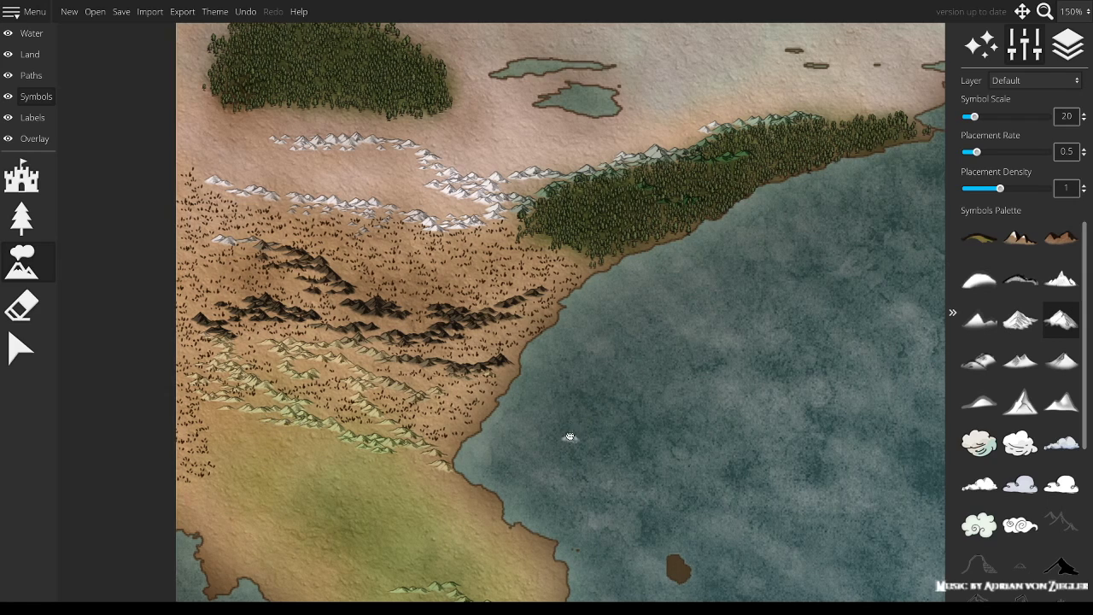
Step: Add scale 20 mountains to the ranges around the large pine forest and southern end of the northern landmass across the sea
left_click_drag(566, 438, 605, 225)
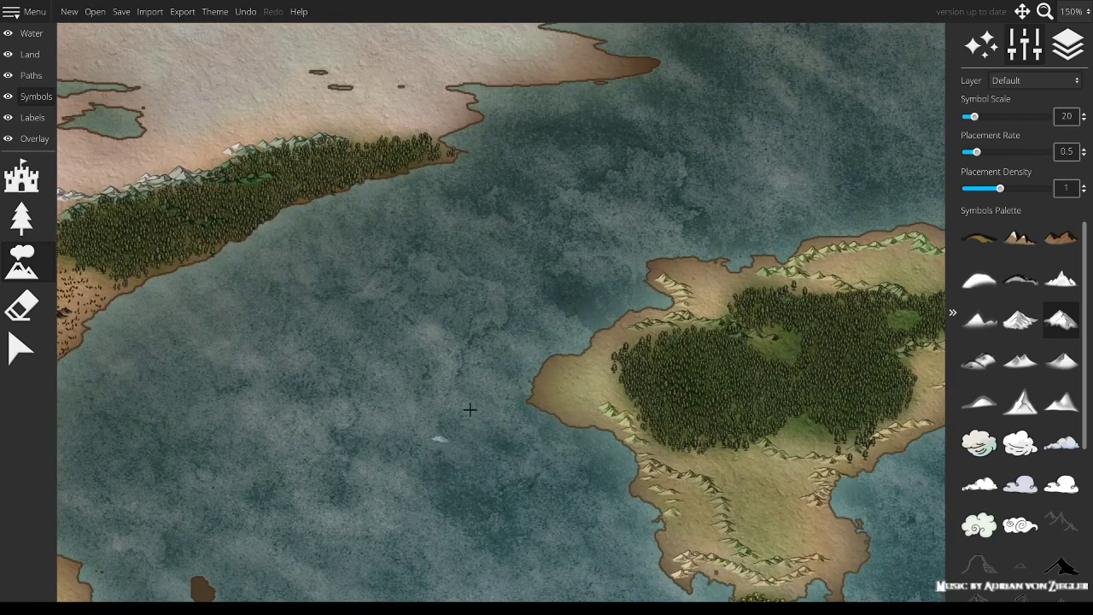
left_click_drag(681, 168, 518, 176)
key("[")
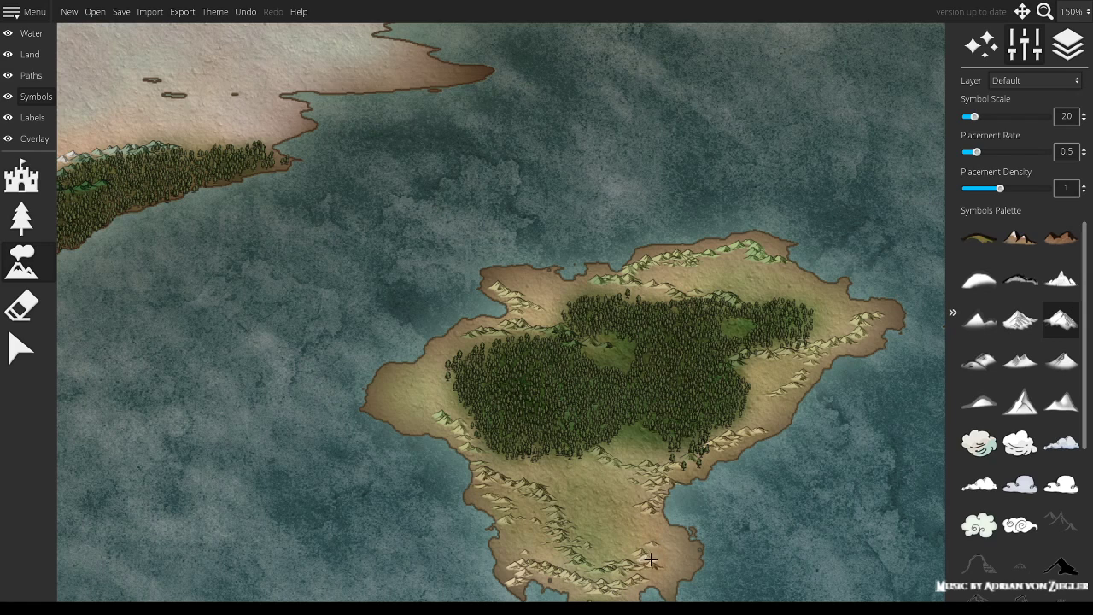
scroll(676, 520, "down", 3)
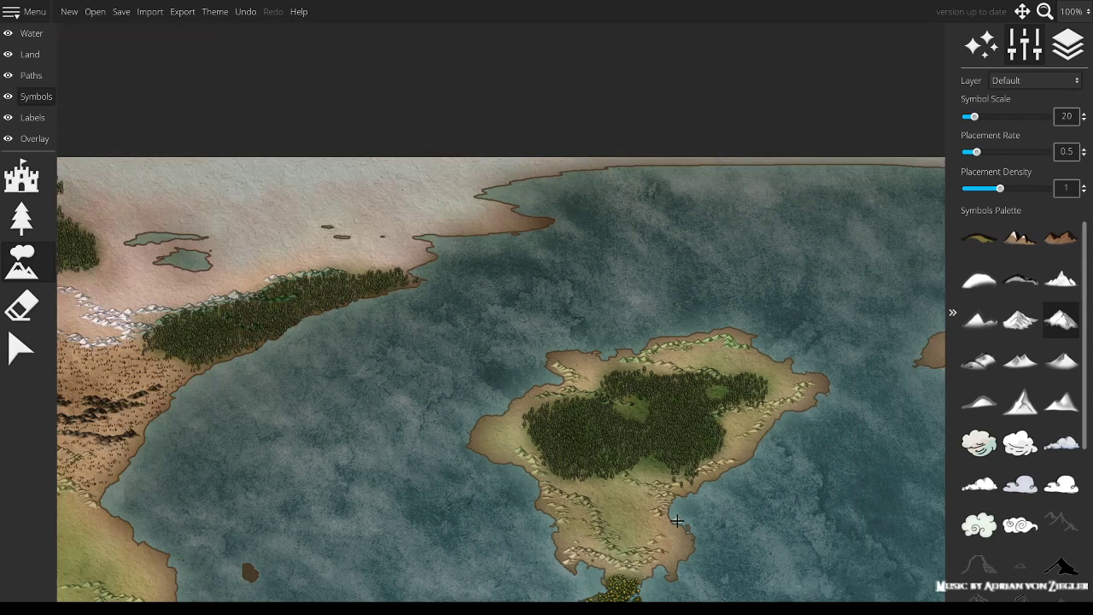
Step: Place snowy mountains at symbol scale 35 along the northern coast of the southern polar landmass
scroll(676, 520, "down", 4)
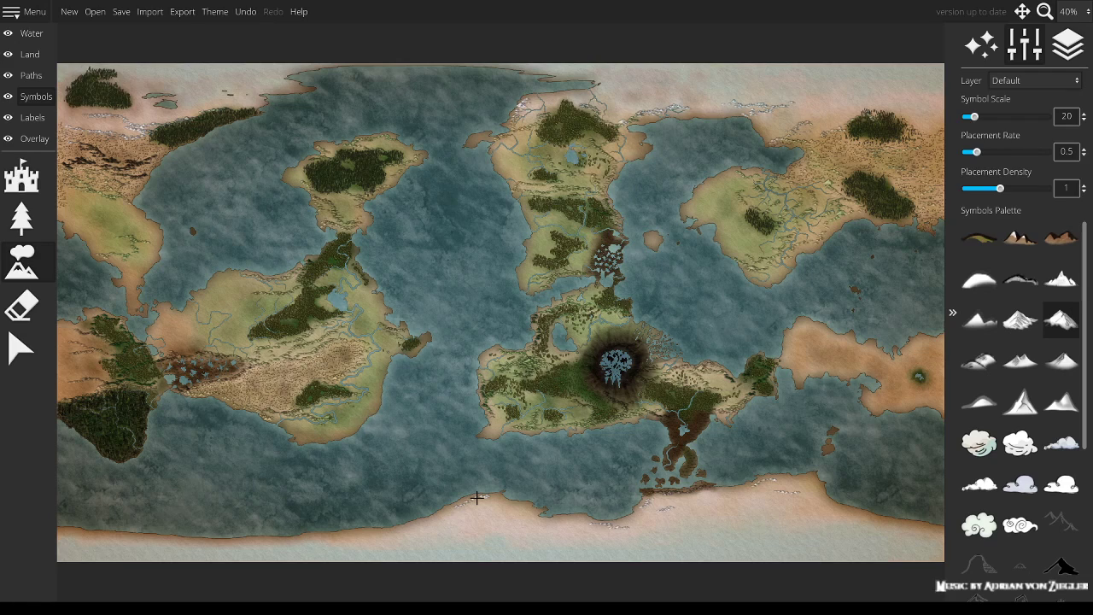
scroll(491, 510, "up", 3)
left_click_drag(557, 534, 640, 528)
mouse_move(491, 512)
left_mouse_down()
mouse_move(450, 521)
mouse_move(497, 514)
left_mouse_up()
scroll(491, 515, "down", 2)
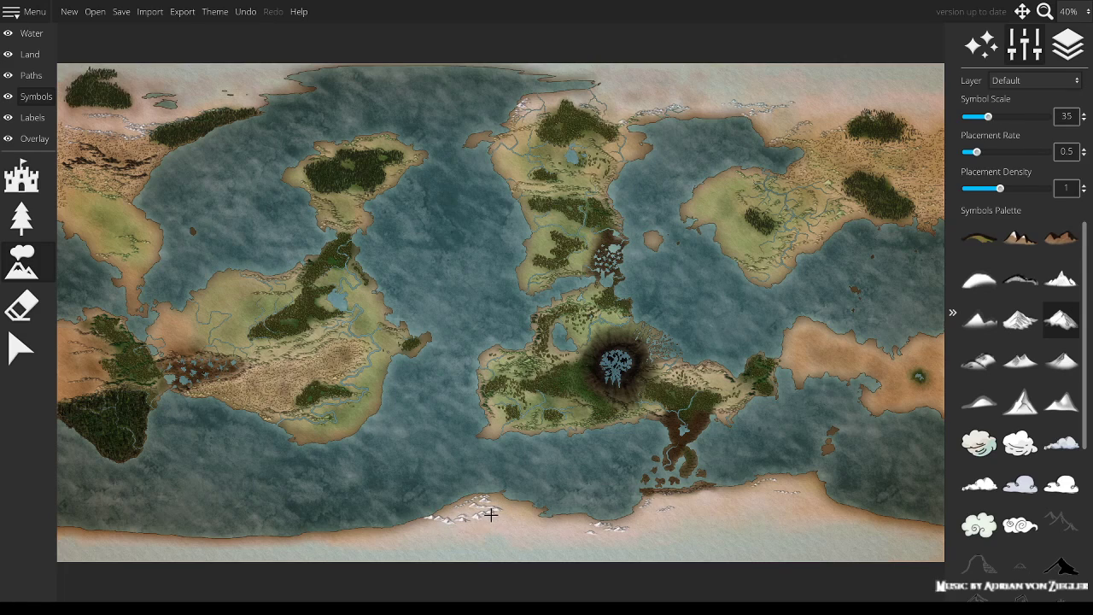
Step: Fill in the polar headland range and extend it eastward along the coast with mountains at symbol scales 35 and 25
scroll(483, 514, "down", 3)
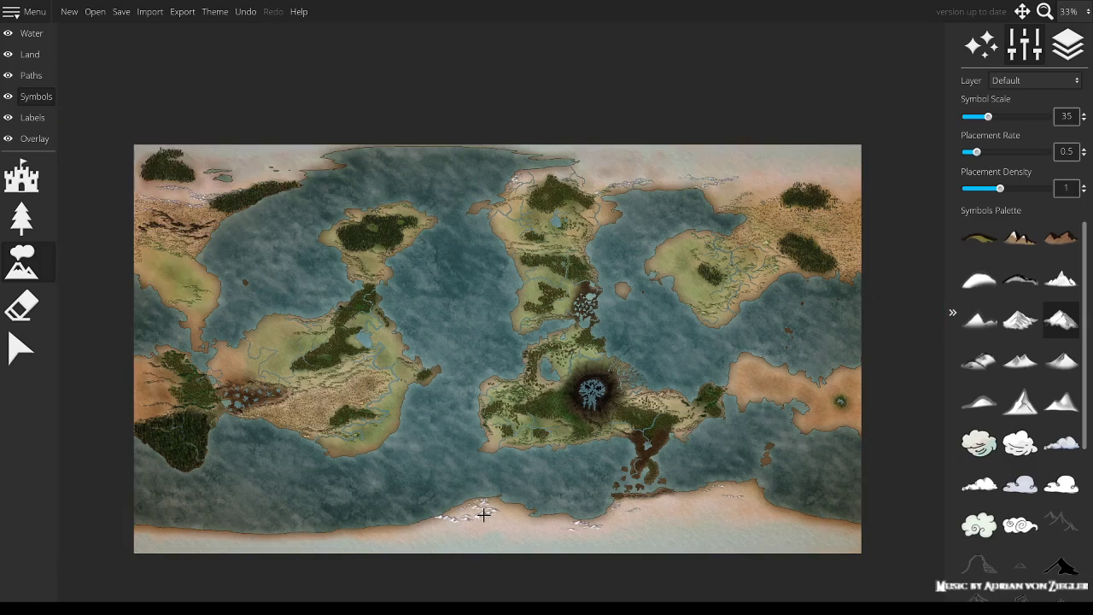
scroll(484, 514, "up", 6)
scroll(483, 514, "up", 3)
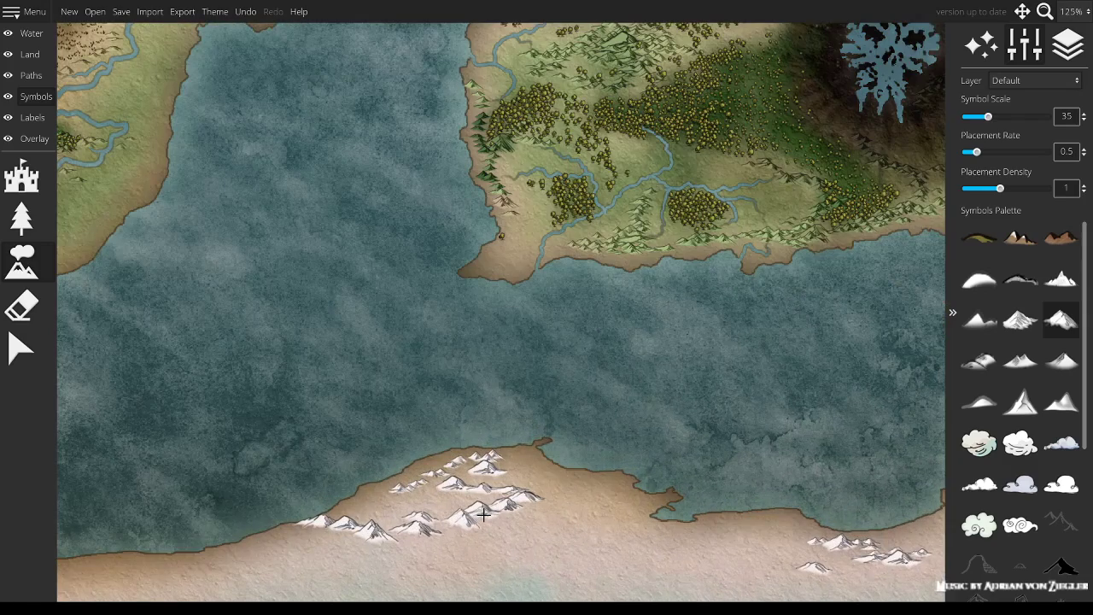
mouse_move(483, 514)
left_mouse_down()
mouse_move(453, 517)
mouse_move(512, 520)
mouse_move(464, 505)
mouse_move(580, 520)
mouse_move(524, 517)
mouse_move(545, 527)
left_mouse_up()
scroll(464, 505, "up", 4)
scroll(464, 505, "down", 8)
scroll(469, 522, "up", 1)
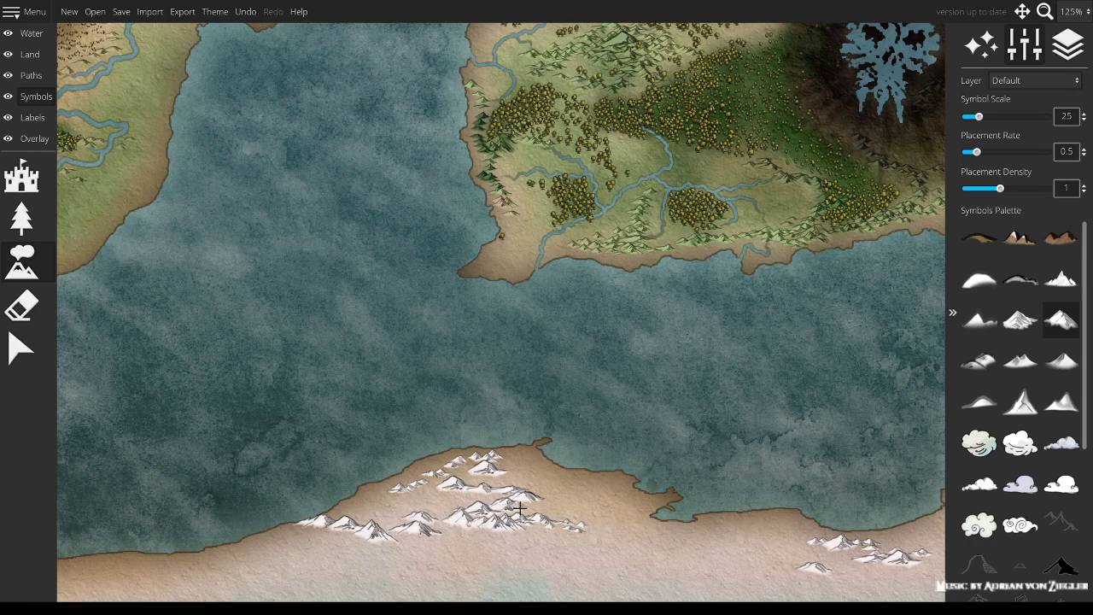
mouse_move(485, 483)
left_mouse_down()
mouse_move(412, 490)
mouse_move(508, 499)
mouse_move(349, 521)
mouse_move(469, 536)
mouse_move(369, 535)
mouse_move(445, 544)
mouse_move(267, 539)
mouse_move(319, 529)
mouse_move(381, 549)
mouse_move(403, 535)
mouse_move(582, 551)
mouse_move(492, 533)
mouse_move(527, 507)
mouse_move(579, 507)
mouse_move(682, 531)
mouse_move(588, 535)
mouse_move(742, 544)
mouse_move(666, 524)
mouse_move(695, 538)
mouse_move(584, 537)
mouse_move(617, 533)
mouse_move(598, 532)
mouse_move(663, 537)
mouse_move(564, 545)
mouse_move(554, 536)
mouse_move(602, 527)
mouse_move(641, 554)
mouse_move(731, 541)
mouse_move(808, 551)
left_mouse_up()
scroll(588, 536, "up", 3)
scroll(564, 544, "up", 3)
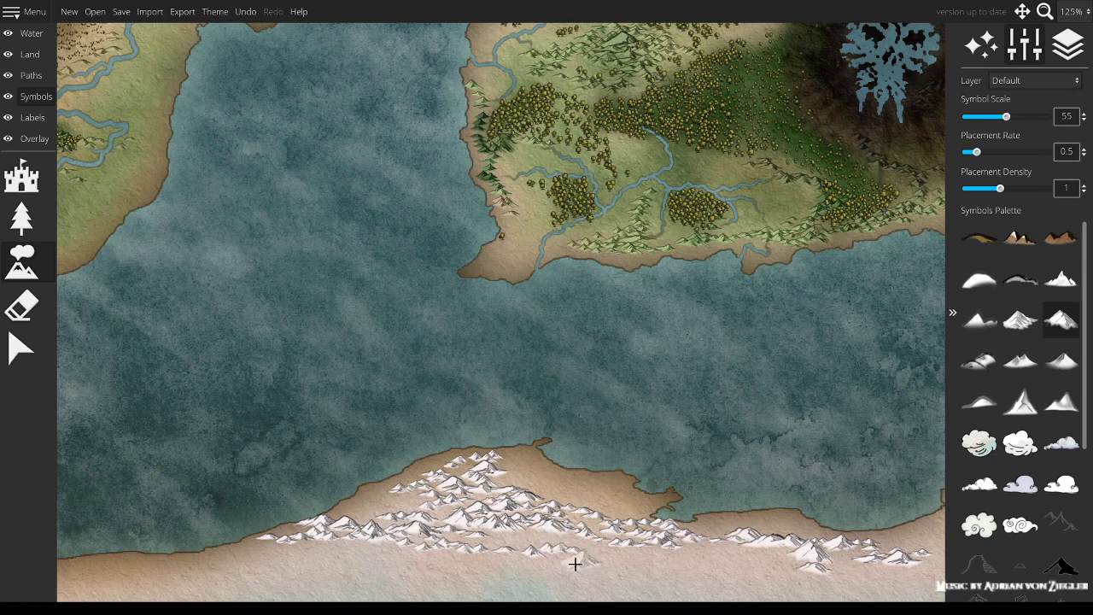
Step: Extend the polar range inland and toward the brown volcanic islands with mountains at symbol scales 55, 35 and 25
mouse_move(379, 575)
left_mouse_down()
mouse_move(848, 575)
mouse_move(446, 433)
left_mouse_up()
mouse_move(446, 427)
left_mouse_down()
mouse_move(603, 400)
mouse_move(632, 409)
left_mouse_up()
scroll(549, 453, "down", 4)
left_click_drag(550, 422, 644, 415)
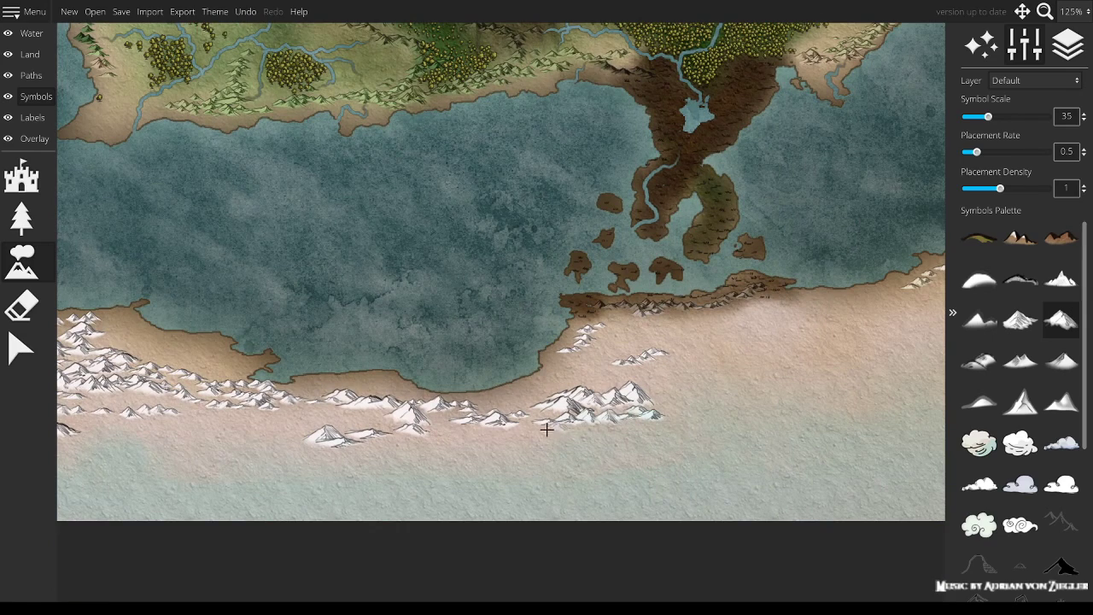
mouse_move(334, 440)
left_mouse_down()
mouse_move(464, 432)
mouse_move(582, 448)
mouse_move(467, 455)
mouse_move(590, 444)
mouse_move(579, 431)
mouse_move(598, 429)
mouse_move(640, 429)
mouse_move(594, 442)
mouse_move(582, 431)
mouse_move(623, 431)
mouse_move(626, 444)
mouse_move(577, 447)
mouse_move(673, 442)
mouse_move(607, 437)
mouse_move(647, 444)
mouse_move(608, 378)
mouse_move(651, 366)
mouse_move(521, 409)
mouse_move(413, 404)
mouse_move(541, 417)
mouse_move(424, 428)
mouse_move(368, 388)
mouse_move(303, 392)
left_mouse_up()
scroll(585, 439, "down", 2)
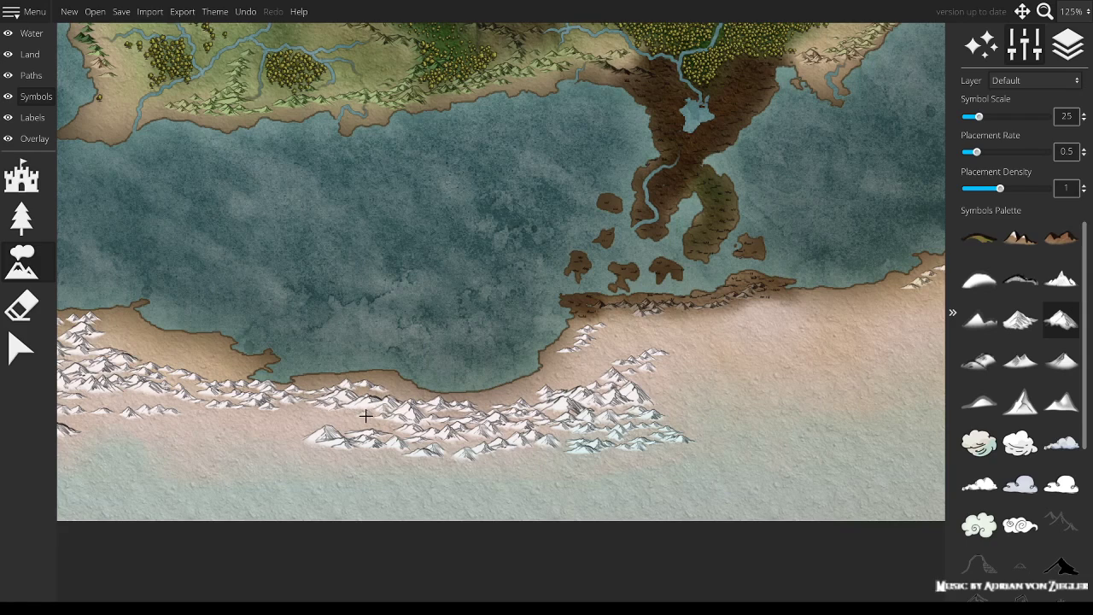
Step: Fill the polar headland's coastal edges and the area around its inland peaks with scale 20 mountains
mouse_move(313, 447)
left_mouse_down()
mouse_move(280, 449)
mouse_move(401, 452)
mouse_move(311, 440)
mouse_move(122, 446)
mouse_move(745, 368)
left_mouse_up()
left_click_drag(652, 339, 772, 337)
scroll(687, 340, "down", 1)
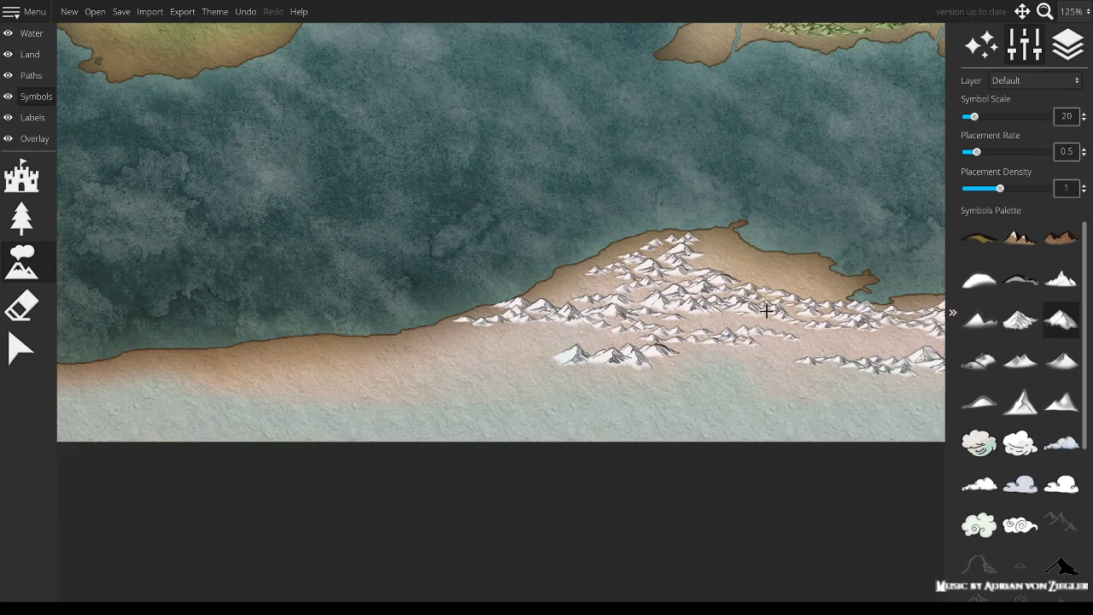
mouse_move(719, 268)
left_mouse_down()
mouse_move(778, 272)
mouse_move(706, 252)
mouse_move(809, 286)
mouse_move(777, 274)
mouse_move(828, 272)
mouse_move(802, 272)
mouse_move(818, 305)
left_mouse_up()
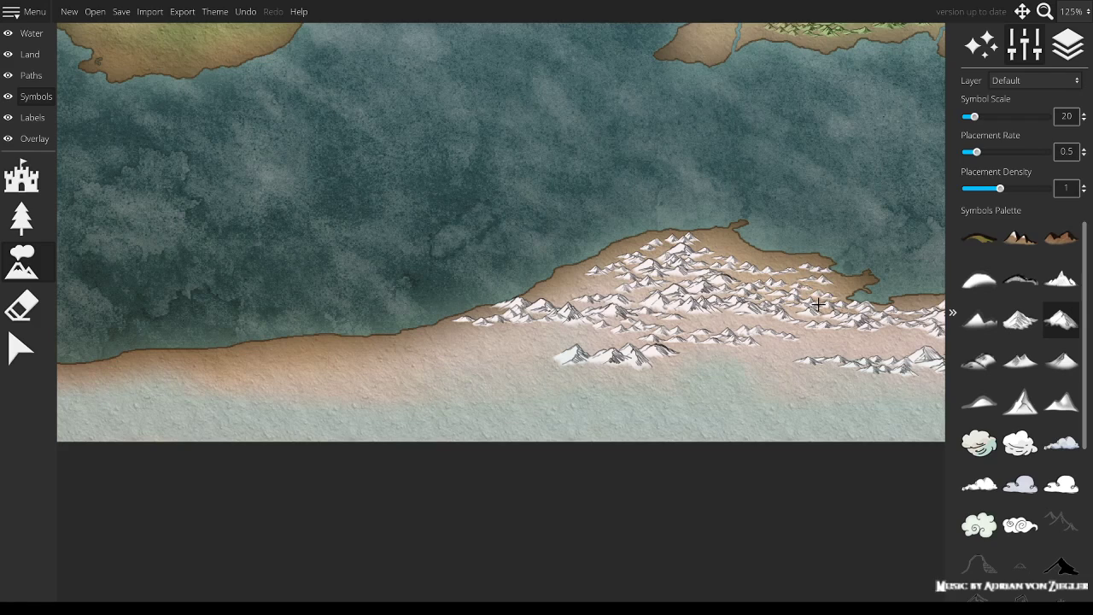
mouse_move(595, 274)
left_mouse_down()
mouse_move(539, 292)
mouse_move(613, 294)
mouse_move(569, 293)
mouse_move(598, 301)
left_mouse_up()
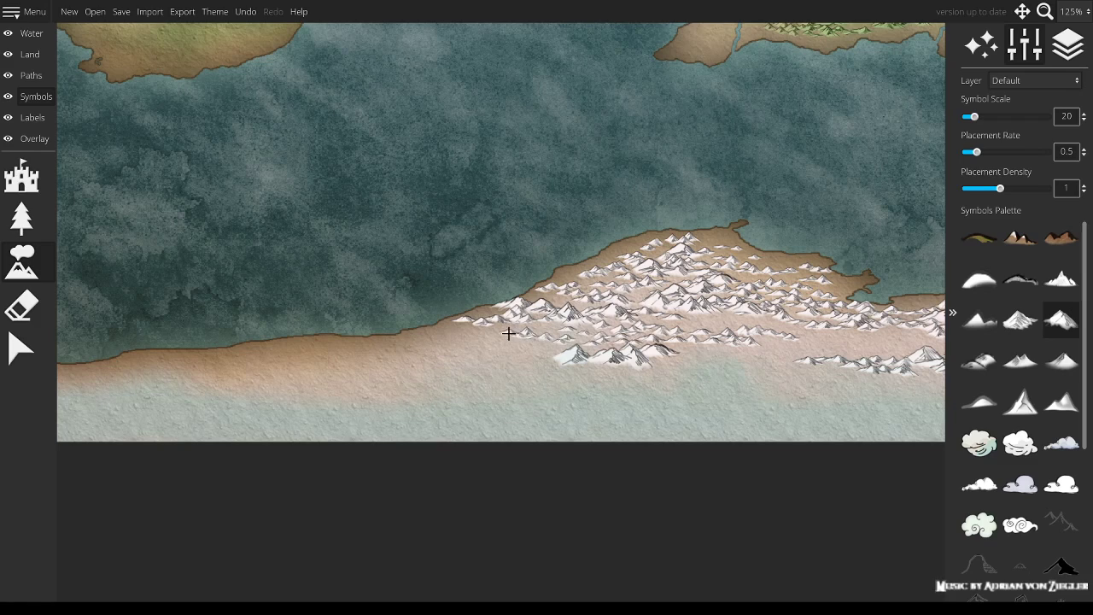
mouse_move(560, 348)
left_mouse_down()
mouse_move(503, 349)
mouse_move(553, 359)
left_mouse_up()
left_click_drag(664, 368, 656, 360)
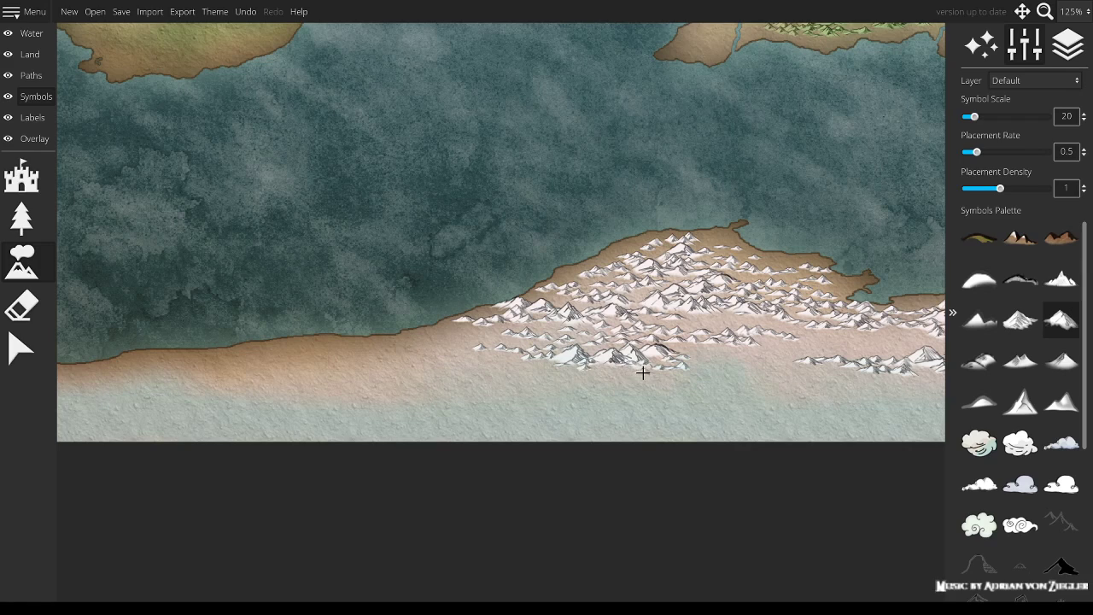
mouse_move(508, 357)
left_mouse_down()
mouse_move(470, 341)
mouse_move(505, 332)
mouse_move(555, 343)
mouse_move(470, 343)
left_mouse_up()
Step: Add a scale 30 peak south of the headland range and a scale 45 peak at the western end of the eastern inland range
key("]")
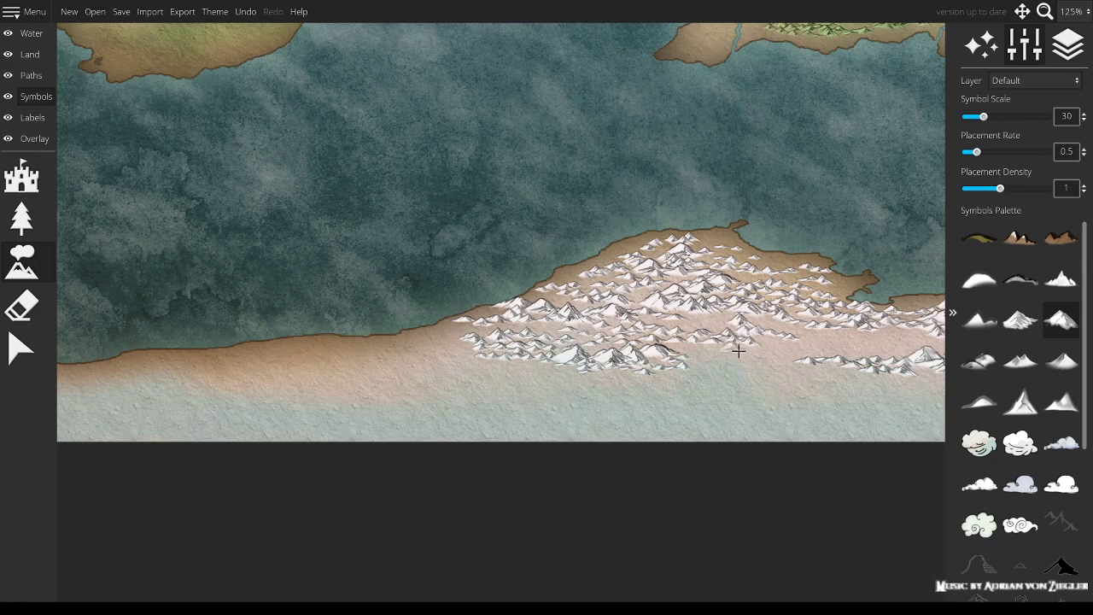
scroll(850, 357, "down", 3)
scroll(839, 355, "up", 4)
scroll(836, 355, "up", 2)
left_click(836, 356)
scroll(766, 350, "down", 6)
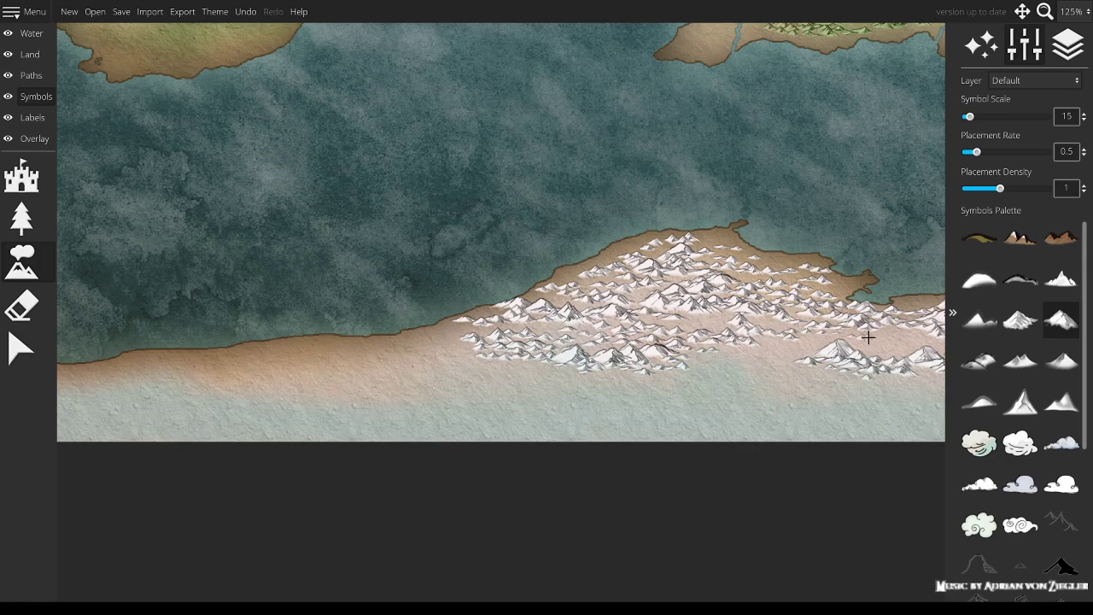
Step: Widen the eastern end, bay shore and southern edge of the polar range with scale 20 mountains
left_click_drag(821, 332, 462, 265)
scroll(462, 265, "up", 1)
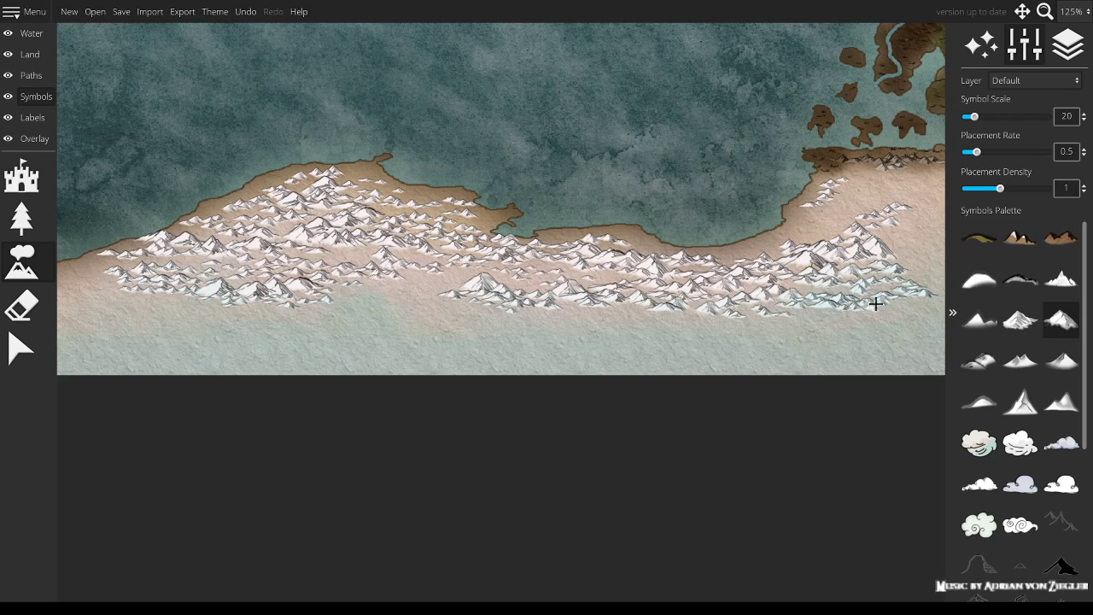
left_click(915, 236)
left_click(918, 224)
mouse_move(786, 241)
left_mouse_down()
mouse_move(882, 235)
mouse_move(818, 234)
mouse_move(840, 207)
mouse_move(899, 182)
mouse_move(852, 185)
left_mouse_up()
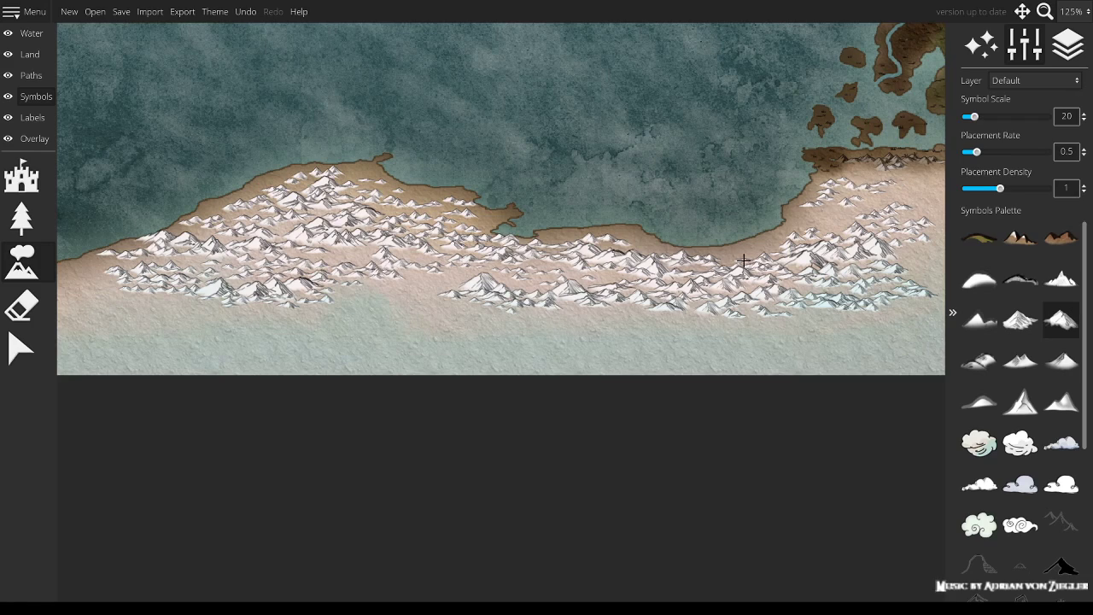
left_click_drag(828, 242, 696, 257)
mouse_move(674, 338)
left_mouse_down()
mouse_move(453, 326)
mouse_move(607, 322)
mouse_move(560, 336)
mouse_move(524, 328)
mouse_move(518, 341)
mouse_move(586, 335)
mouse_move(553, 329)
mouse_move(561, 315)
mouse_move(748, 333)
mouse_move(683, 333)
mouse_move(736, 325)
left_mouse_up()
Step: Extend the southern edge of the polar range westward with scale 25 mountains
scroll(607, 332, "down", 2)
scroll(573, 320, "up", 3)
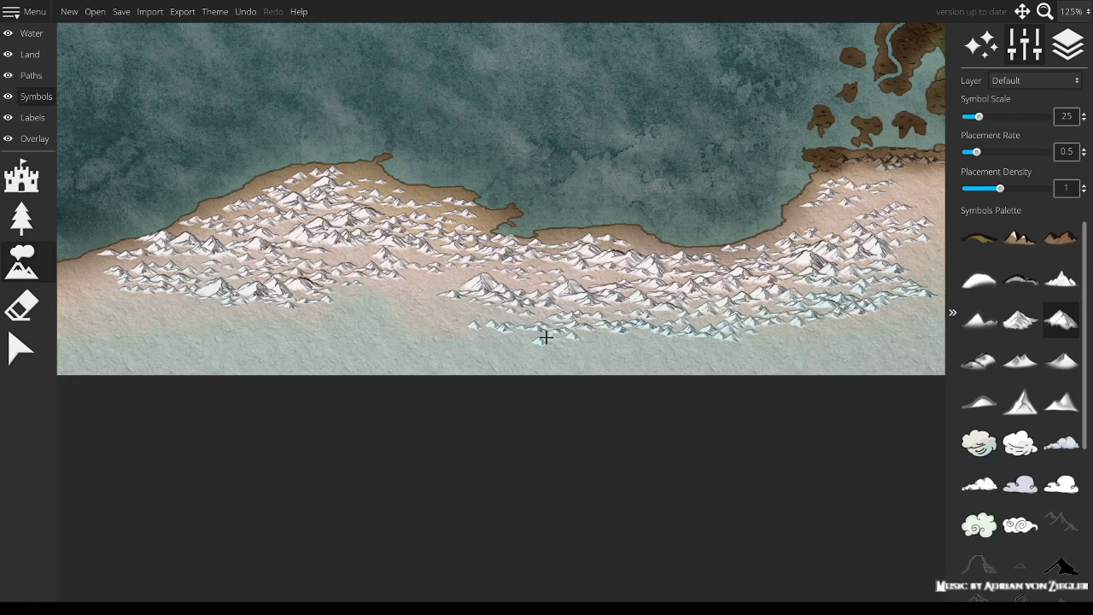
mouse_move(513, 310)
left_mouse_down()
mouse_move(408, 308)
mouse_move(431, 300)
mouse_move(313, 313)
mouse_move(380, 324)
mouse_move(428, 314)
mouse_move(365, 327)
mouse_move(465, 331)
mouse_move(400, 334)
mouse_move(477, 322)
left_mouse_up()
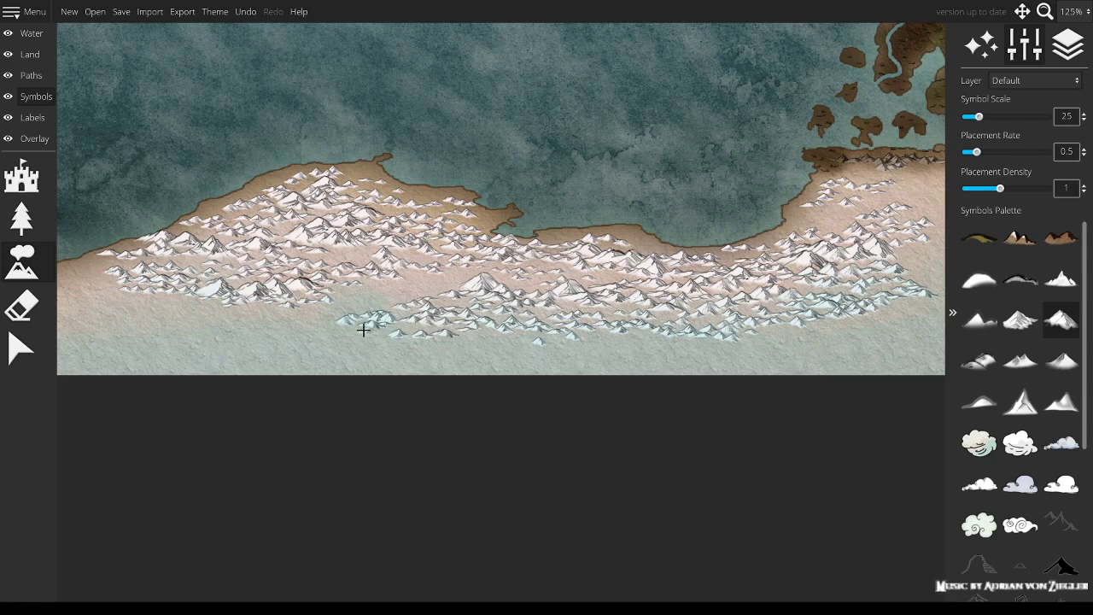
mouse_move(316, 328)
left_mouse_down()
mouse_move(383, 334)
mouse_move(340, 336)
mouse_move(393, 349)
mouse_move(555, 335)
left_mouse_up()
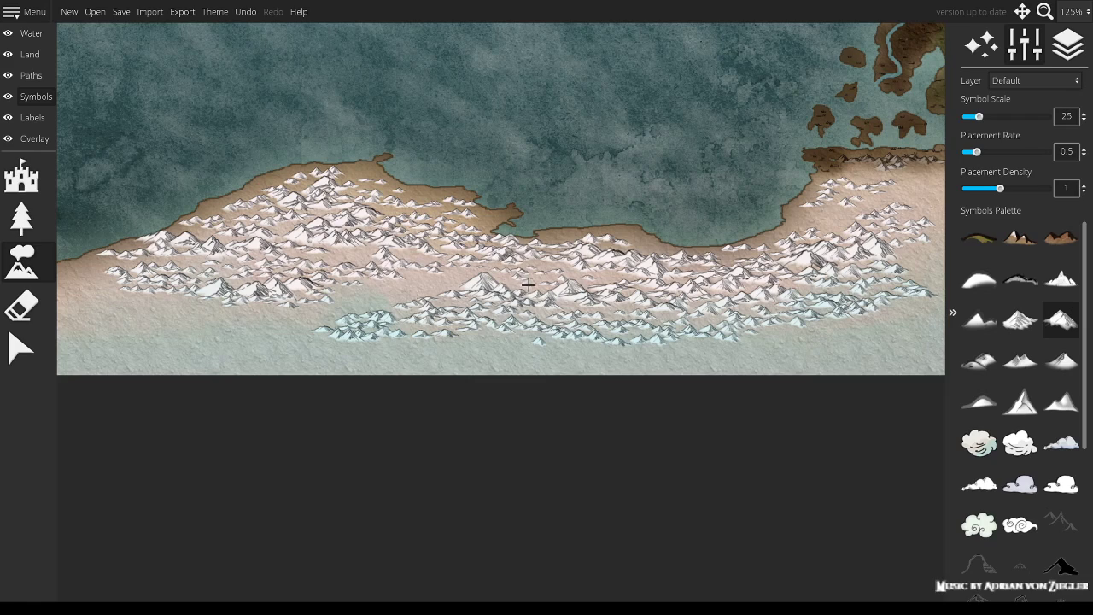
Step: Place two giant scale 90 peaks at the centre of the polar range, just south of the small coastal inlet
scroll(501, 261, "down", 3)
scroll(501, 261, "up", 5)
scroll(500, 261, "up", 11)
left_click(501, 262)
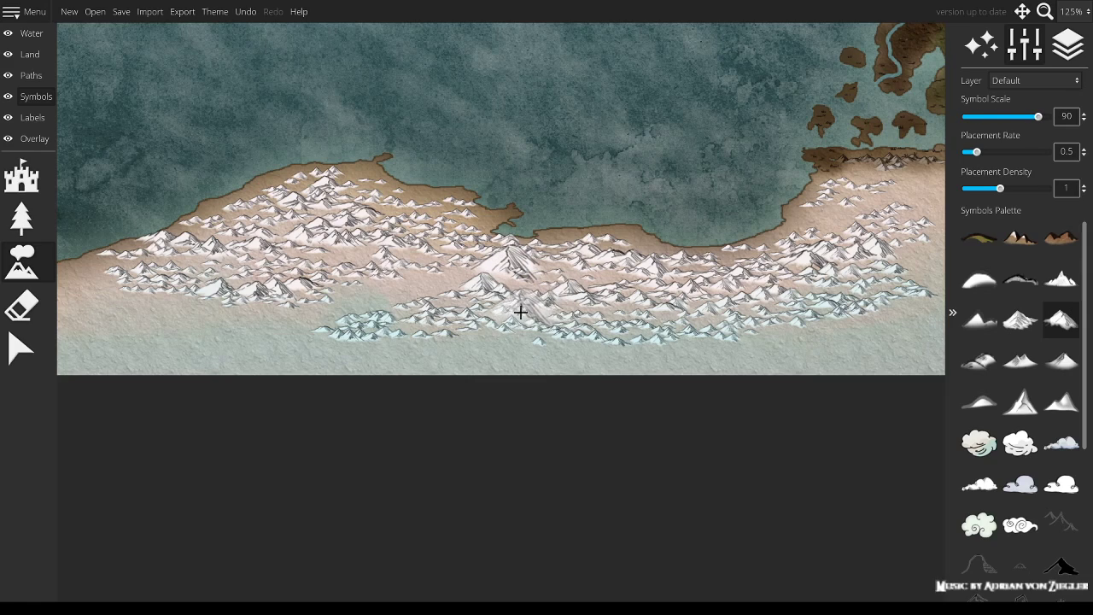
left_click(545, 294)
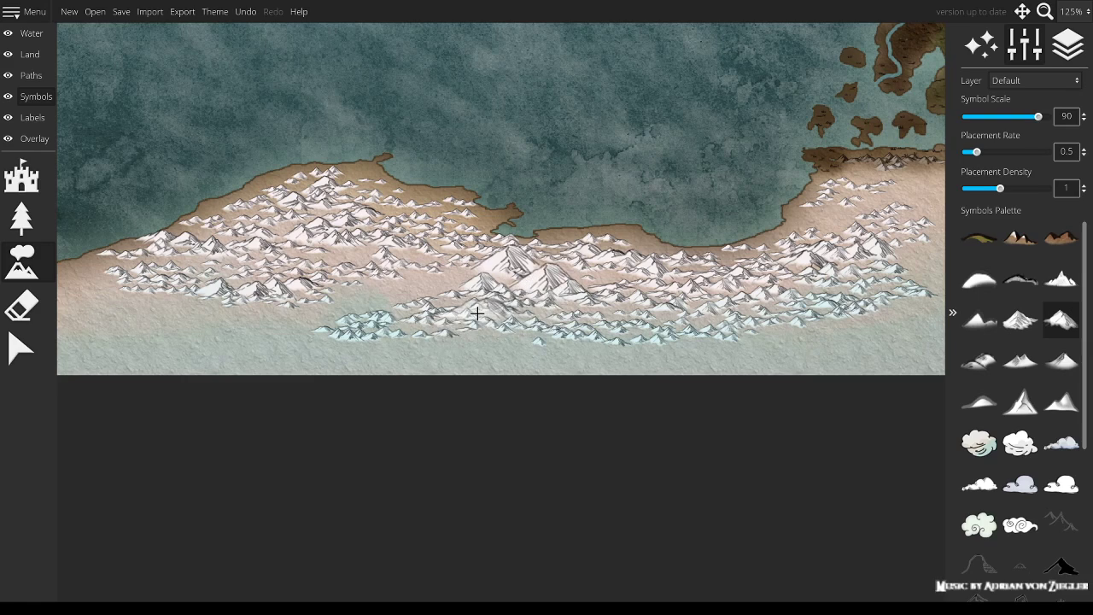
Step: Flank the two giant peaks with mountains at symbol scales 75, 60 and 40, filling the gaps to the west and south
scroll(490, 302, "down", 3)
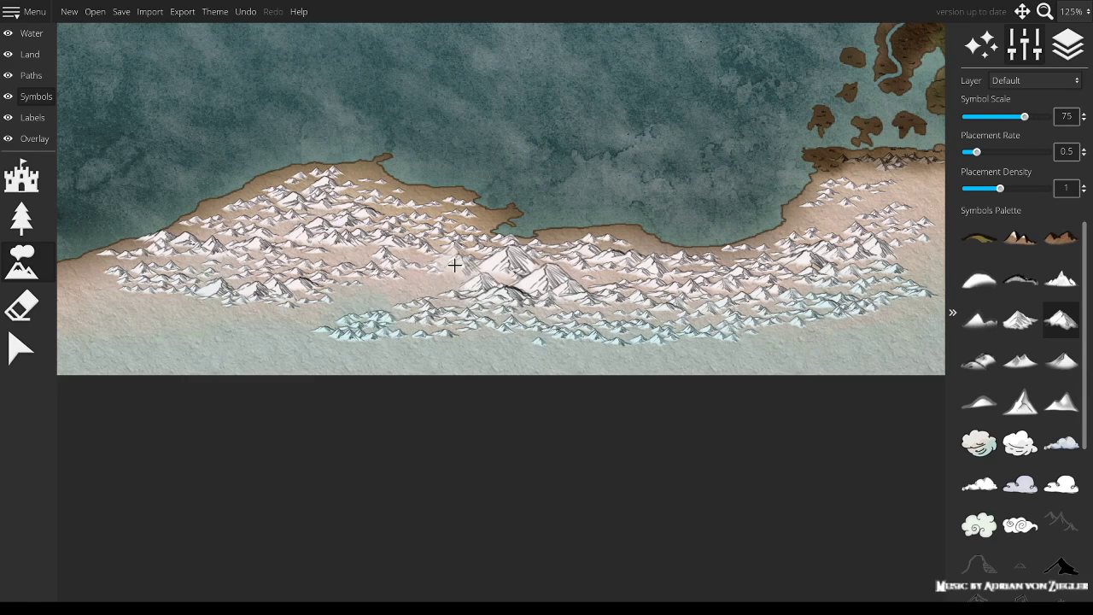
scroll(401, 260, "down", 3)
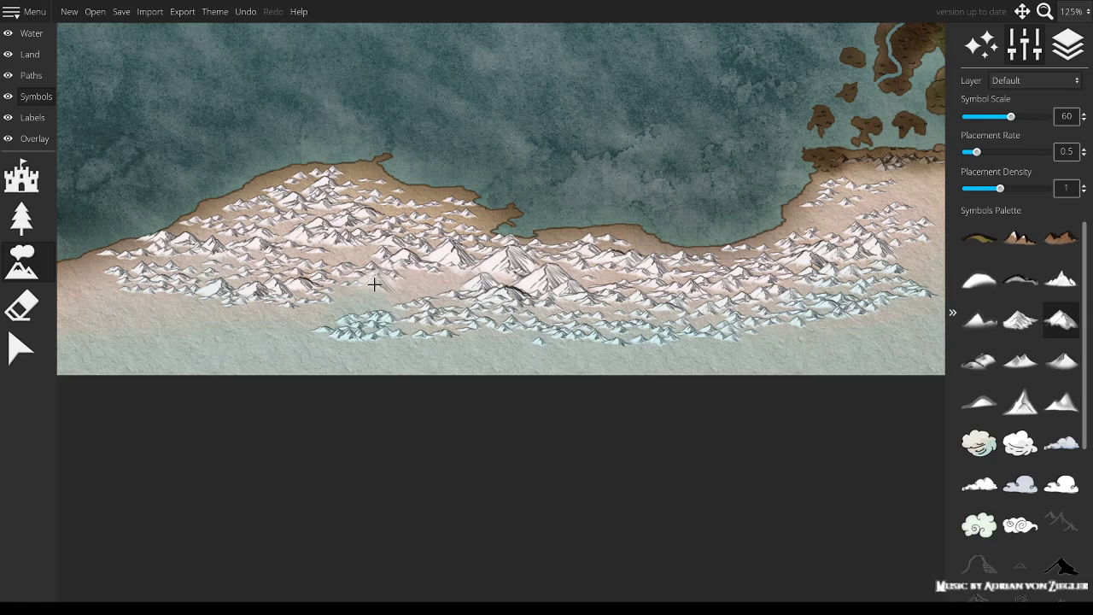
scroll(419, 314, "up", 4)
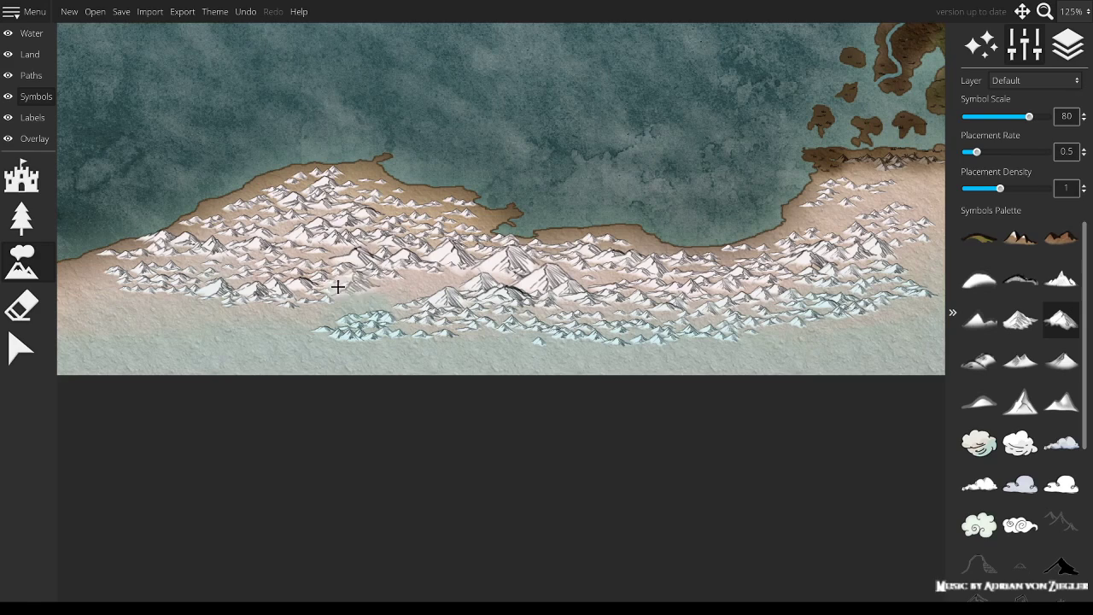
scroll(350, 309, "down", 3)
scroll(350, 309, "down", 5)
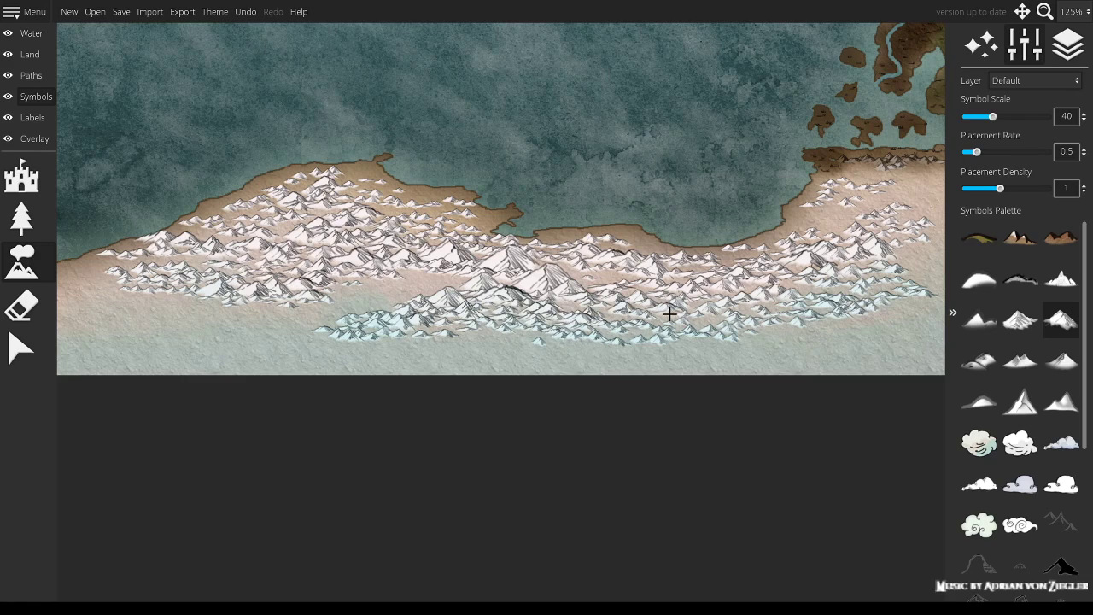
Step: Scatter tiny scale 10 foothills along the southern edge and beyond the eastern end of the polar range
scroll(683, 320, "down", 4)
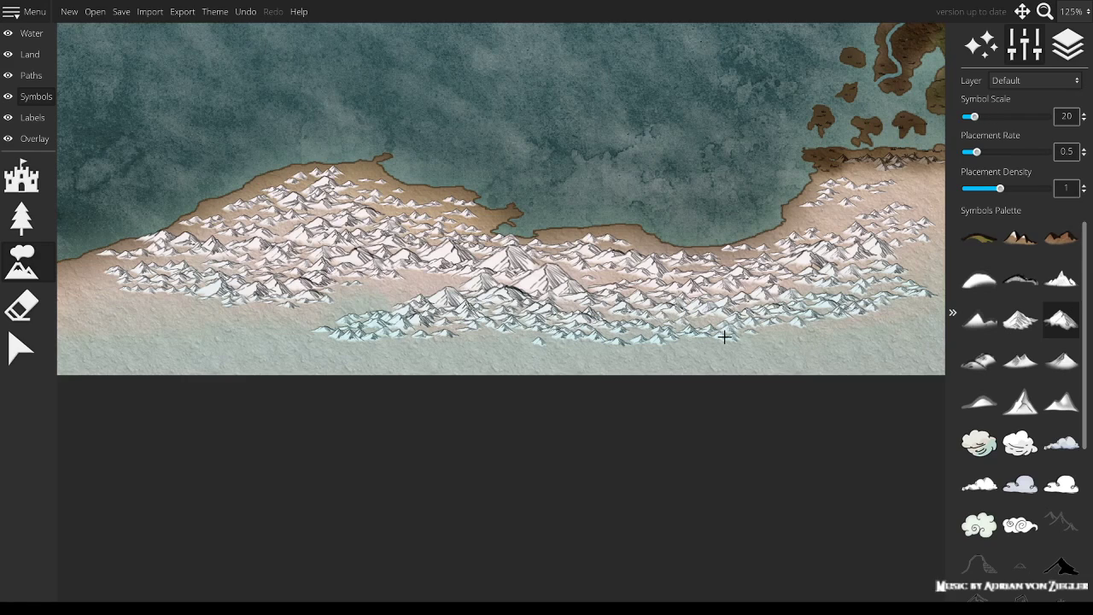
scroll(695, 346, "down", 2)
scroll(657, 348, "down", 2)
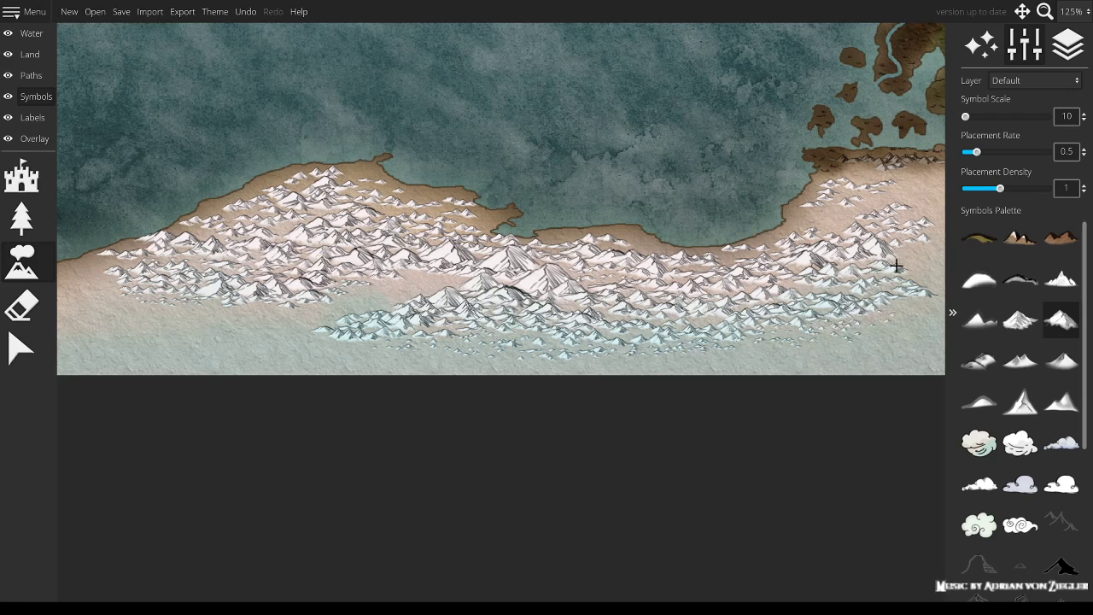
left_click_drag(890, 260, 414, 246)
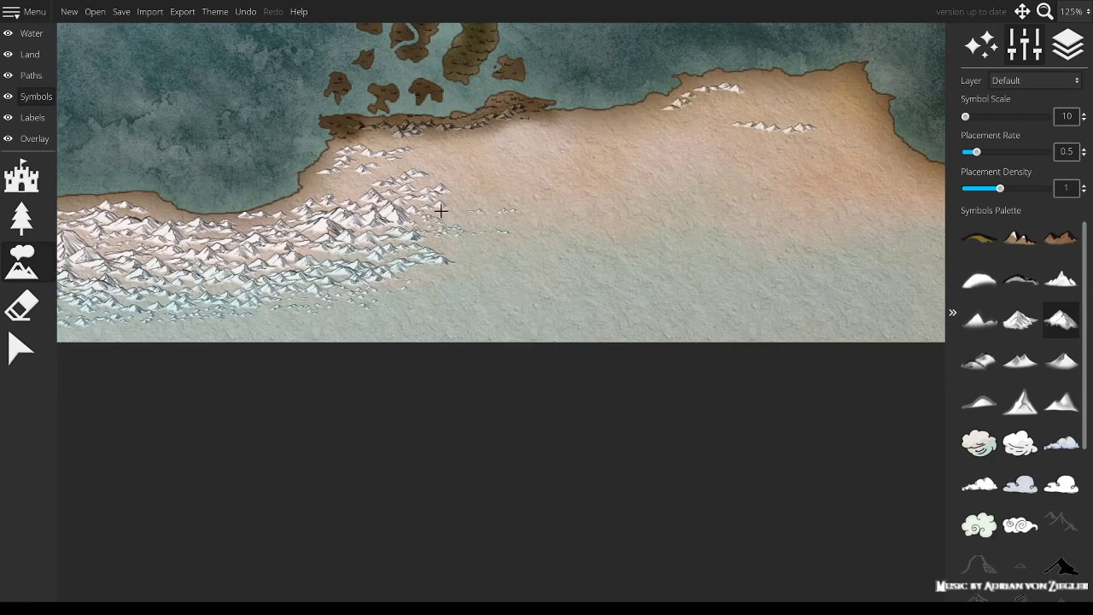
left_click_drag(374, 235, 688, 242)
scroll(730, 245, "up", 1)
scroll(748, 243, "up", 2)
scroll(753, 241, "down", 2)
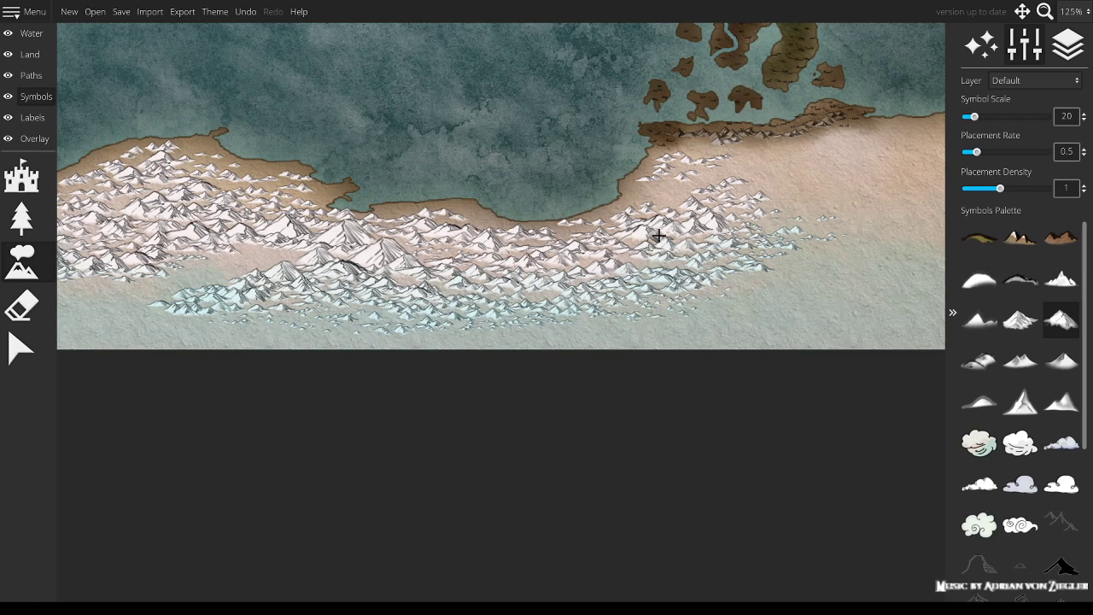
Step: Review the mountain ranges on every continent across the whole map
scroll(670, 250, "down", 5)
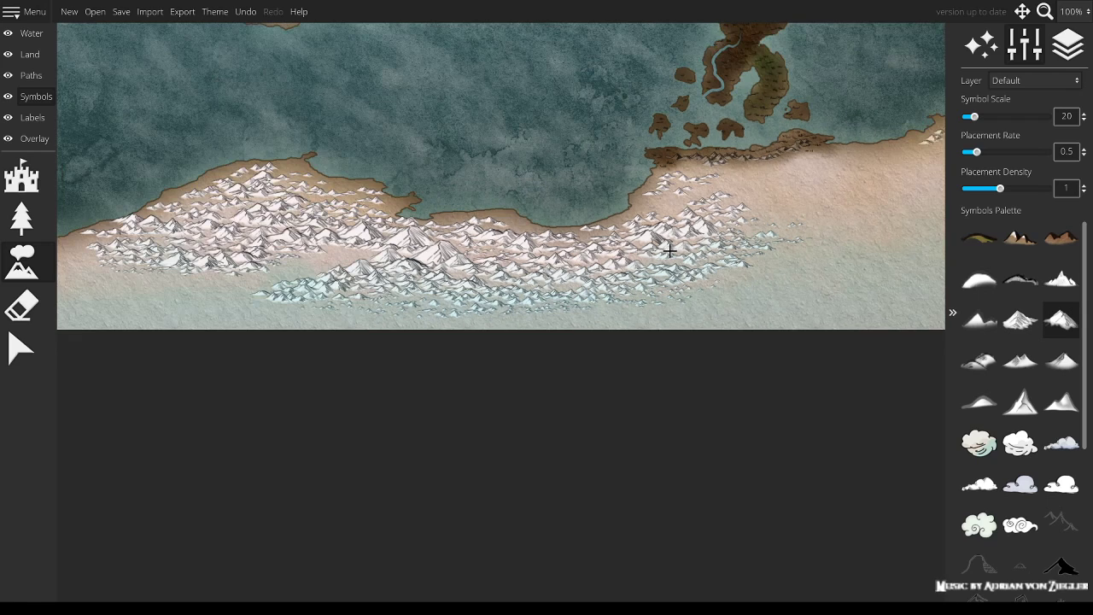
scroll(669, 251, "down", 2)
left_click_drag(760, 214, 503, 298)
left_click_drag(594, 239, 685, 257)
scroll(678, 255, "up", 1)
left_click_drag(472, 193, 600, 249)
left_click_drag(398, 166, 465, 291)
left_click_drag(437, 239, 682, 299)
left_click_drag(438, 240, 271, 210)
left_click_drag(426, 221, 296, 208)
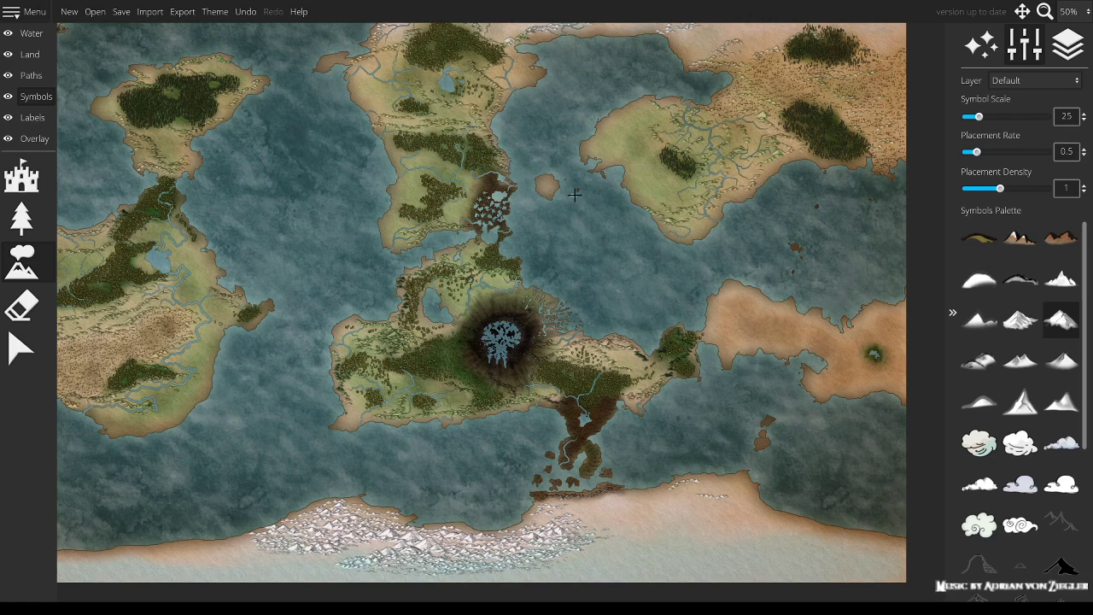
left_click_drag(343, 212, 652, 203)
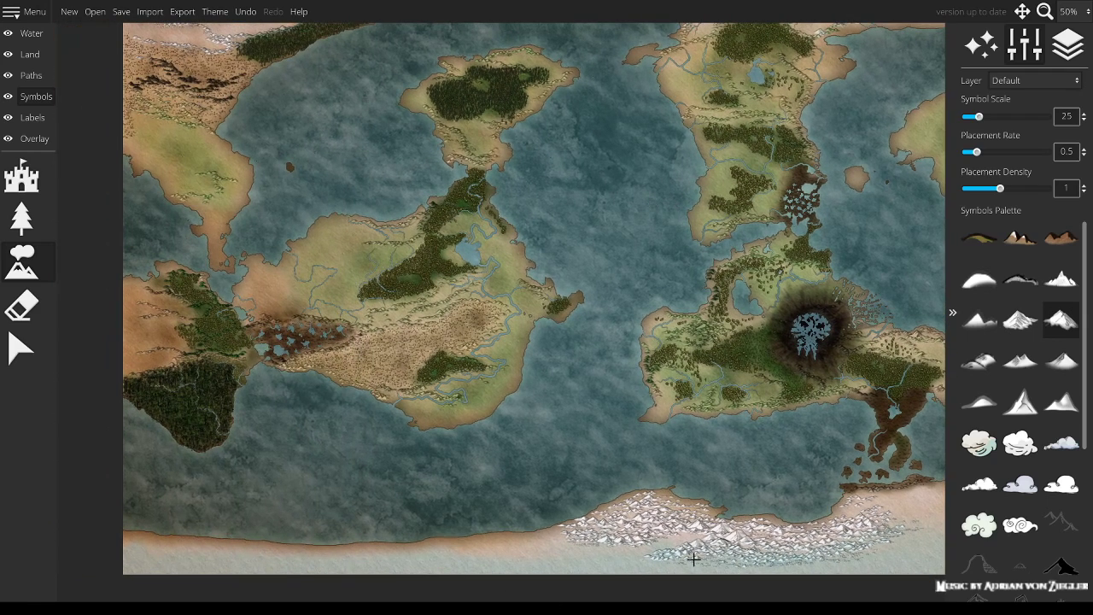
left_click_drag(592, 224, 177, 247)
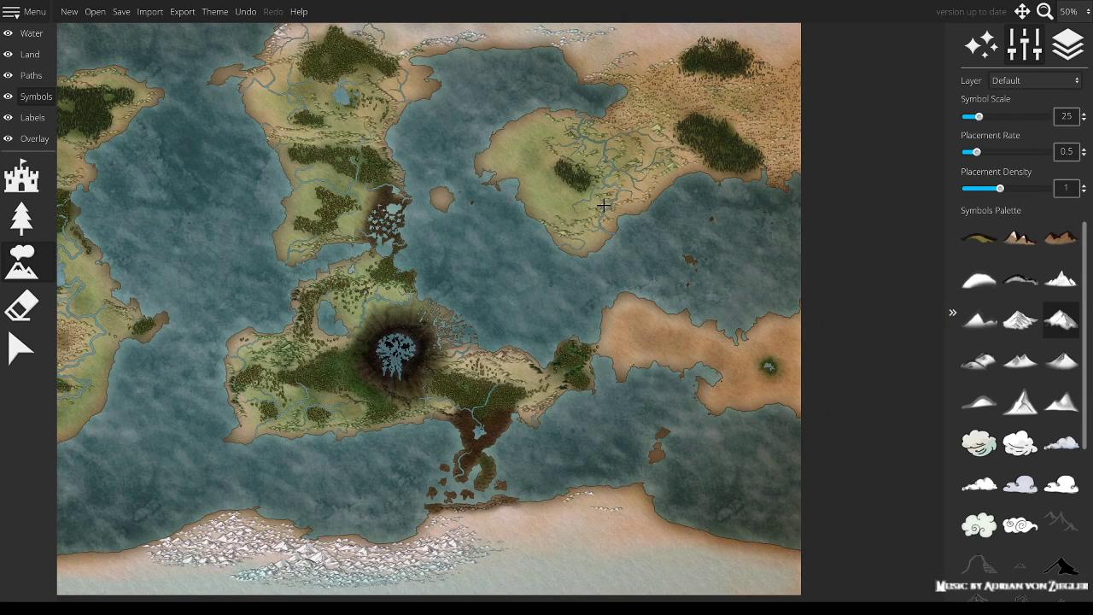
left_click_drag(233, 252, 563, 247)
scroll(564, 246, "up", 1)
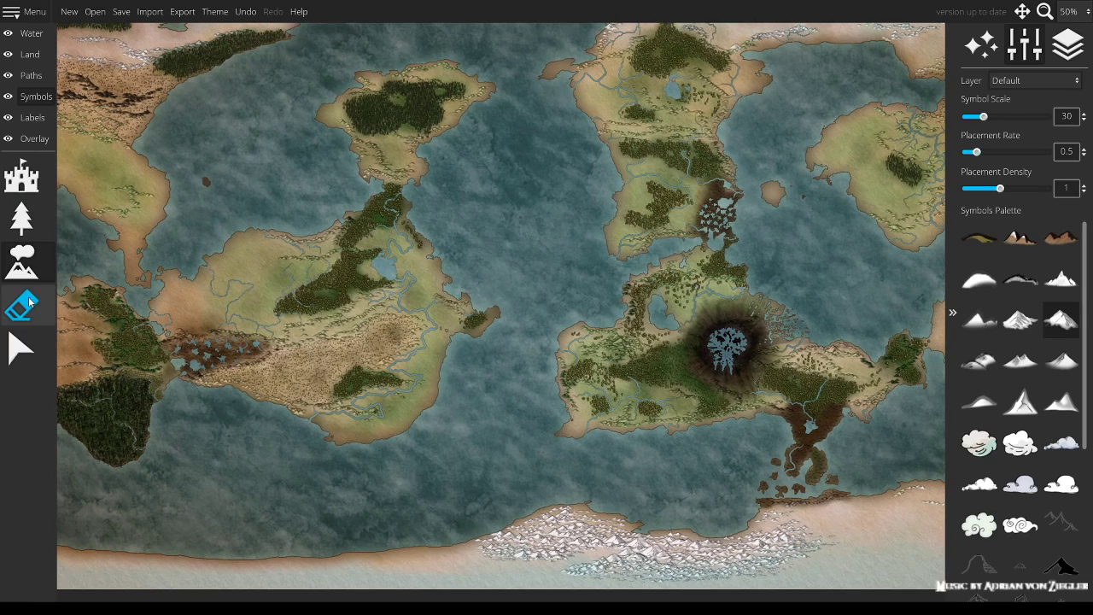
Step: Set up the land colour brush to affect only mountains, excluding ground, symbols and trees from its filter
left_click(34, 59)
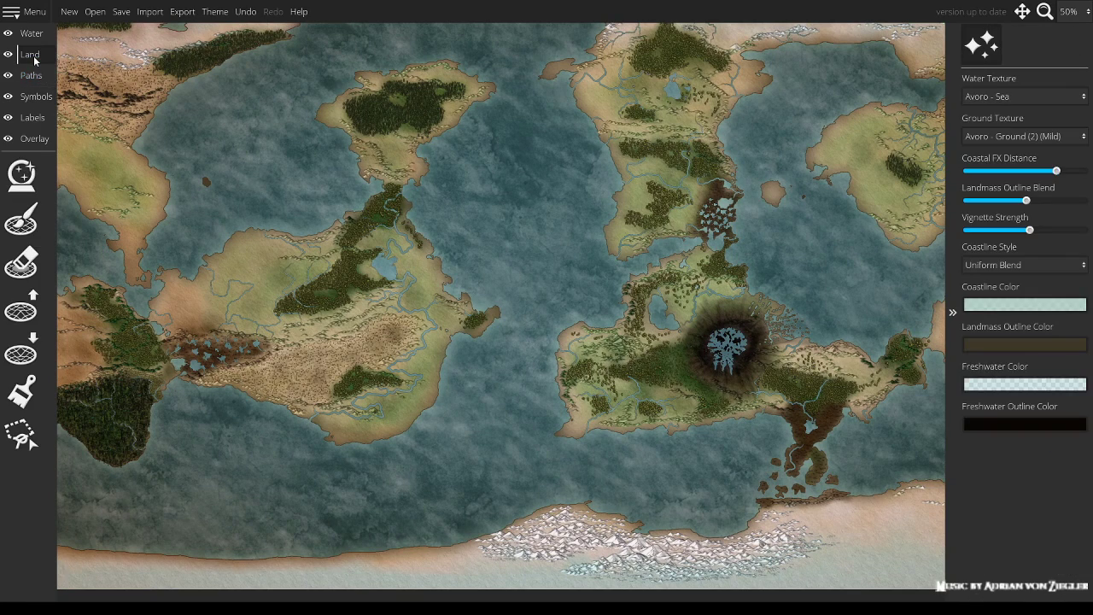
left_click(21, 391)
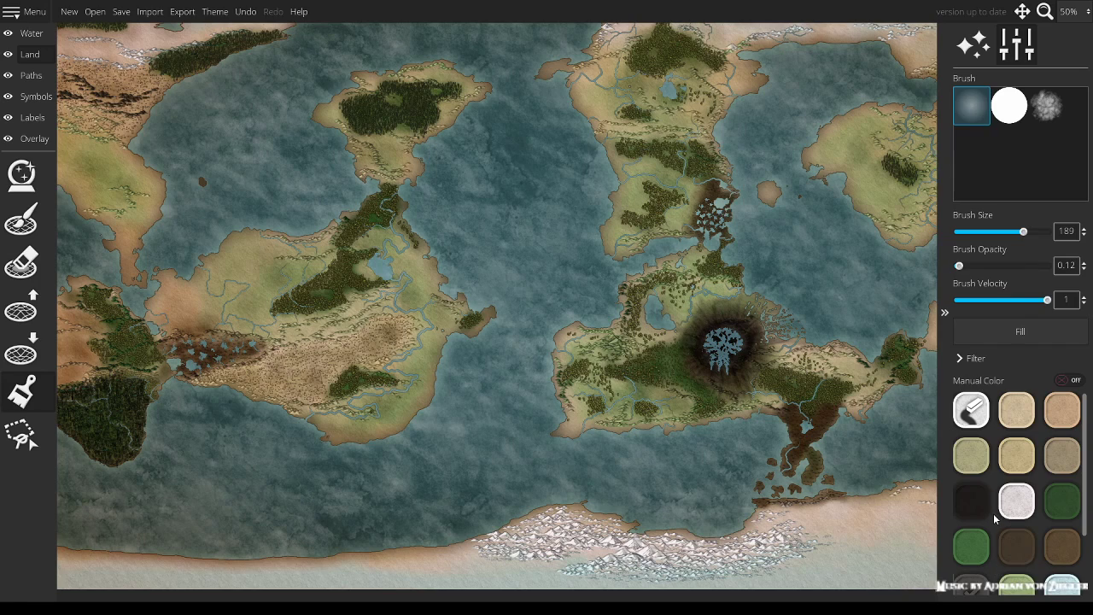
scroll(999, 517, "down", 2)
scroll(991, 517, "up", 1)
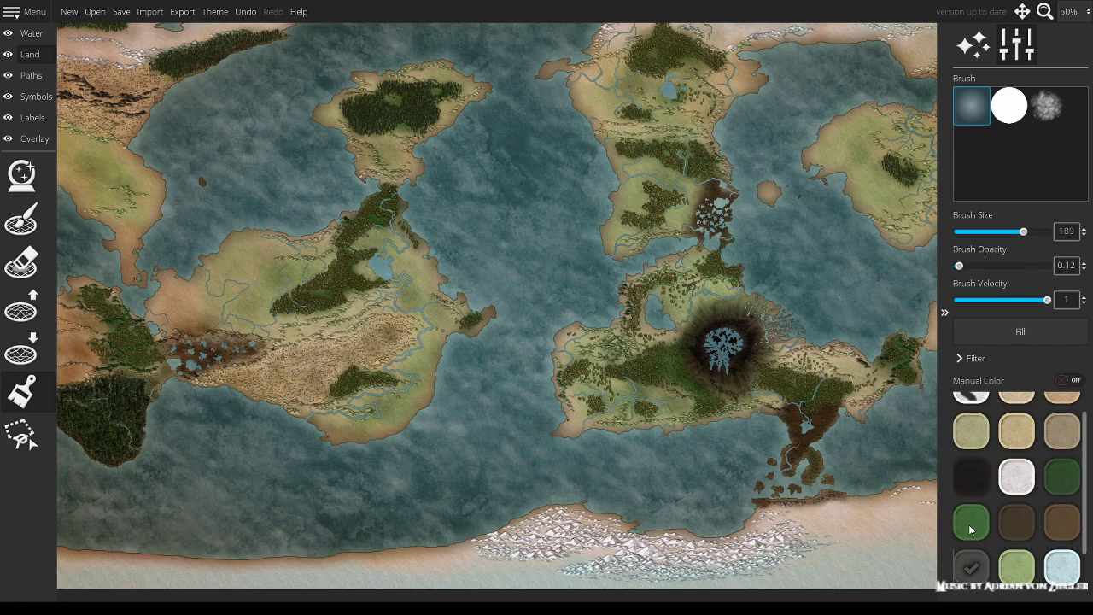
scroll(1006, 546, "up", 1)
scroll(1005, 537, "down", 1)
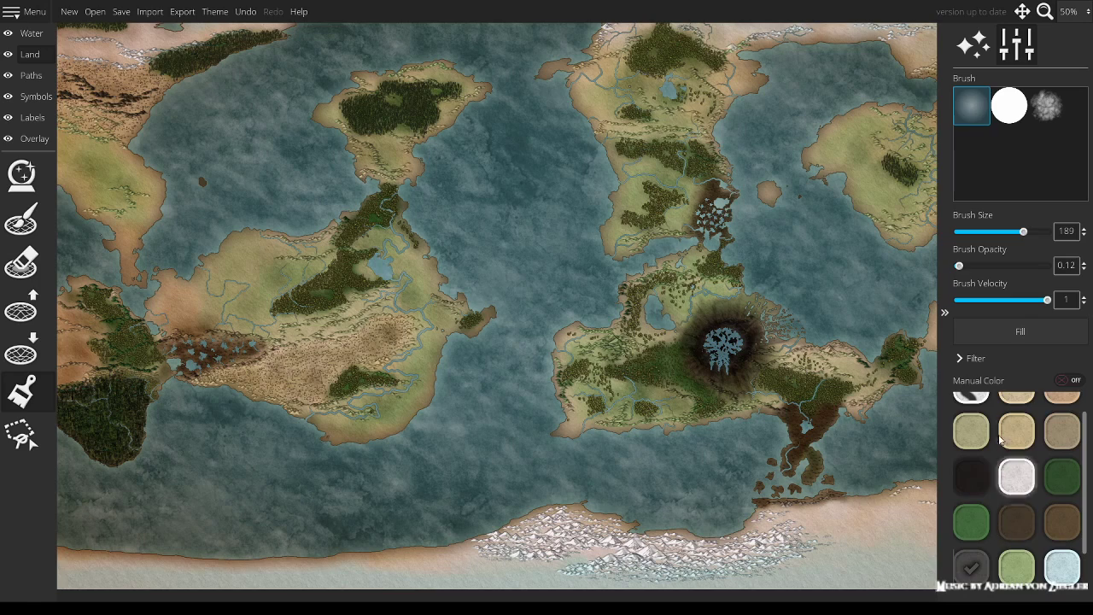
left_click(974, 358)
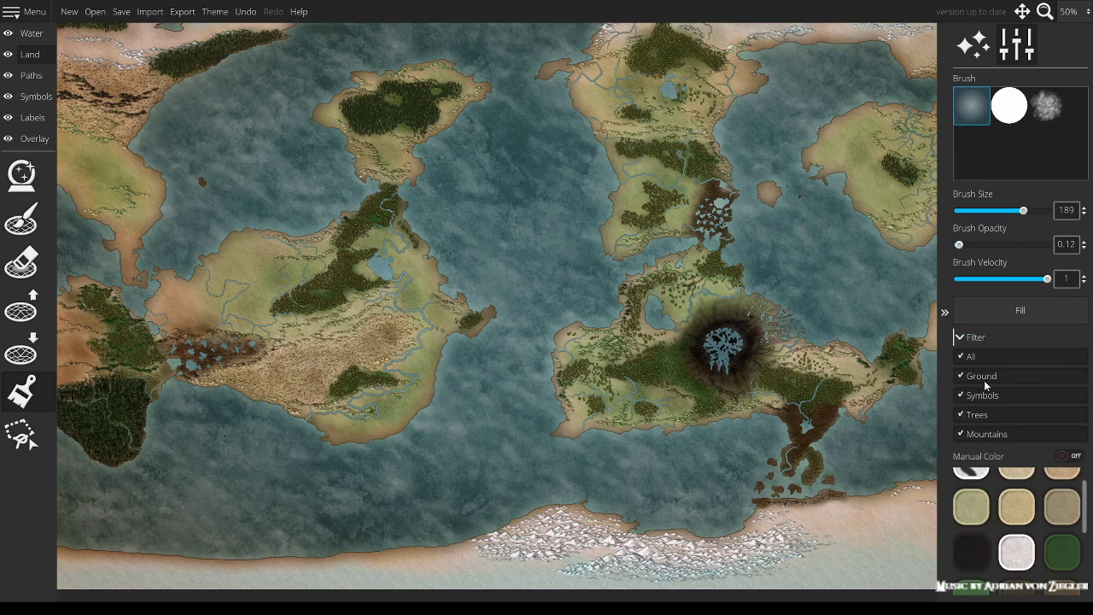
left_click(972, 415)
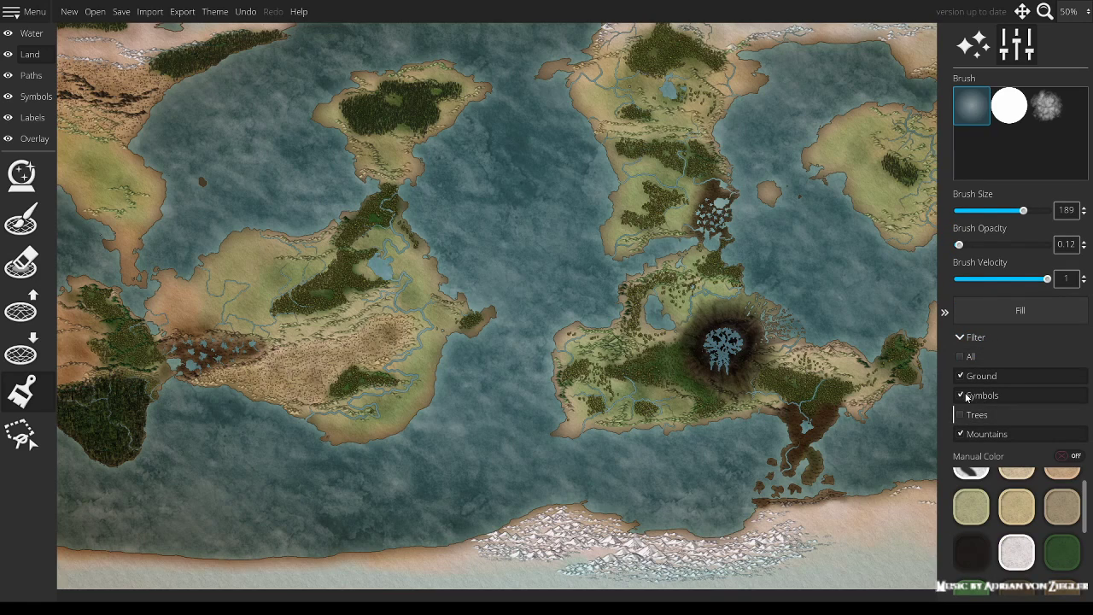
left_click(971, 395)
left_click(972, 375)
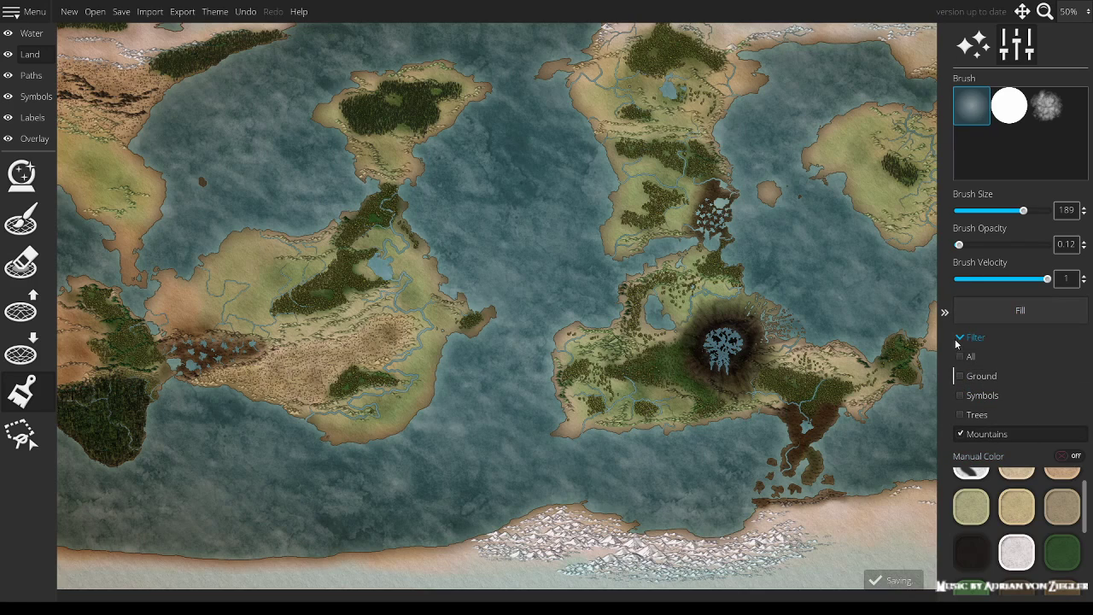
Step: Fill all mountains with dark brown, raising the brush opacity to 1 for a full-strength tint
left_click(1016, 313)
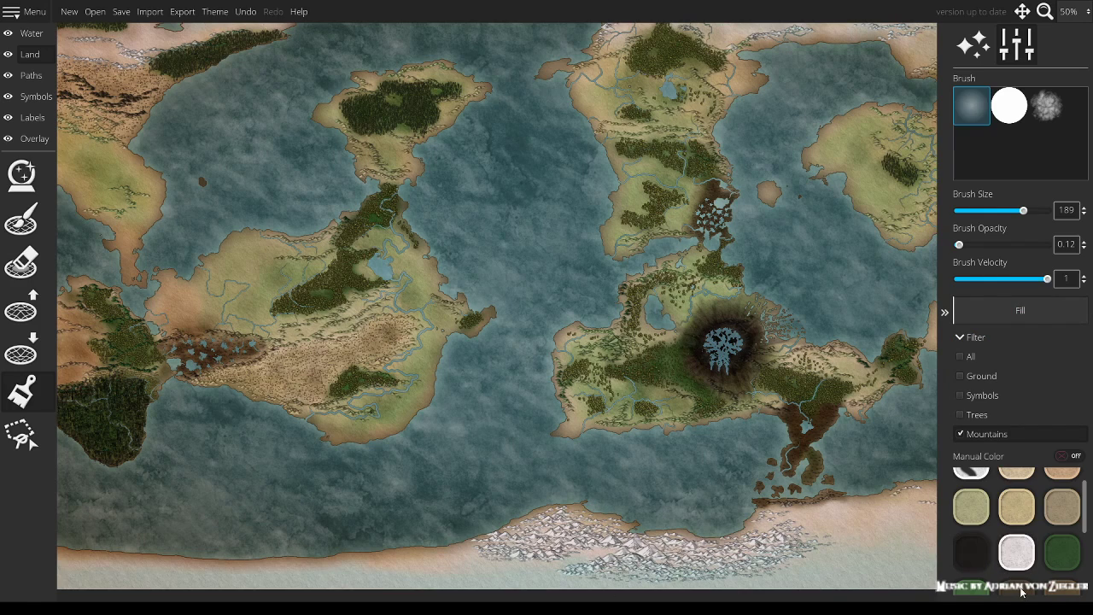
left_click(1024, 315)
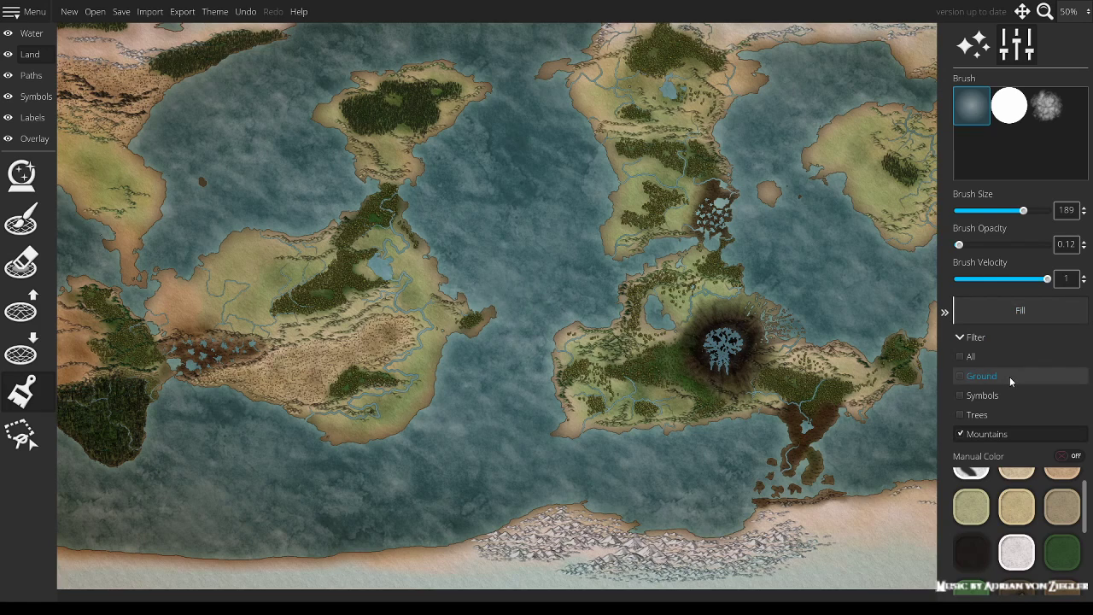
left_click(1008, 313)
left_click(1007, 312)
left_click(1008, 312)
left_click(1008, 312)
left_click(1008, 313)
left_click_drag(960, 245, 1049, 246)
left_click(1018, 313)
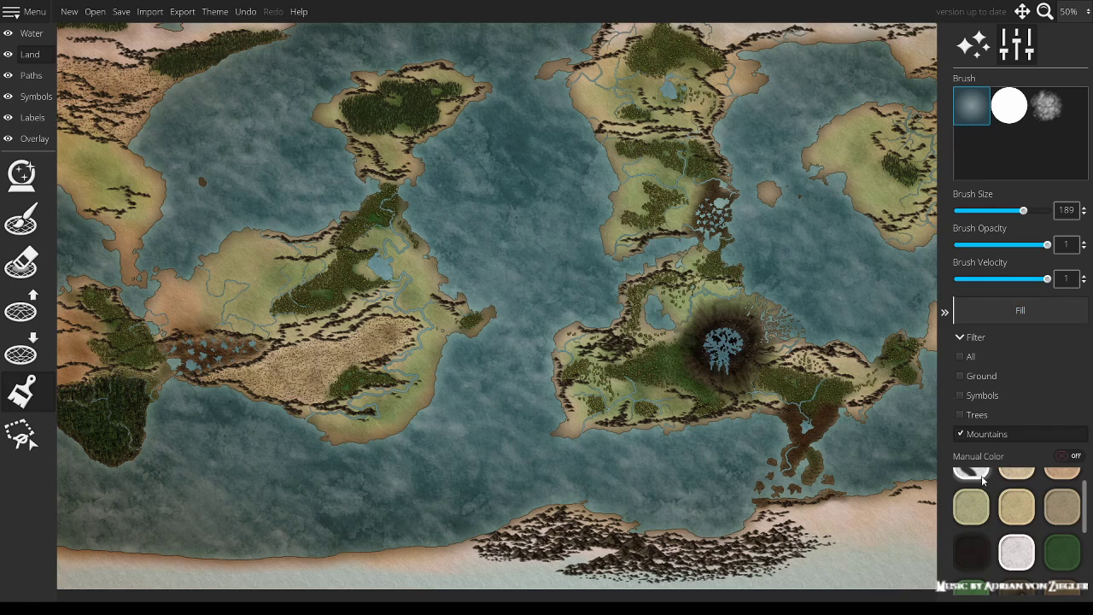
Step: Fill all mountains with the dark grey colour at opacity 1
scroll(978, 564, "down", 2)
left_click(973, 562)
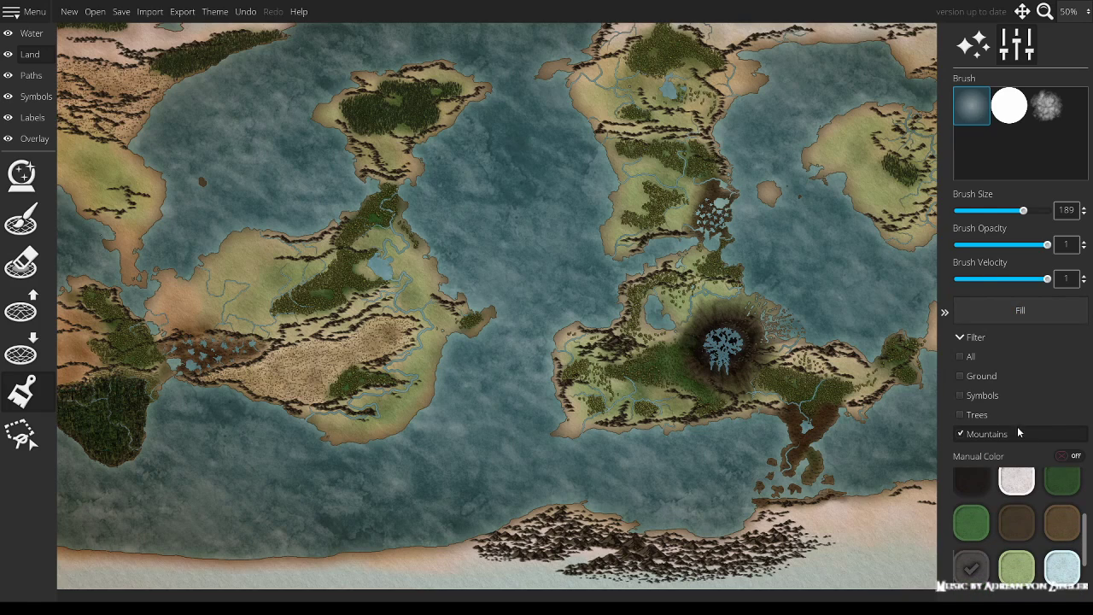
left_click(1001, 316)
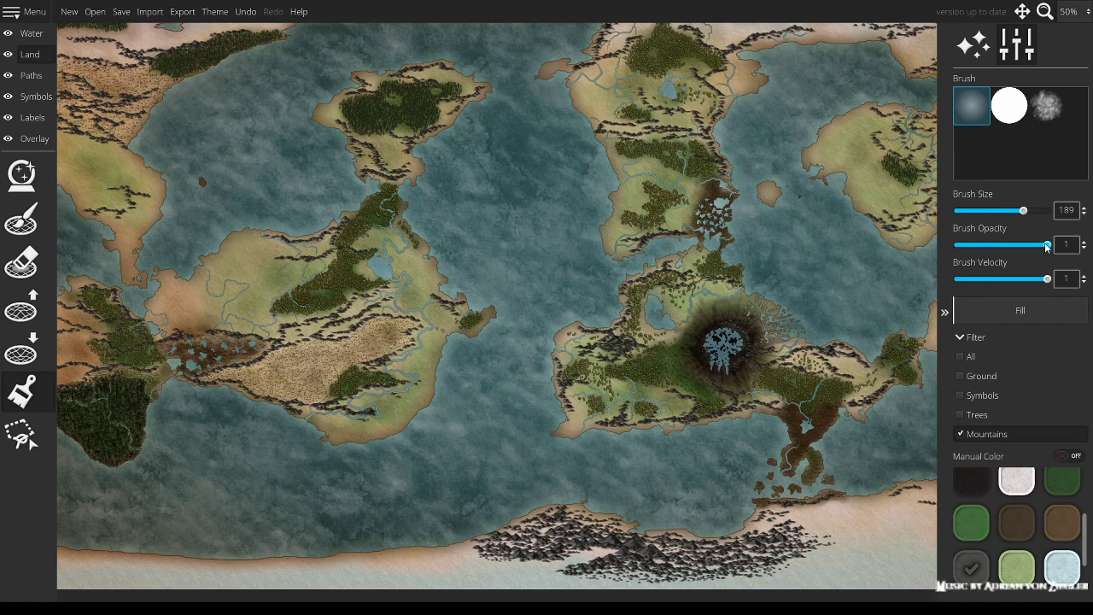
Step: Fill all mountains with the pale olive green colour at brush opacity 1
left_click_drag(1048, 246, 996, 248)
left_click_drag(999, 248, 1051, 247)
scroll(1011, 524, "up", 1)
scroll(1011, 524, "up", 1)
left_click(969, 529)
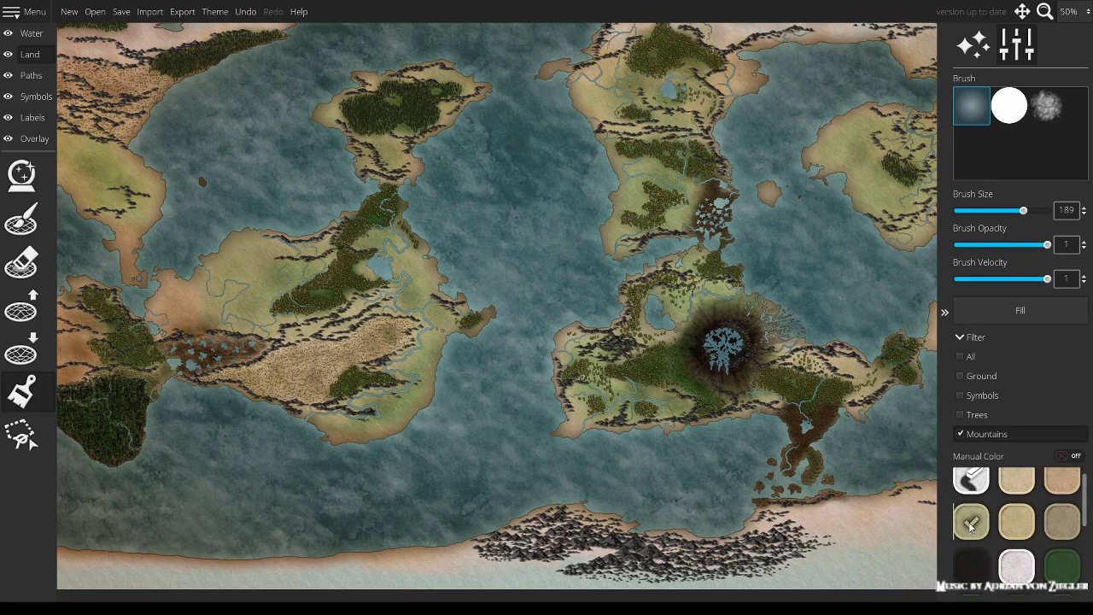
left_click(1016, 312)
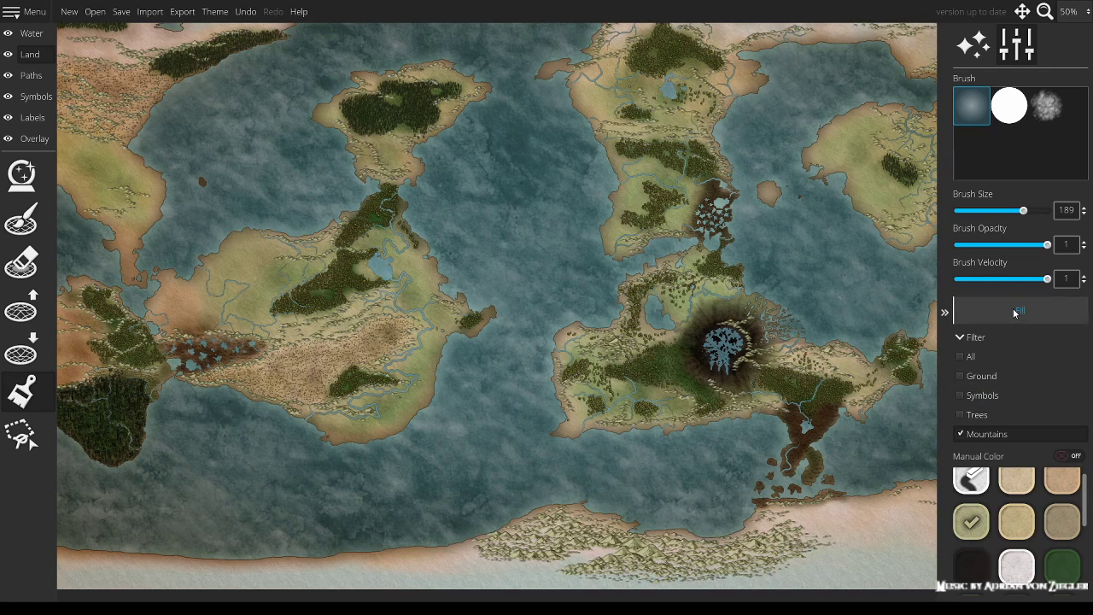
Step: Fill all mountains with dark grey at brush opacity 0.68 so it blends over the olive base
mouse_move(1046, 246)
left_mouse_down()
mouse_move(1009, 246)
mouse_move(1013, 253)
left_mouse_up()
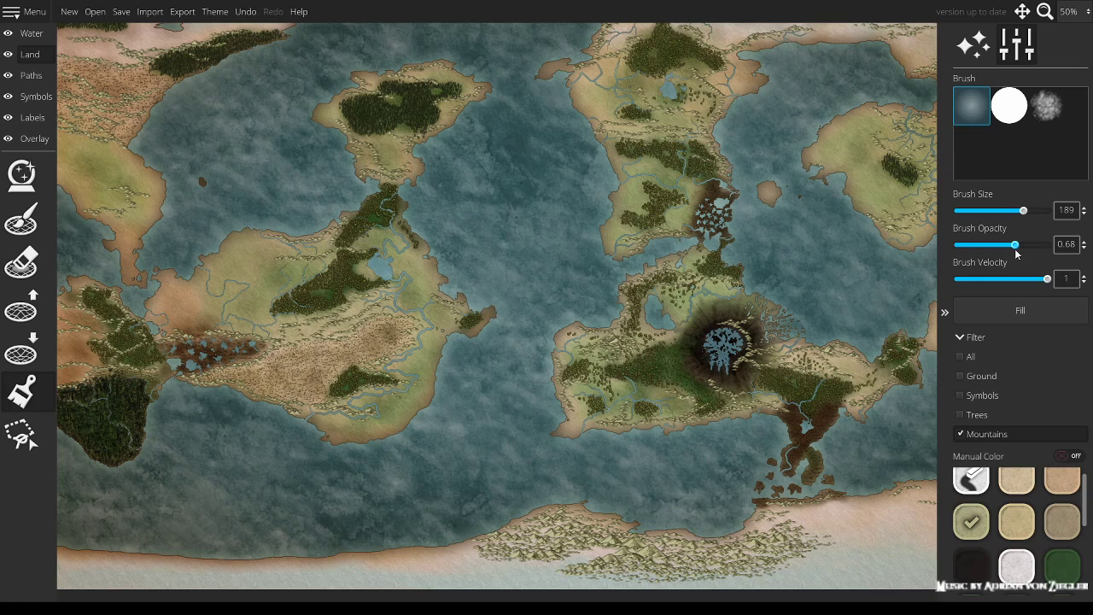
scroll(992, 547, "down", 5)
left_click(972, 539)
left_click(1024, 314)
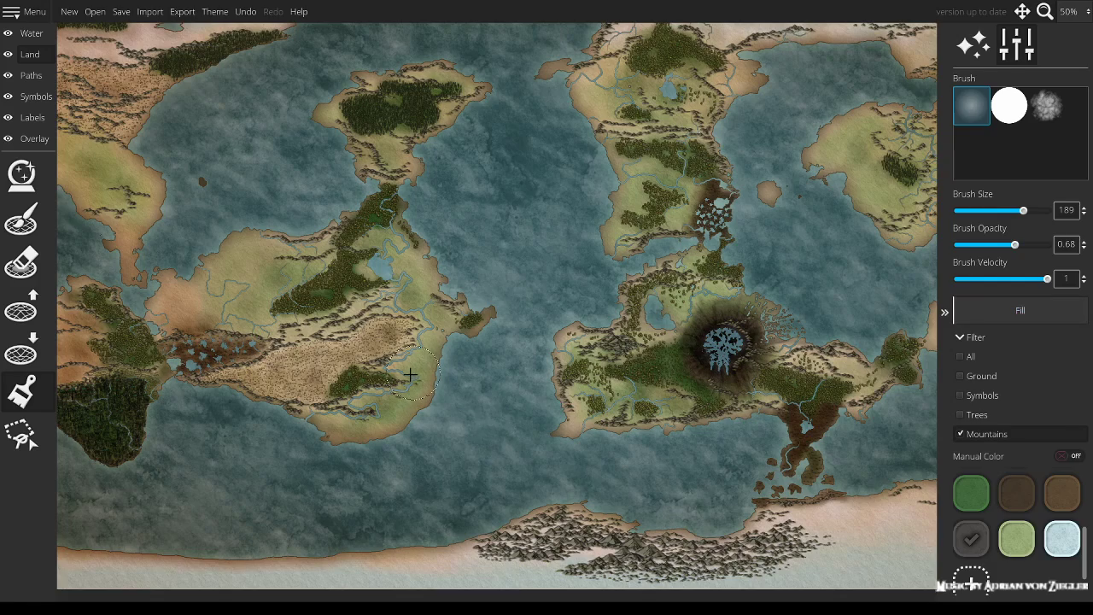
Step: Paint the southern polar mountain range with the pale icy blue colour
scroll(408, 332, "up", 5)
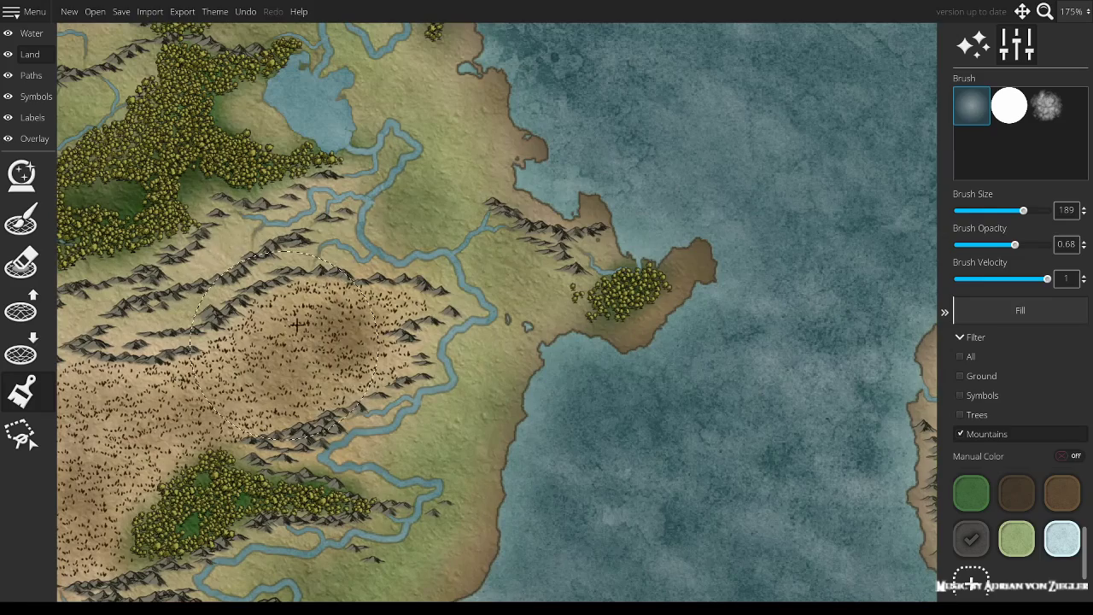
scroll(620, 466, "down", 5)
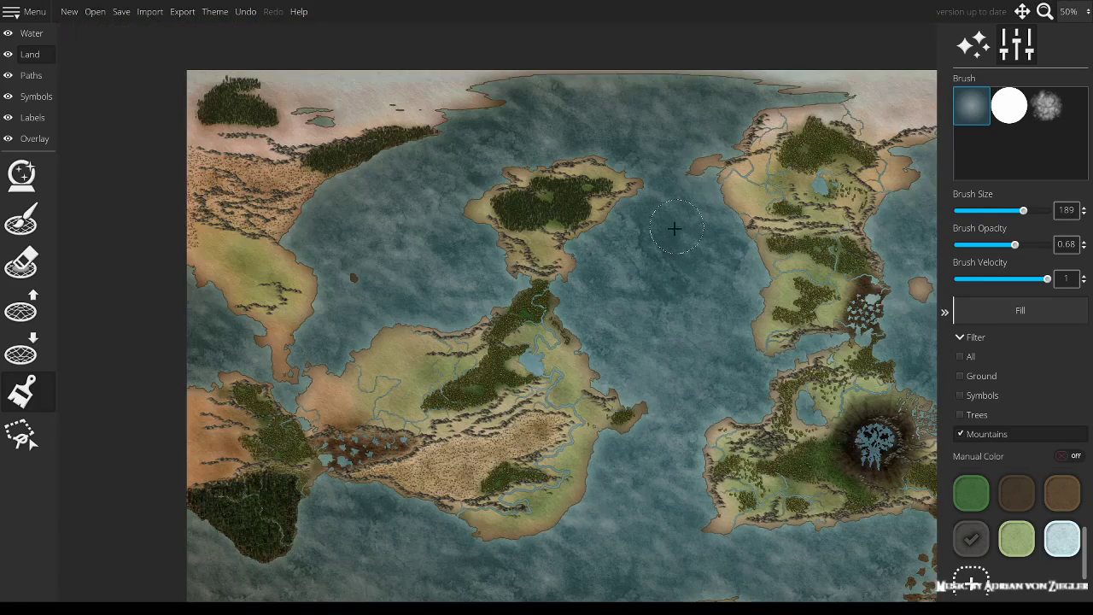
left_click_drag(703, 290, 603, 39)
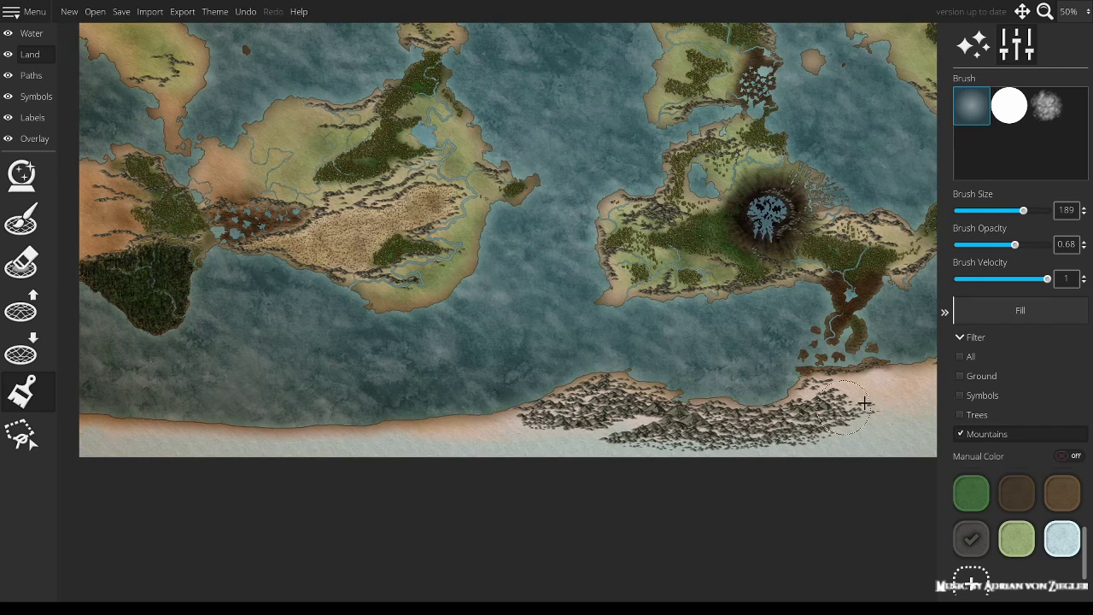
left_click(1061, 538)
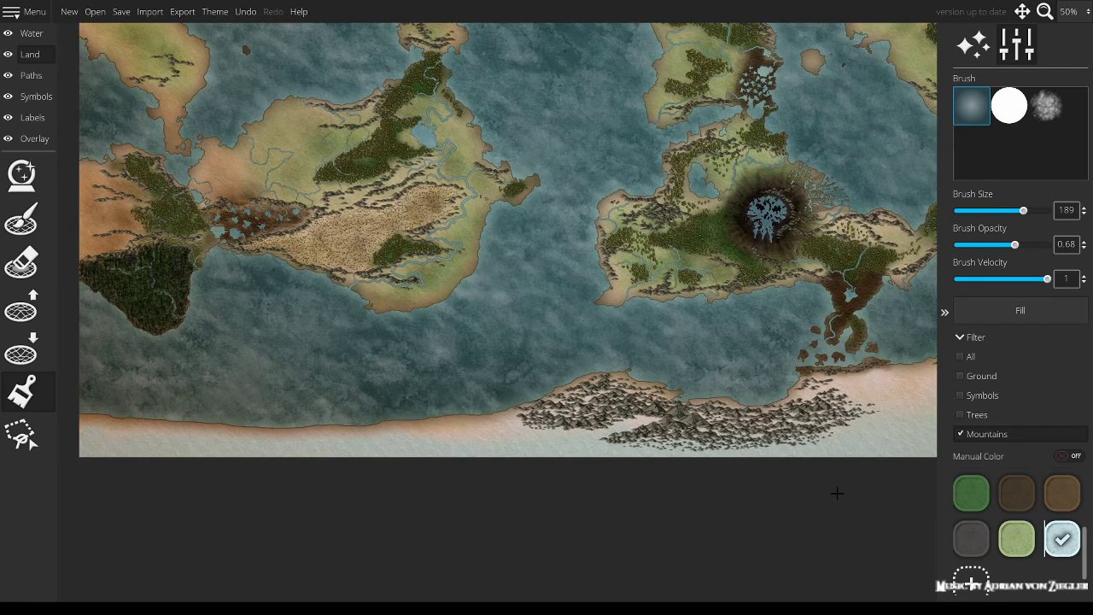
left_click(958, 433)
mouse_move(866, 405)
left_mouse_down()
mouse_move(741, 427)
mouse_move(610, 400)
mouse_move(539, 418)
mouse_move(690, 437)
left_mouse_up()
mouse_move(816, 435)
left_mouse_down()
mouse_move(824, 410)
mouse_move(815, 395)
mouse_move(839, 423)
left_mouse_up()
Step: Paint the mountains along the northern polar coast icy blue, including the far northwestern range, using brush size 193
left_click_drag(424, 384, 197, 526)
left_click_drag(671, 47, 556, 186)
mouse_move(552, 176)
left_mouse_down()
mouse_move(564, 159)
mouse_move(605, 171)
mouse_move(649, 156)
mouse_move(620, 176)
mouse_move(641, 186)
mouse_move(612, 156)
left_mouse_up()
mouse_move(520, 163)
left_mouse_down()
mouse_move(442, 166)
mouse_move(390, 148)
mouse_move(473, 165)
mouse_move(588, 165)
left_mouse_up()
scroll(368, 149, "up", 1)
mouse_move(521, 177)
left_mouse_down()
mouse_move(491, 171)
mouse_move(509, 192)
mouse_move(496, 175)
mouse_move(548, 184)
left_mouse_up()
left_click_drag(250, 186, 561, 188)
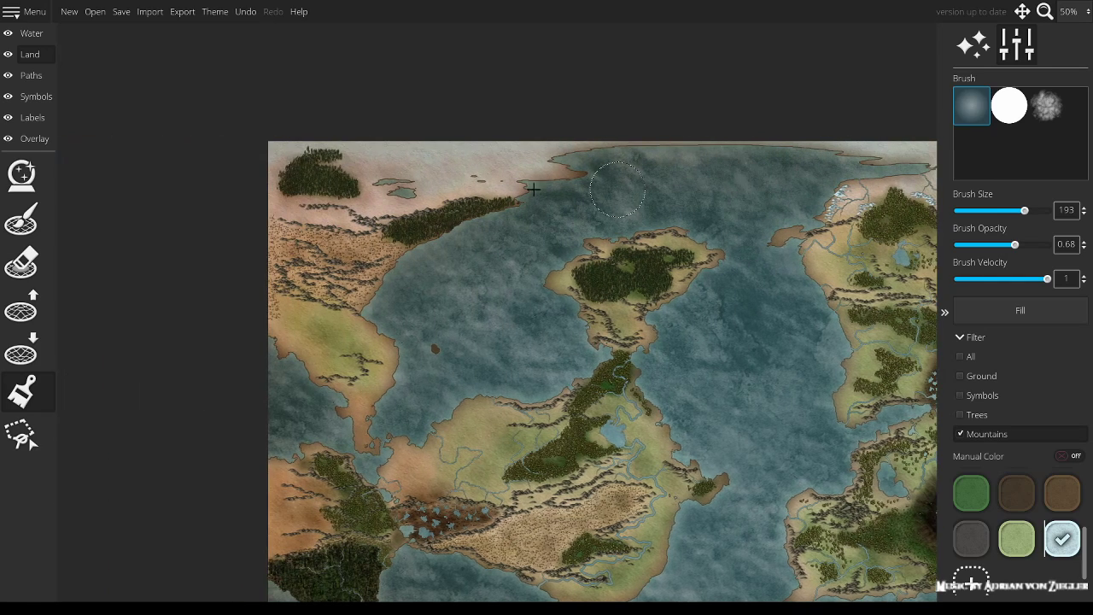
mouse_move(360, 183)
left_mouse_down()
mouse_move(475, 177)
mouse_move(385, 196)
mouse_move(322, 192)
mouse_move(309, 171)
mouse_move(421, 203)
mouse_move(488, 198)
mouse_move(295, 195)
left_mouse_up()
left_click_drag(651, 185, 456, 163)
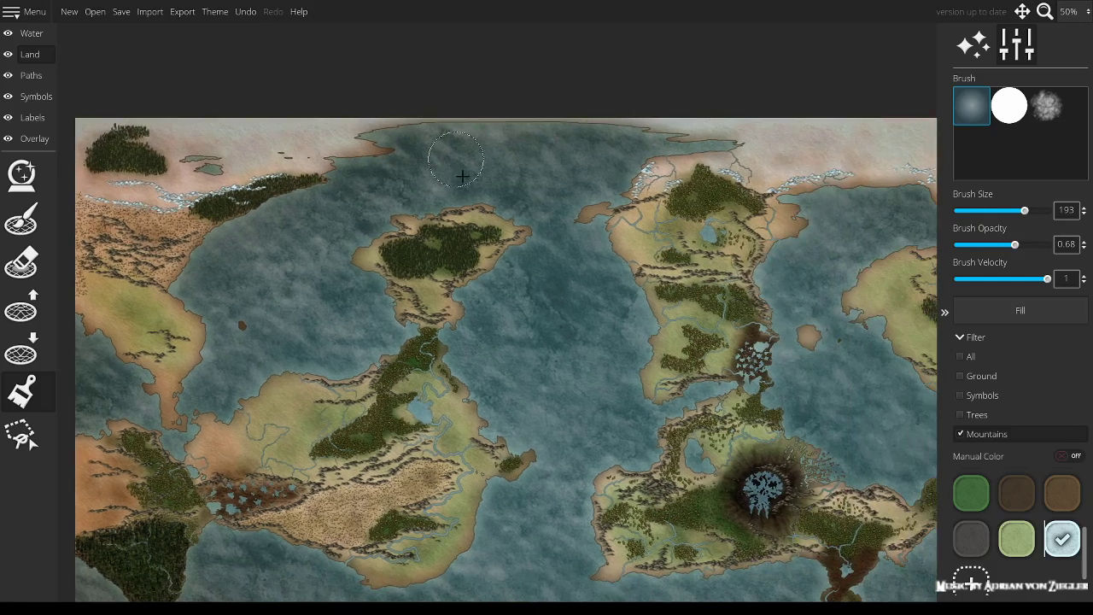
Step: Paint the small mountains on the southern polar coast east of the dark peninsula icy blue and review the whole map
left_click_drag(599, 398, 468, 173)
left_click_drag(470, 227, 388, 262)
mouse_move(723, 459)
left_mouse_down()
mouse_move(798, 459)
mouse_move(576, 475)
mouse_move(643, 456)
mouse_move(759, 478)
left_mouse_up()
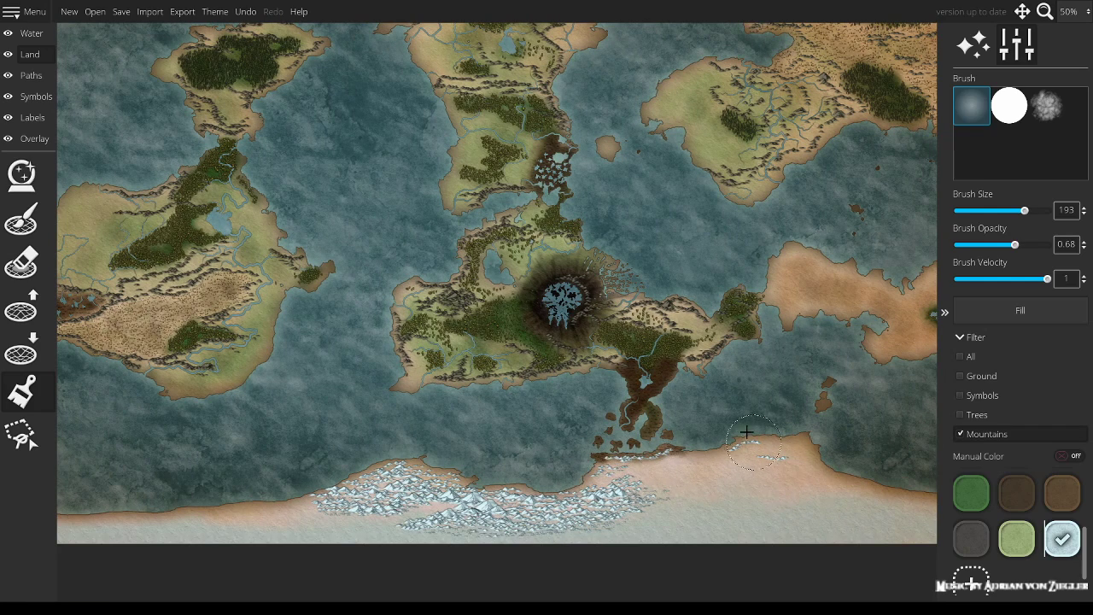
left_click_drag(781, 415, 628, 494)
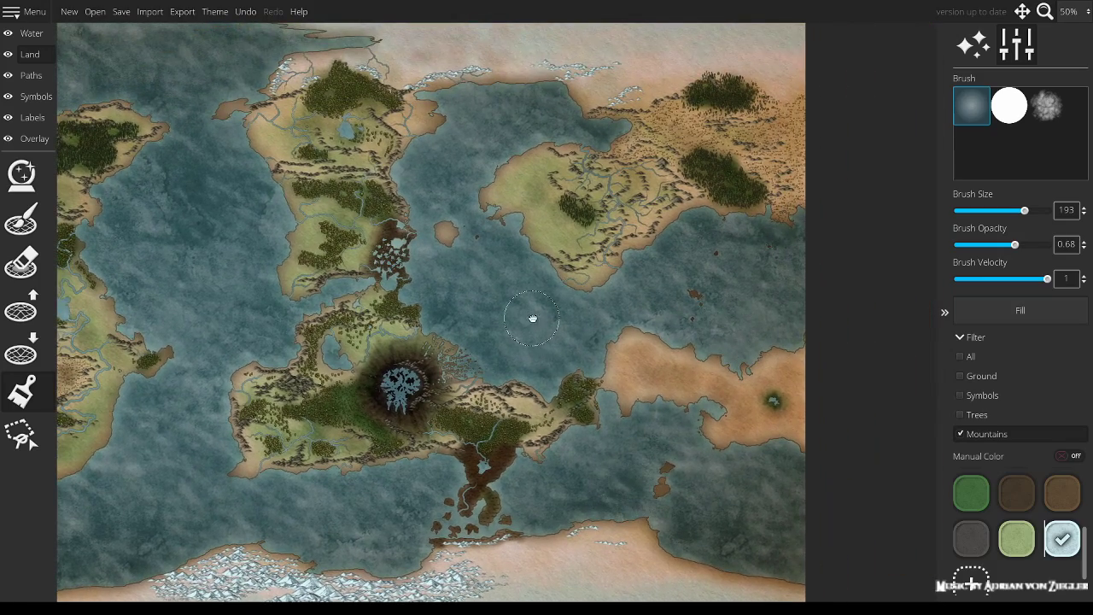
left_click_drag(532, 318, 728, 249)
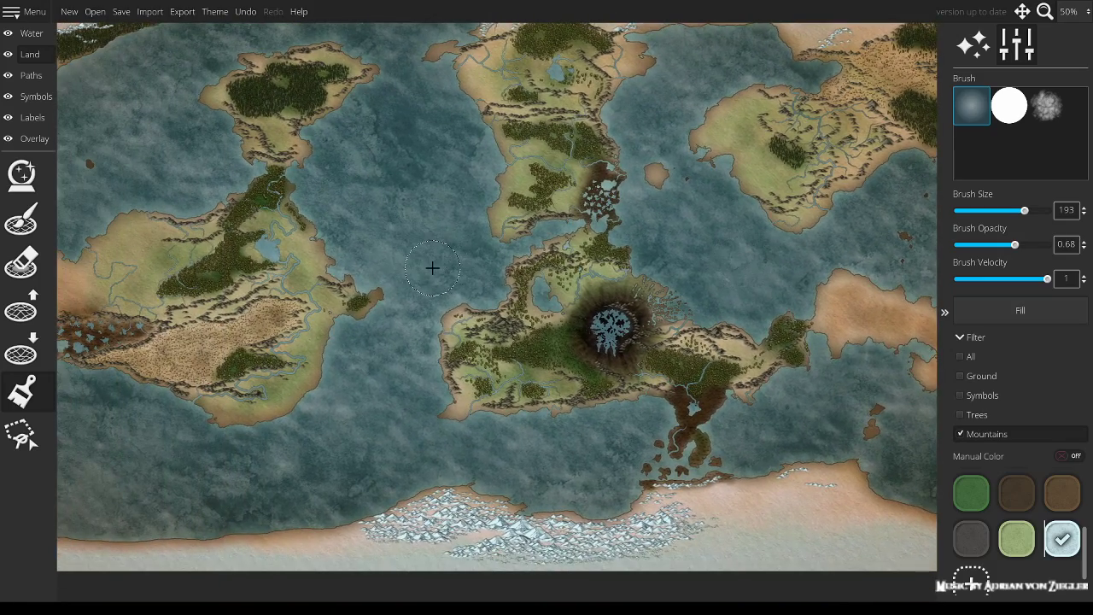
left_click_drag(434, 264, 515, 286)
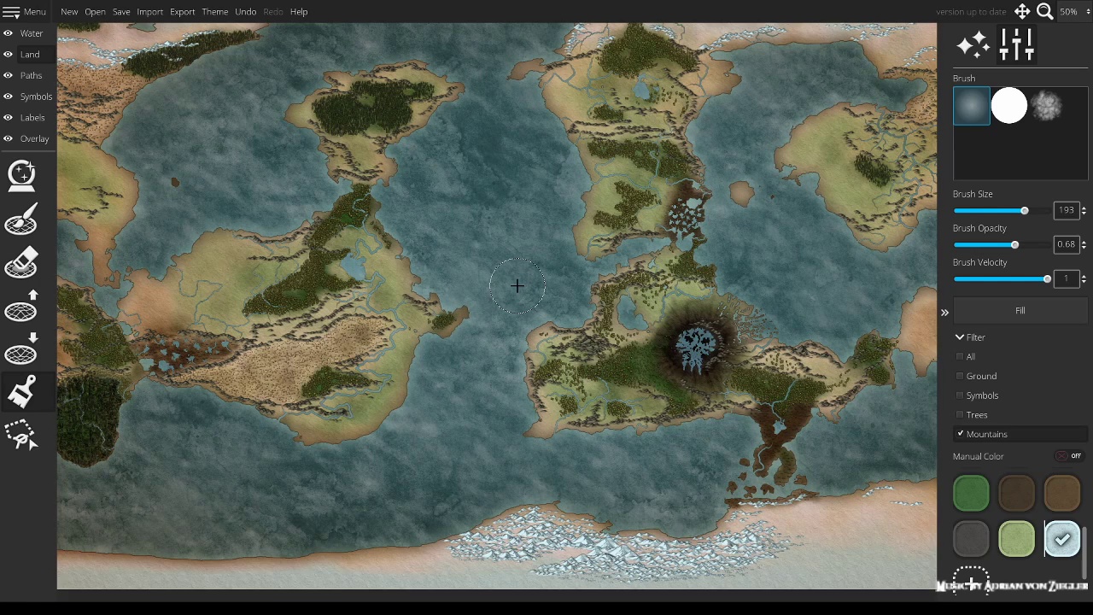
scroll(517, 285, "down", 1)
scroll(518, 286, "up", 1)
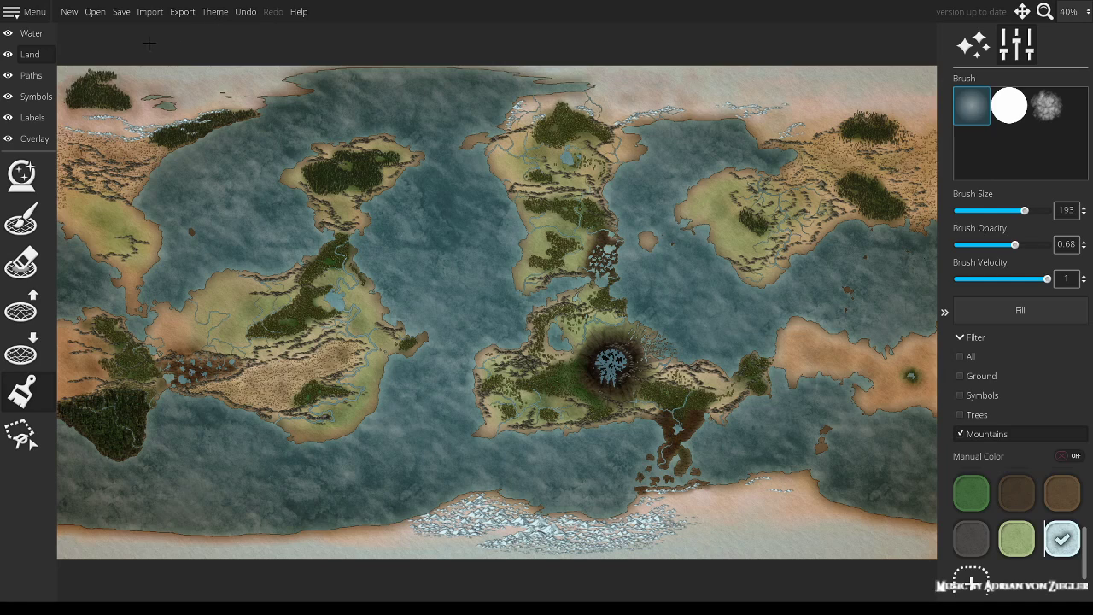
Step: Export the map with the Normal image option and no trace image
left_click(181, 13)
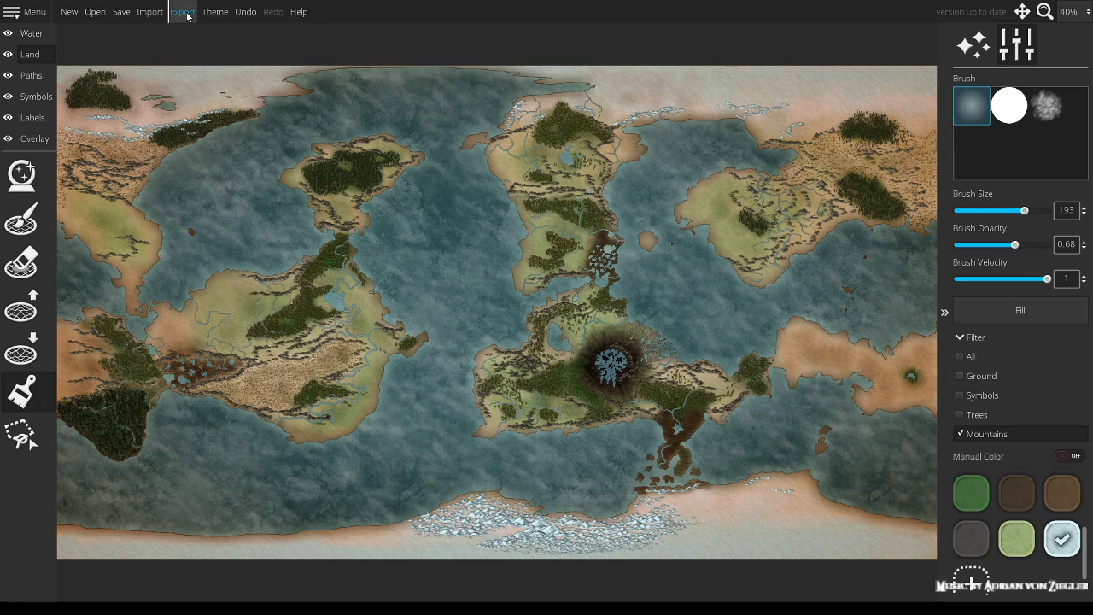
left_click(187, 14)
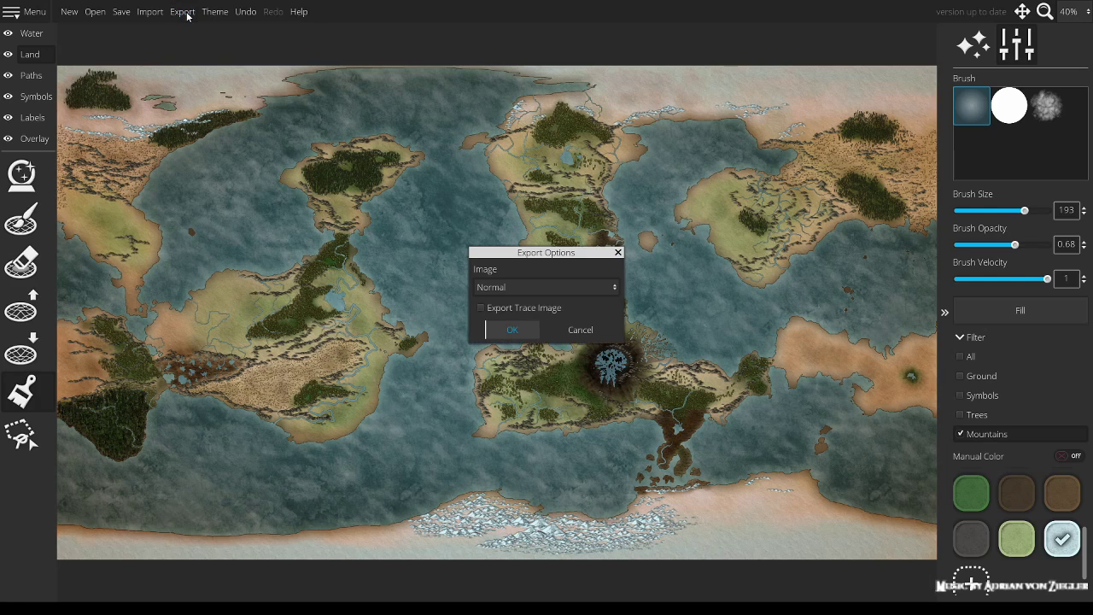
left_click(543, 290)
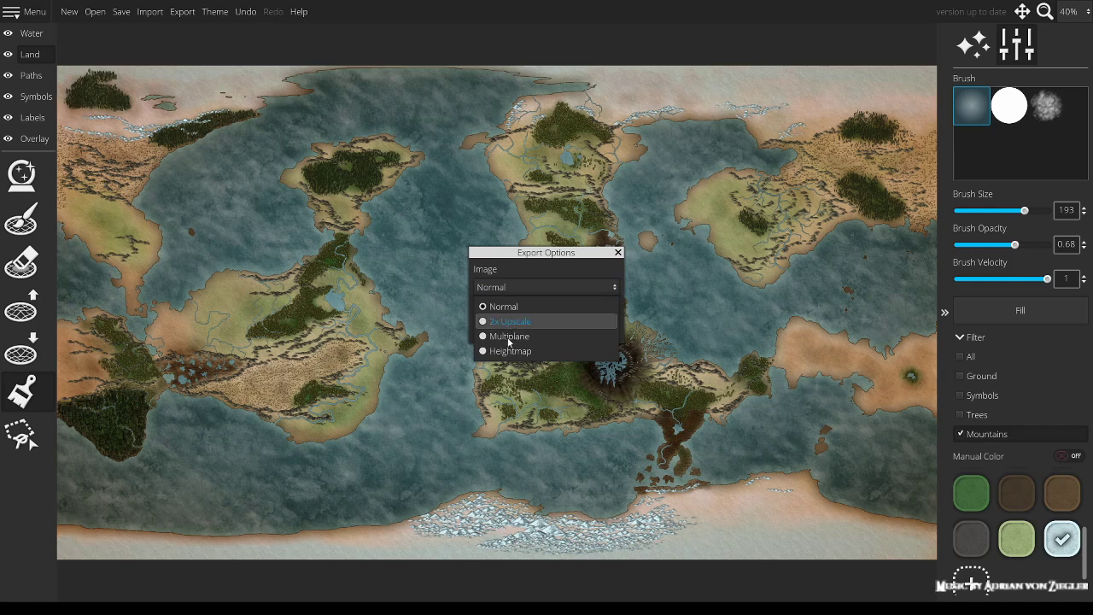
left_click(541, 290)
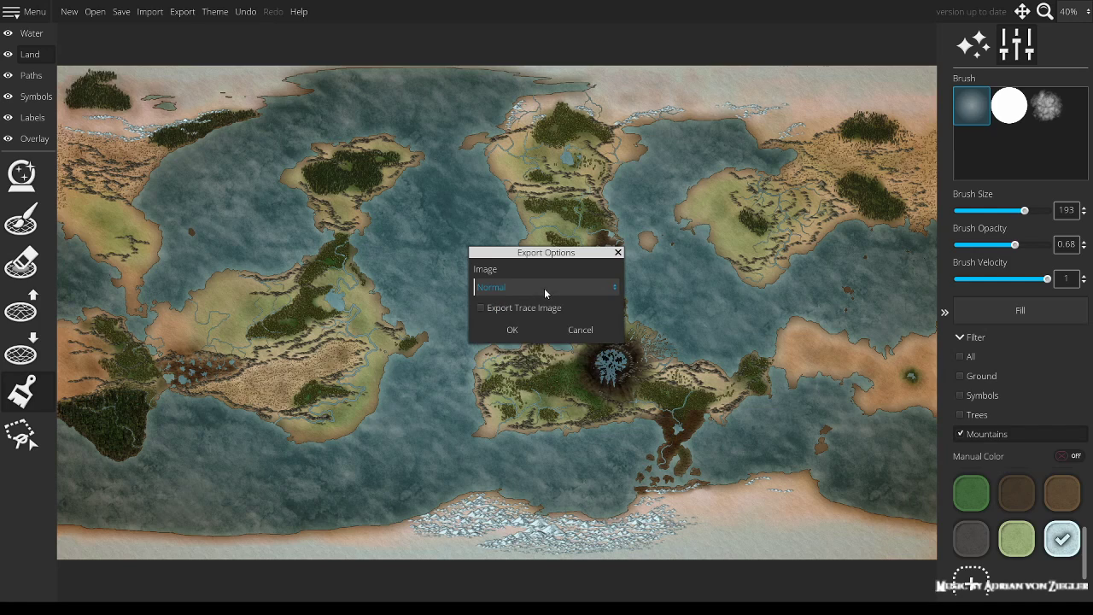
left_click(508, 331)
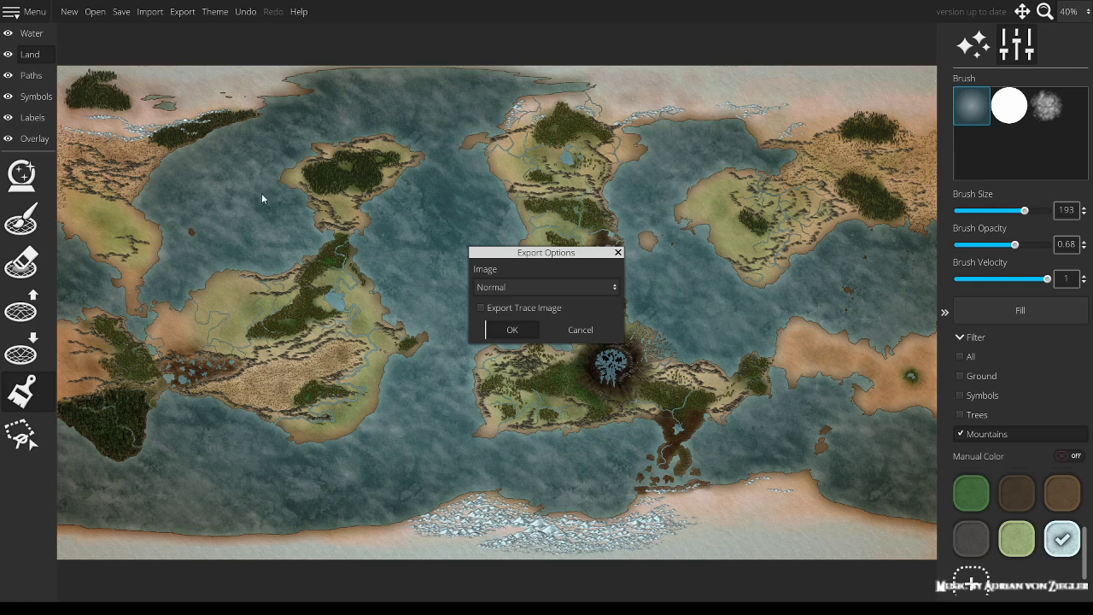
left_click(513, 330)
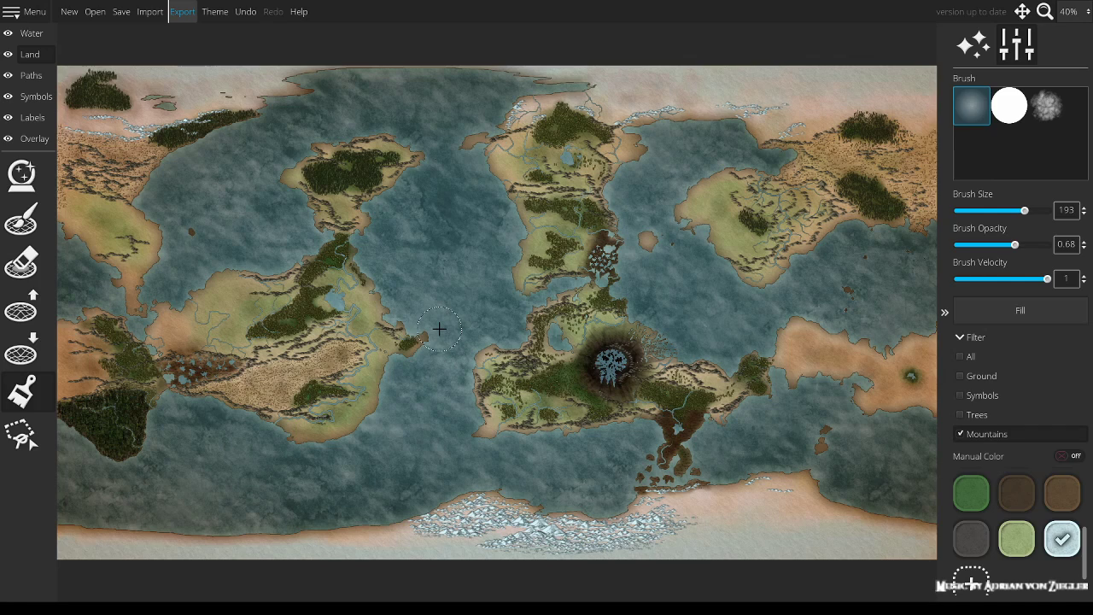
Step: Export the map again as a Multiplane image without the trace image
left_click(187, 12)
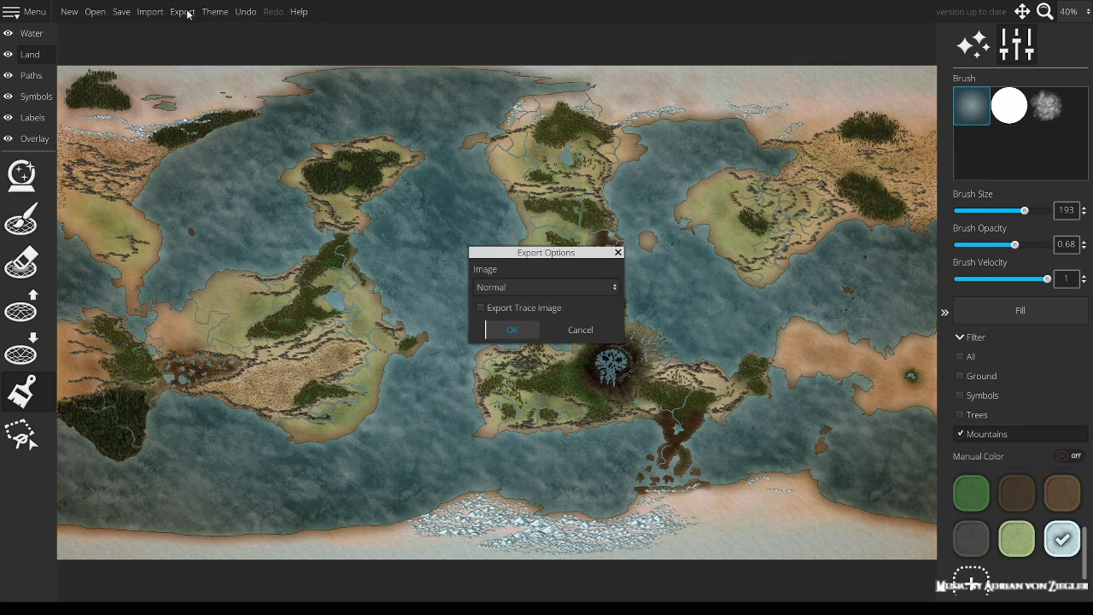
left_click(614, 289)
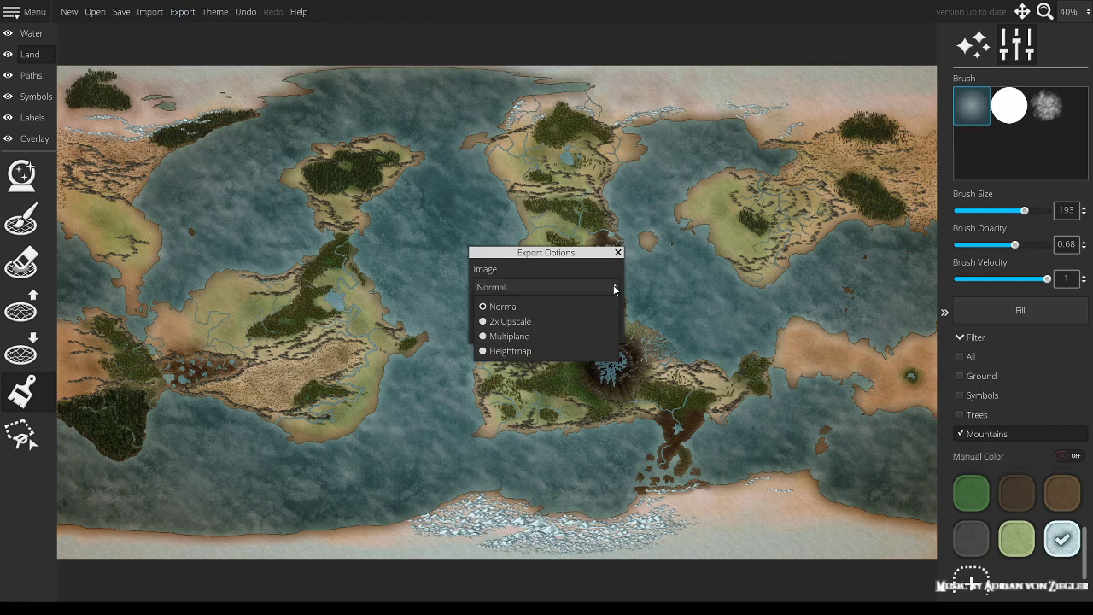
left_click(519, 338)
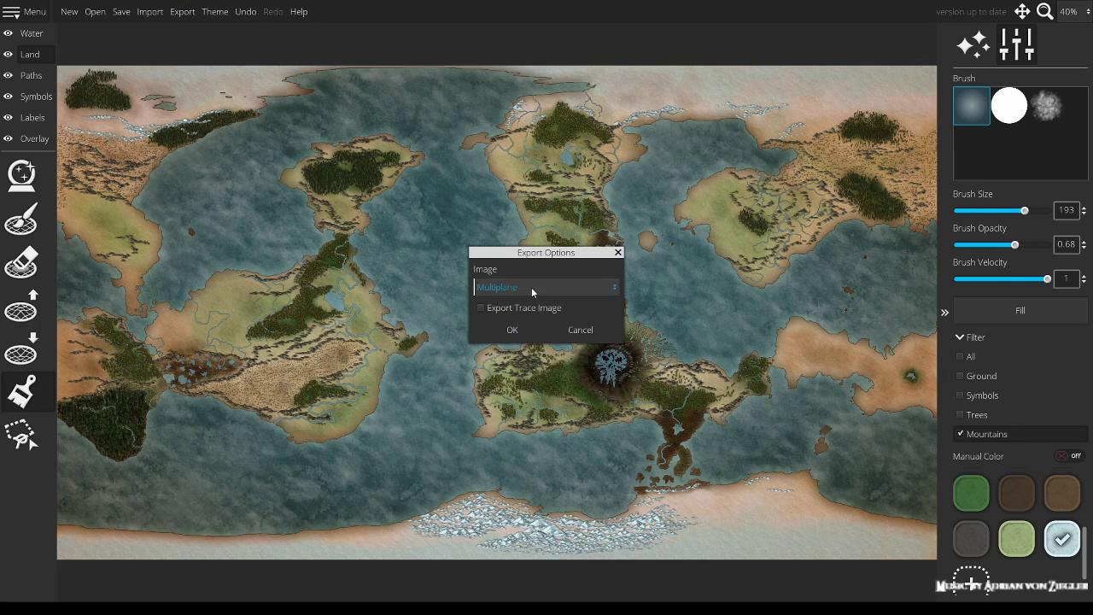
left_click(518, 329)
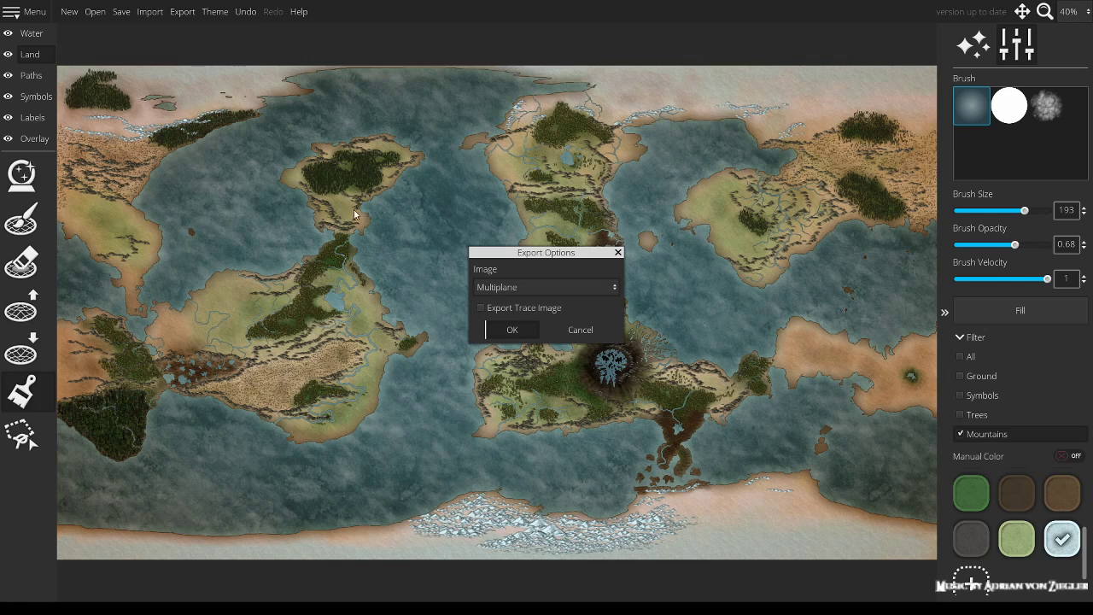
left_click(677, 358)
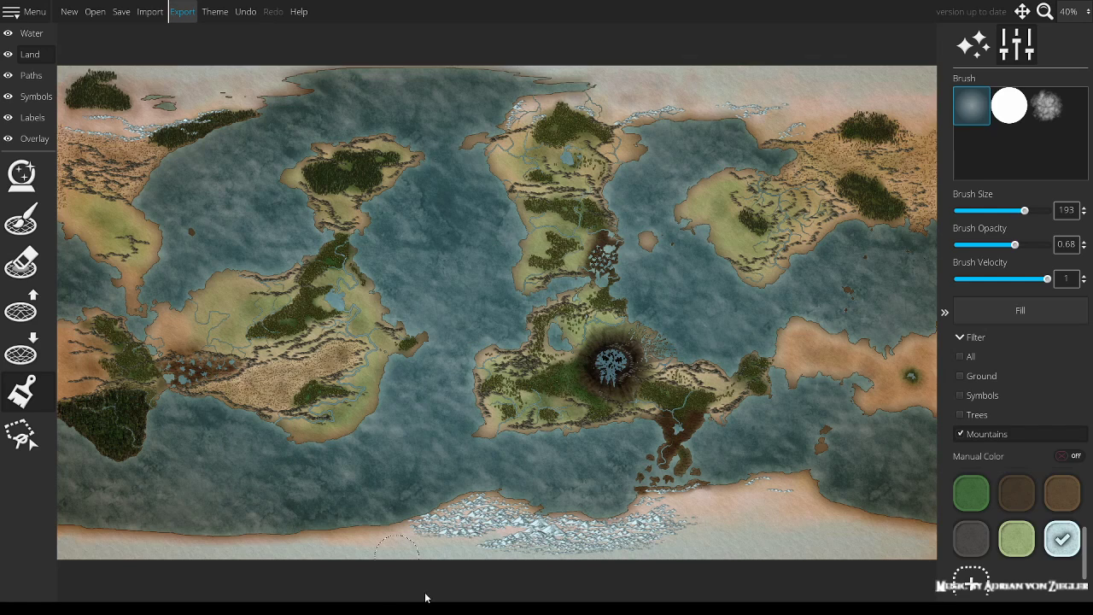